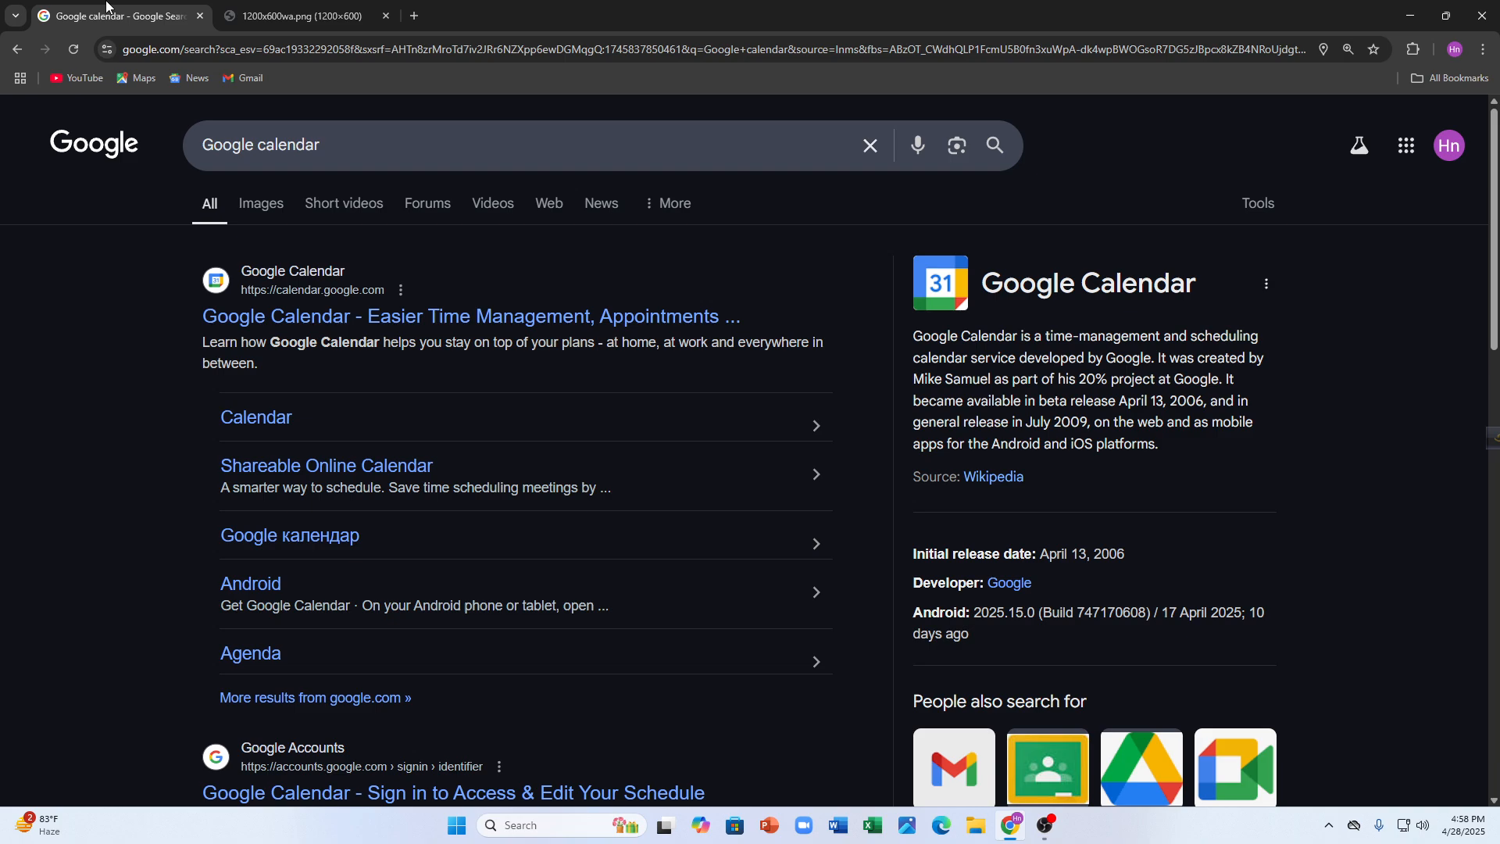
Step: Open Google Calendar from the search results and dismiss the appointment scheduling introduction
click(546, 327)
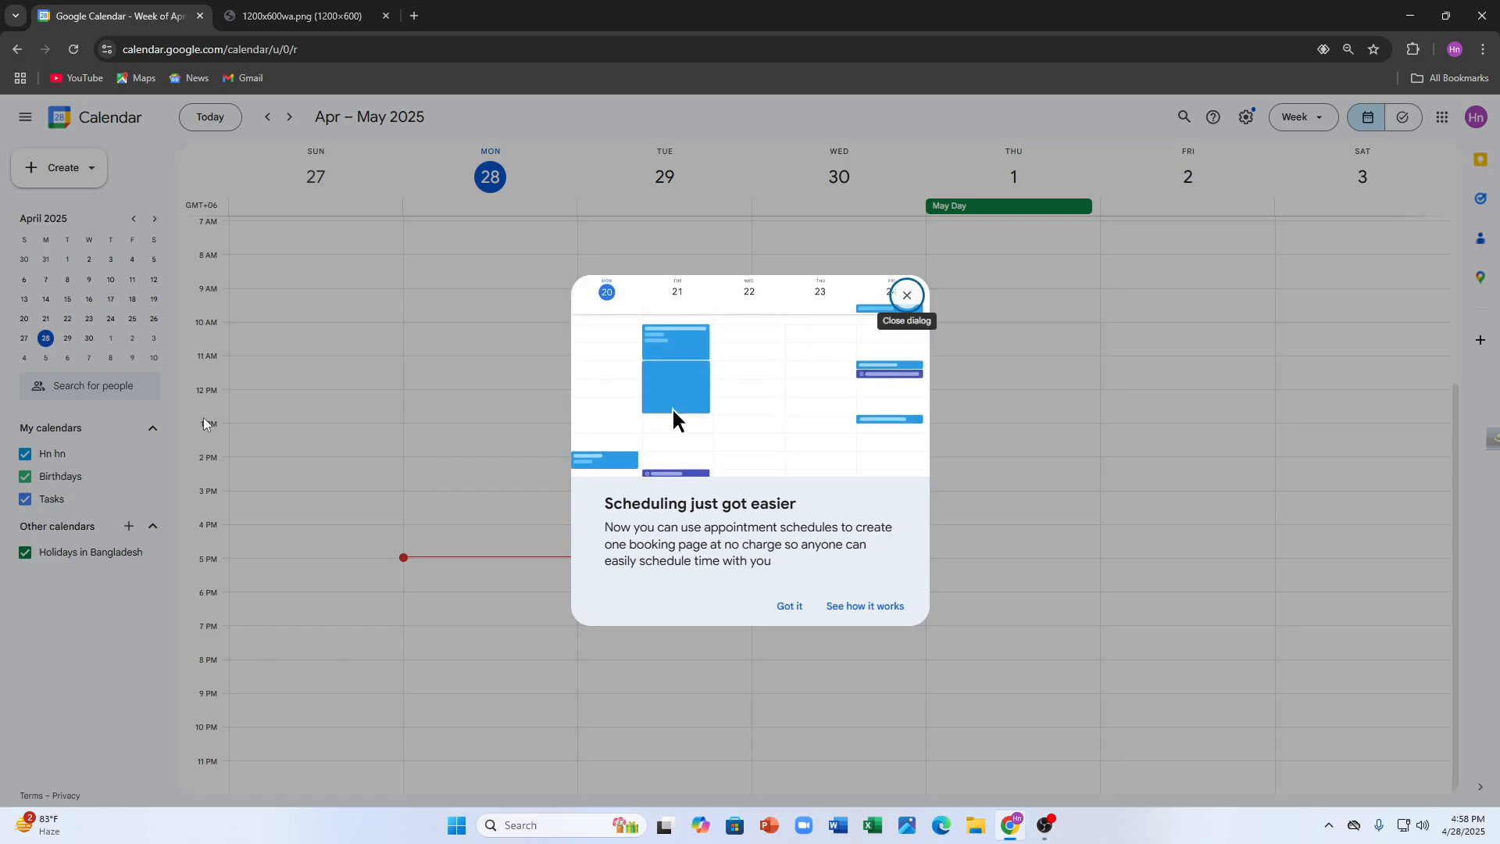
click(510, 270)
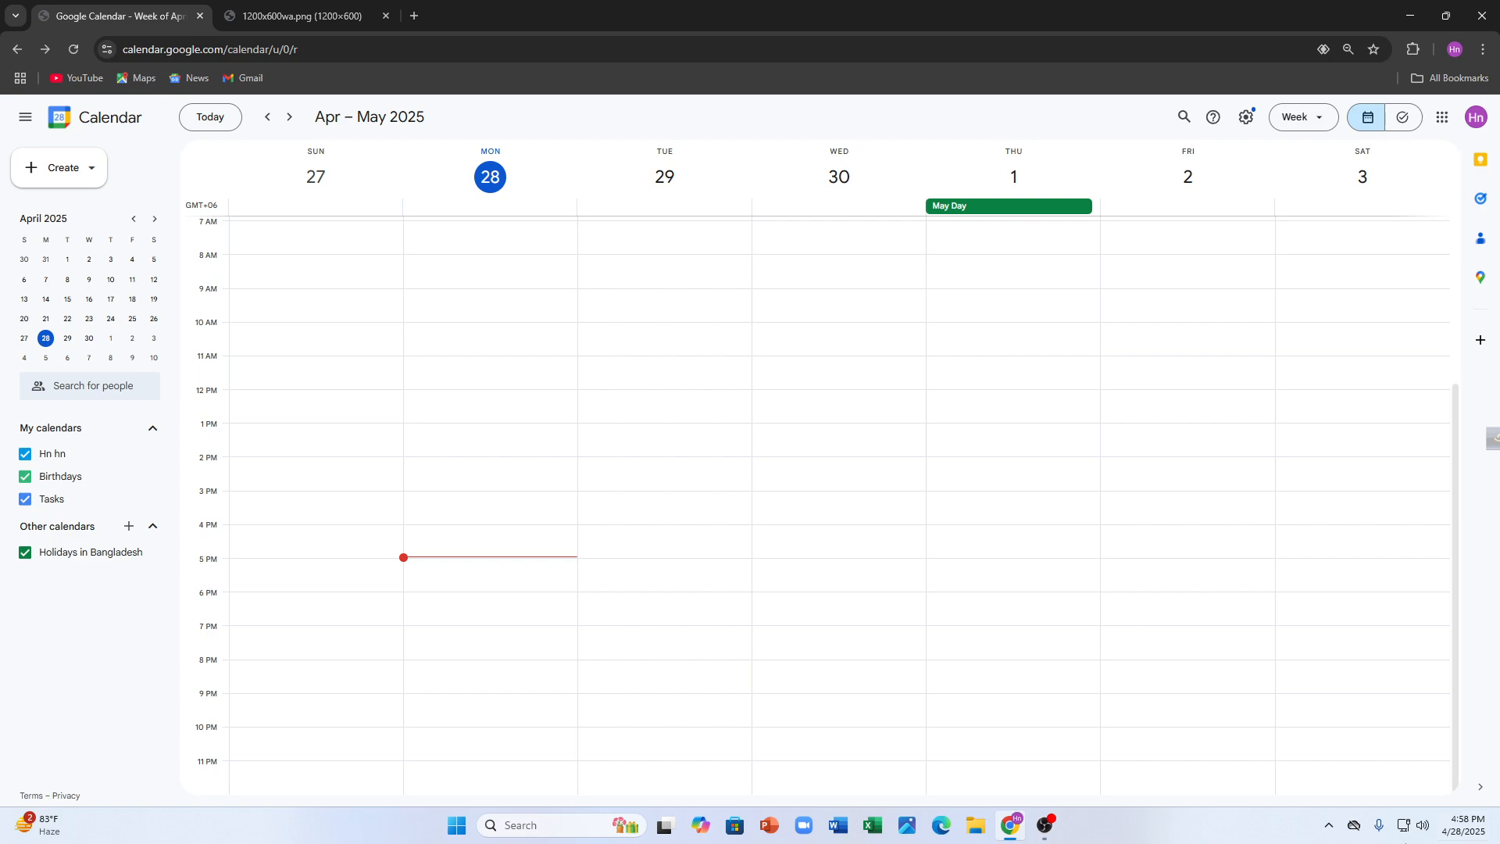
click(1444, 127)
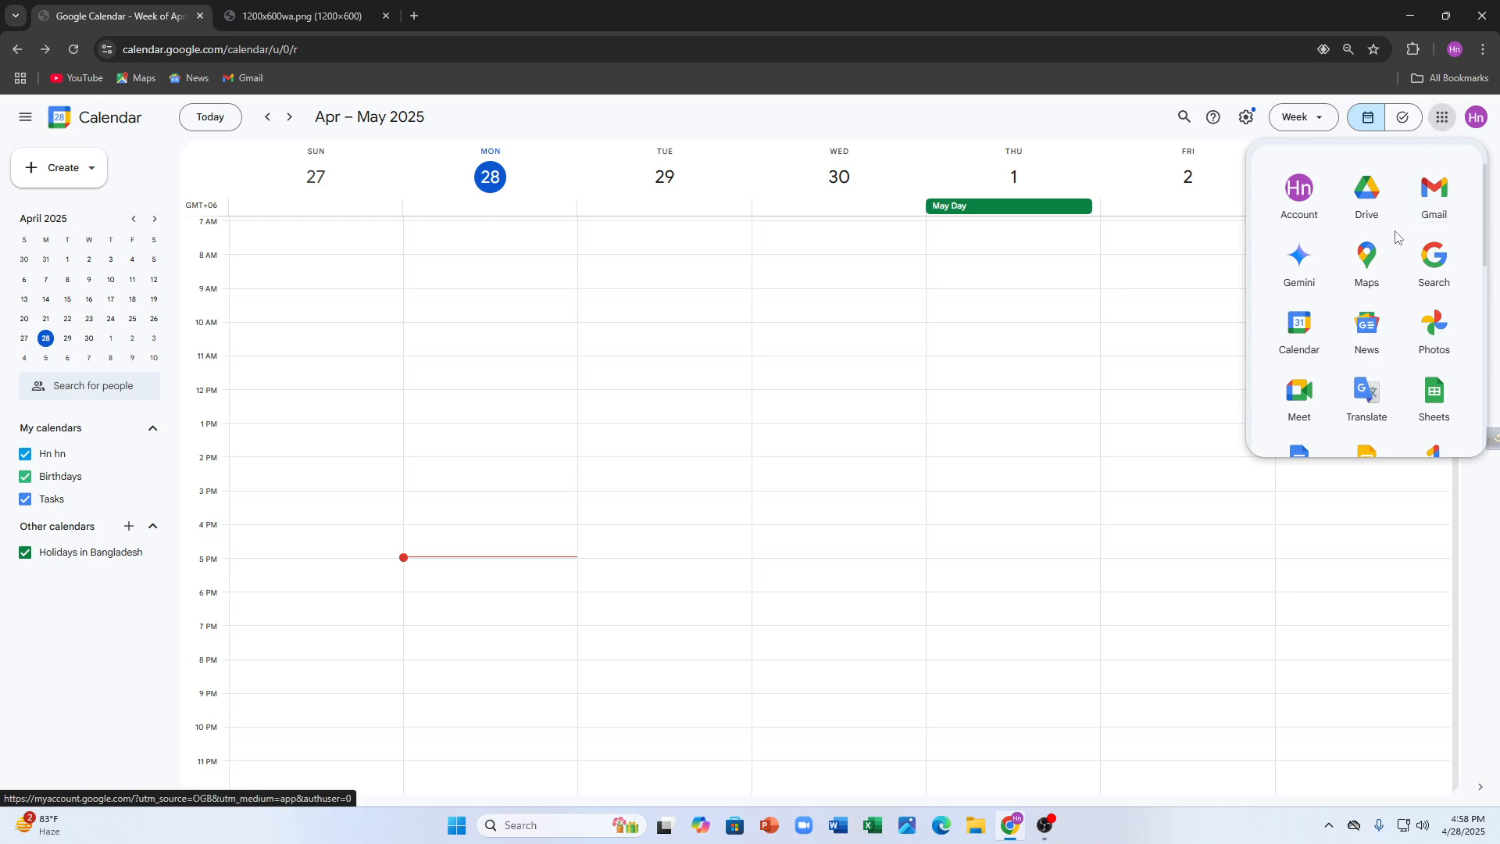
click(1313, 334)
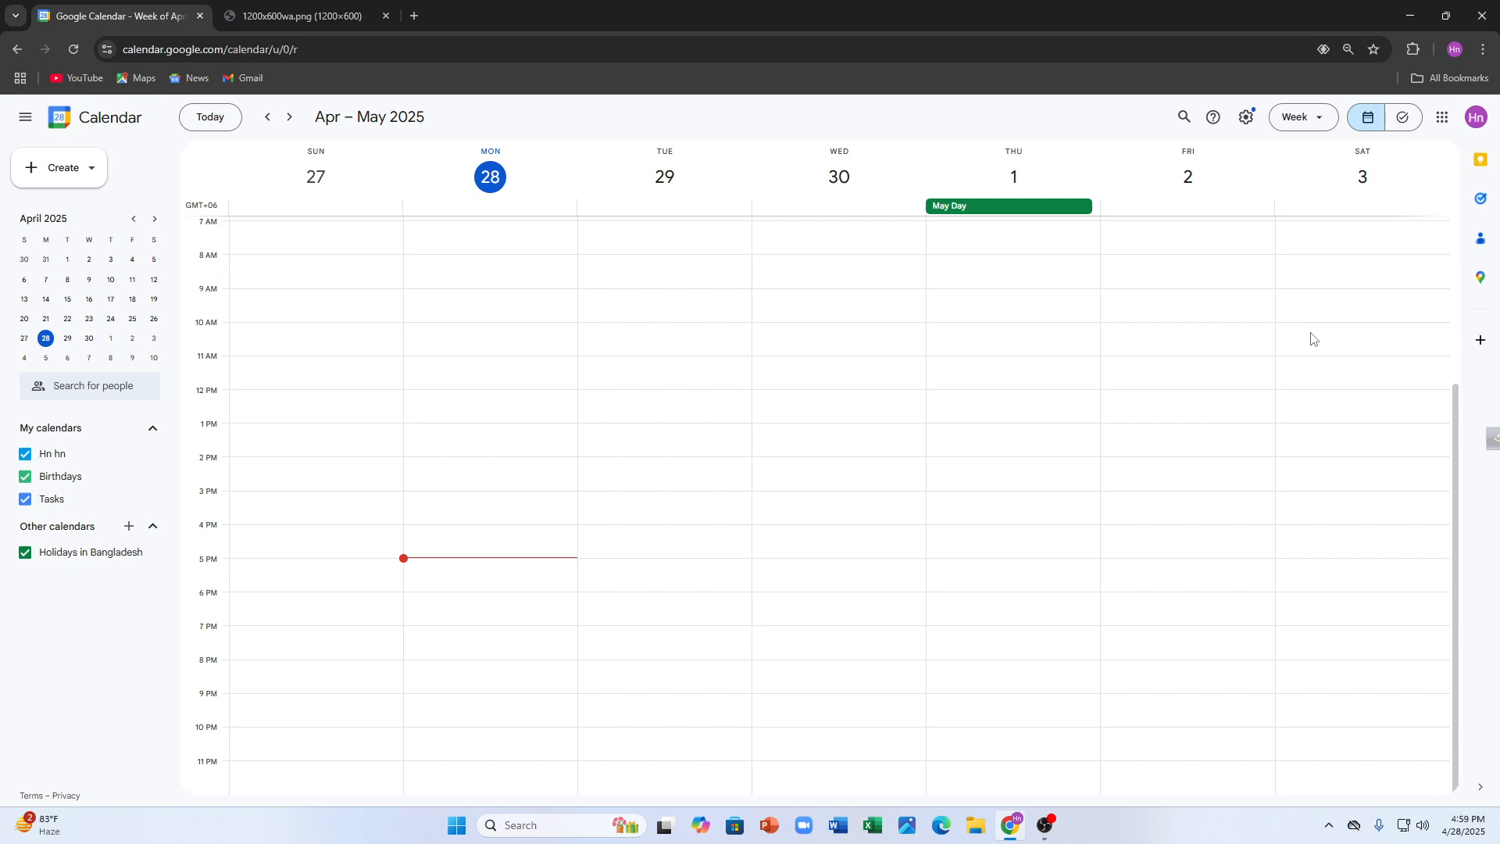
Step: Create a new appointment schedule titled "Consultation"
click(55, 177)
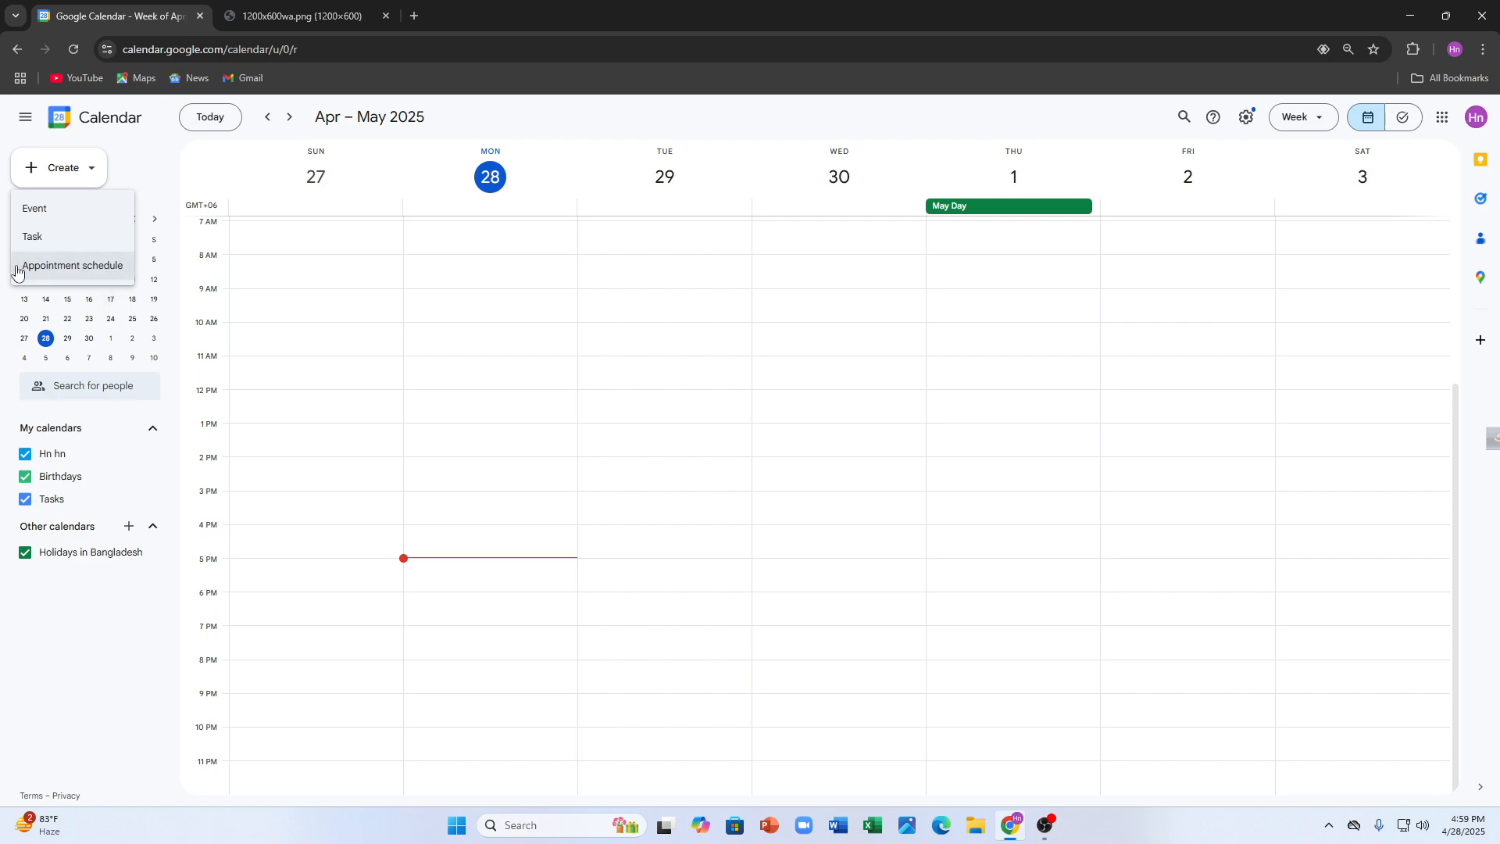
click(90, 266)
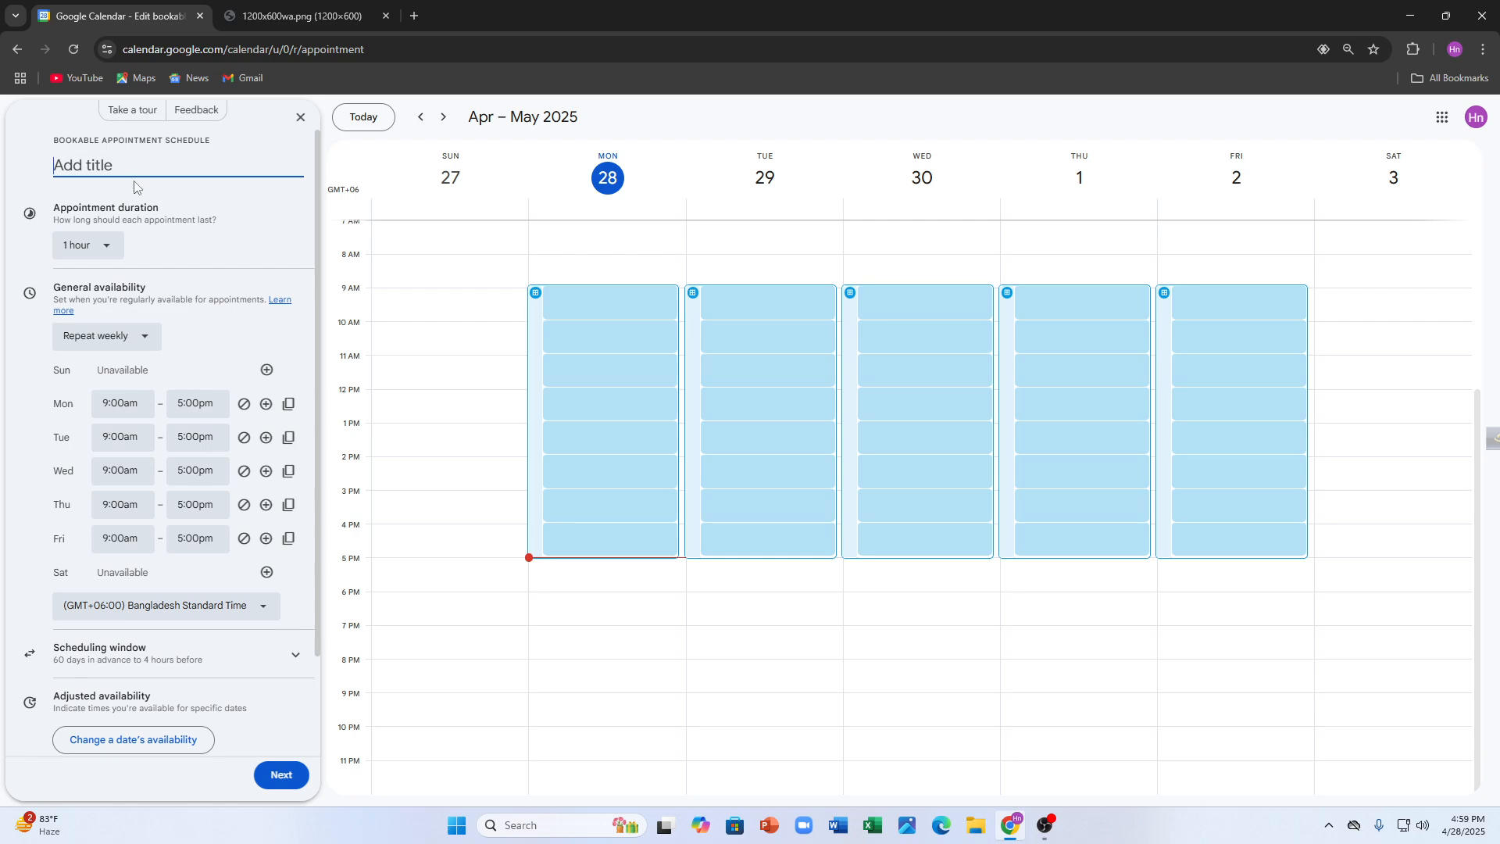
text(Consultation)
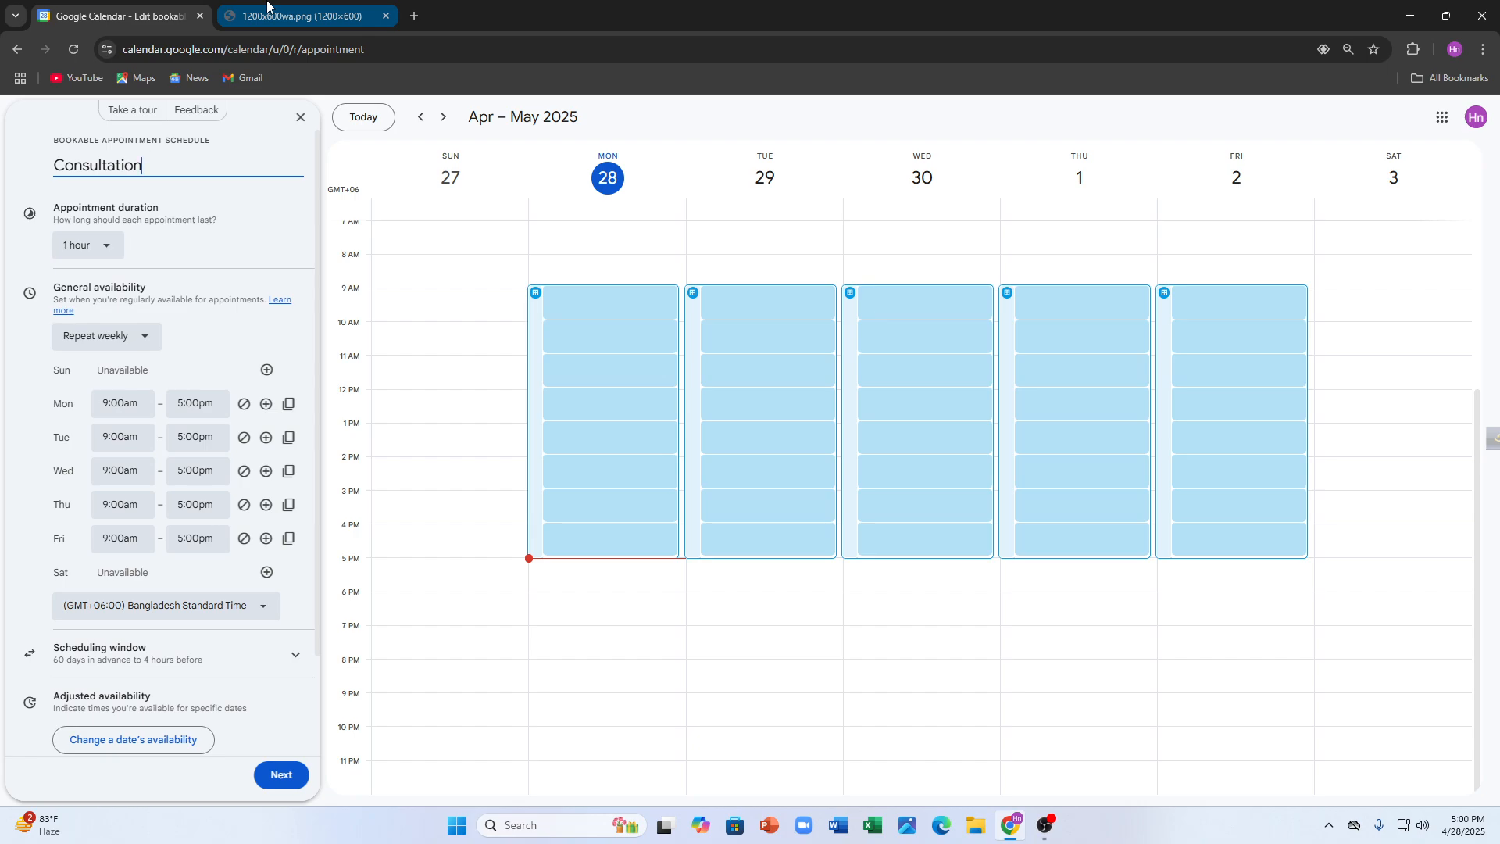
Step: Examine the appointment duration choices, including the custom duration, and the repeat options for general availability
click(108, 249)
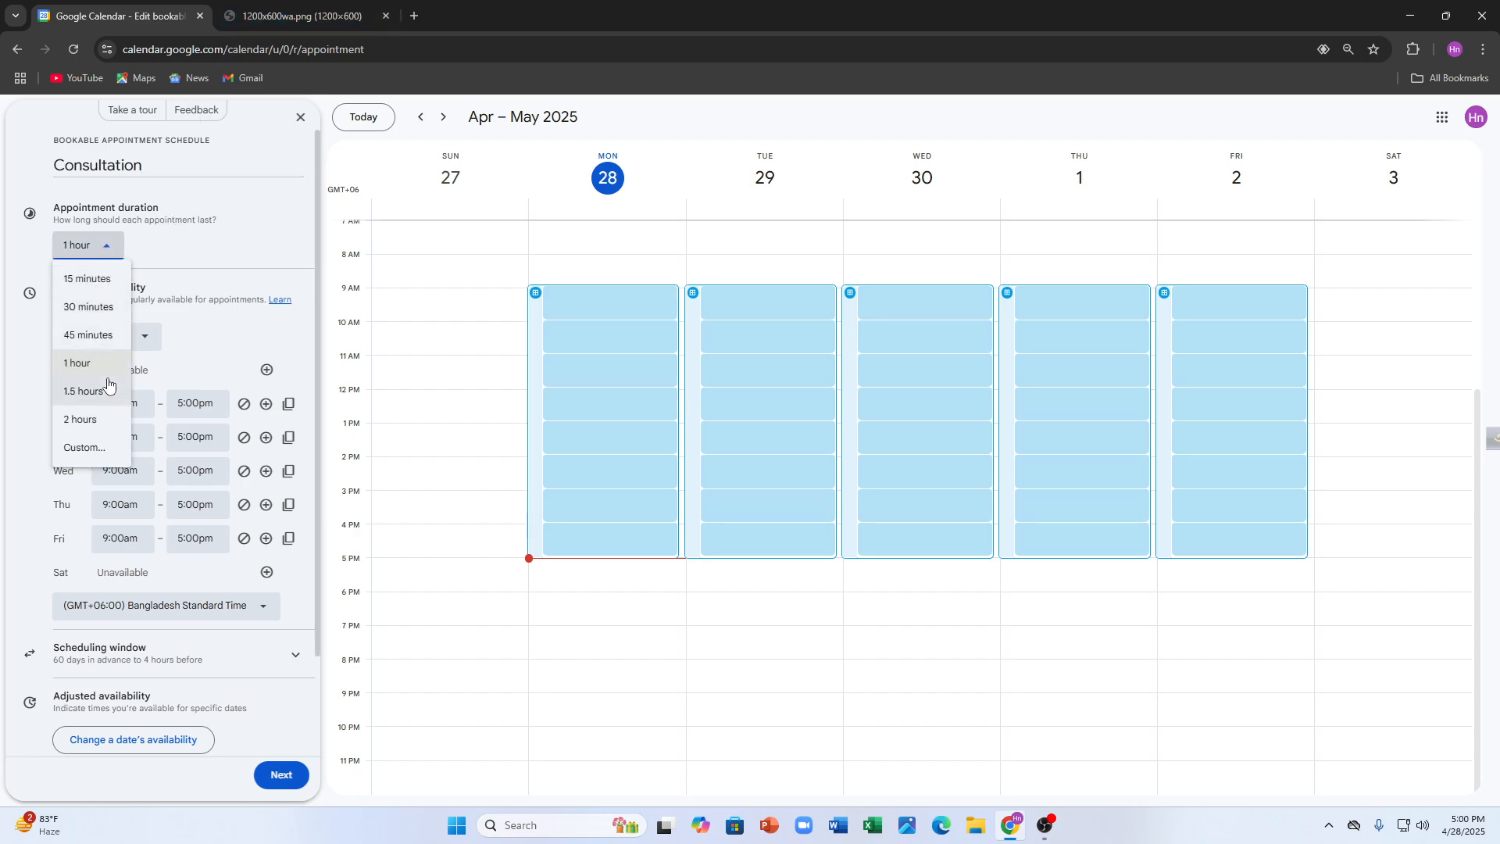
click(71, 453)
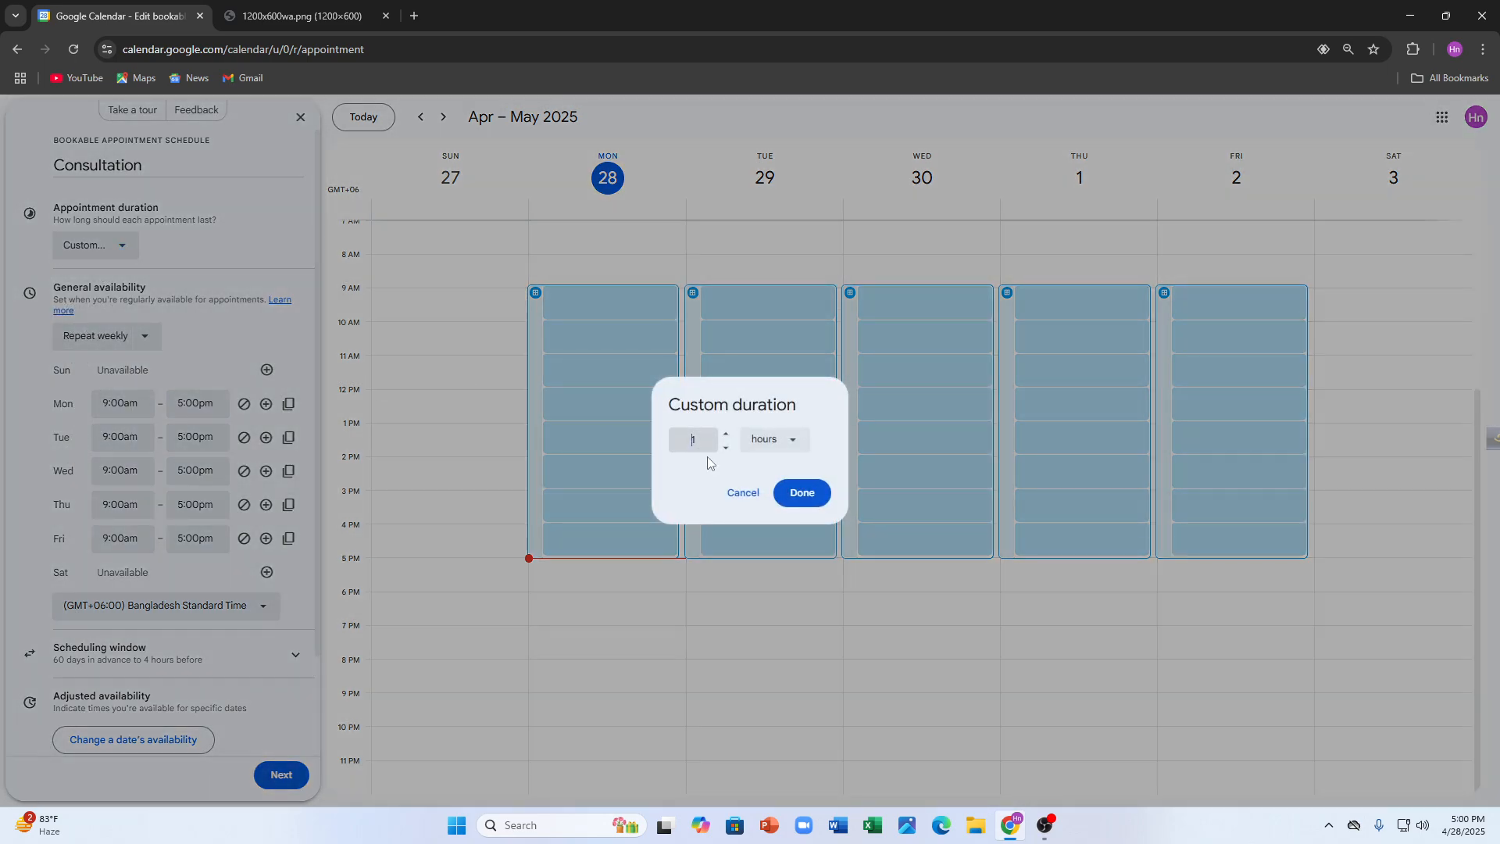
click(741, 494)
click(100, 245)
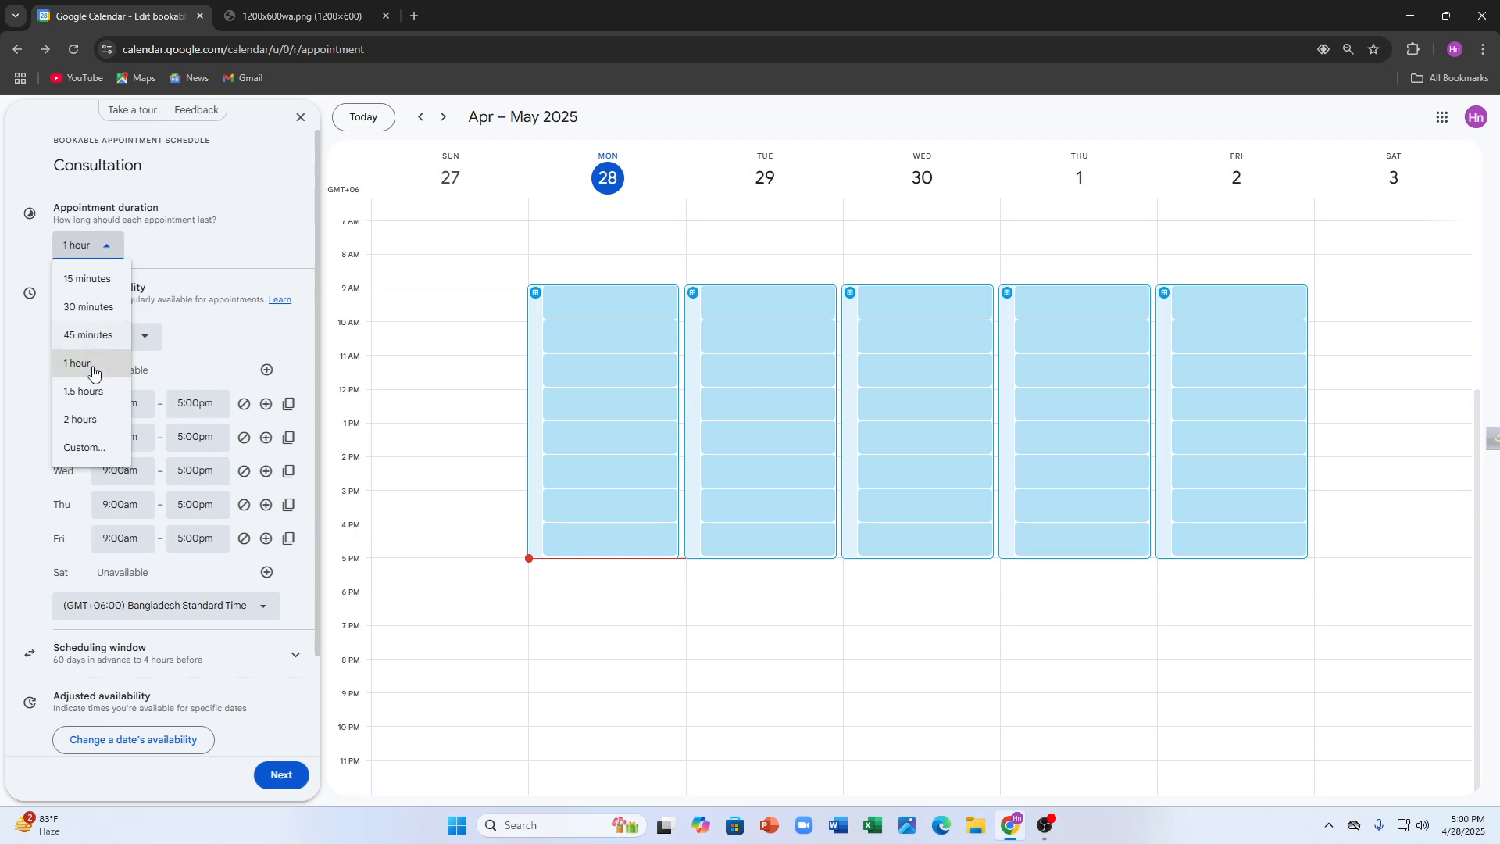
click(198, 258)
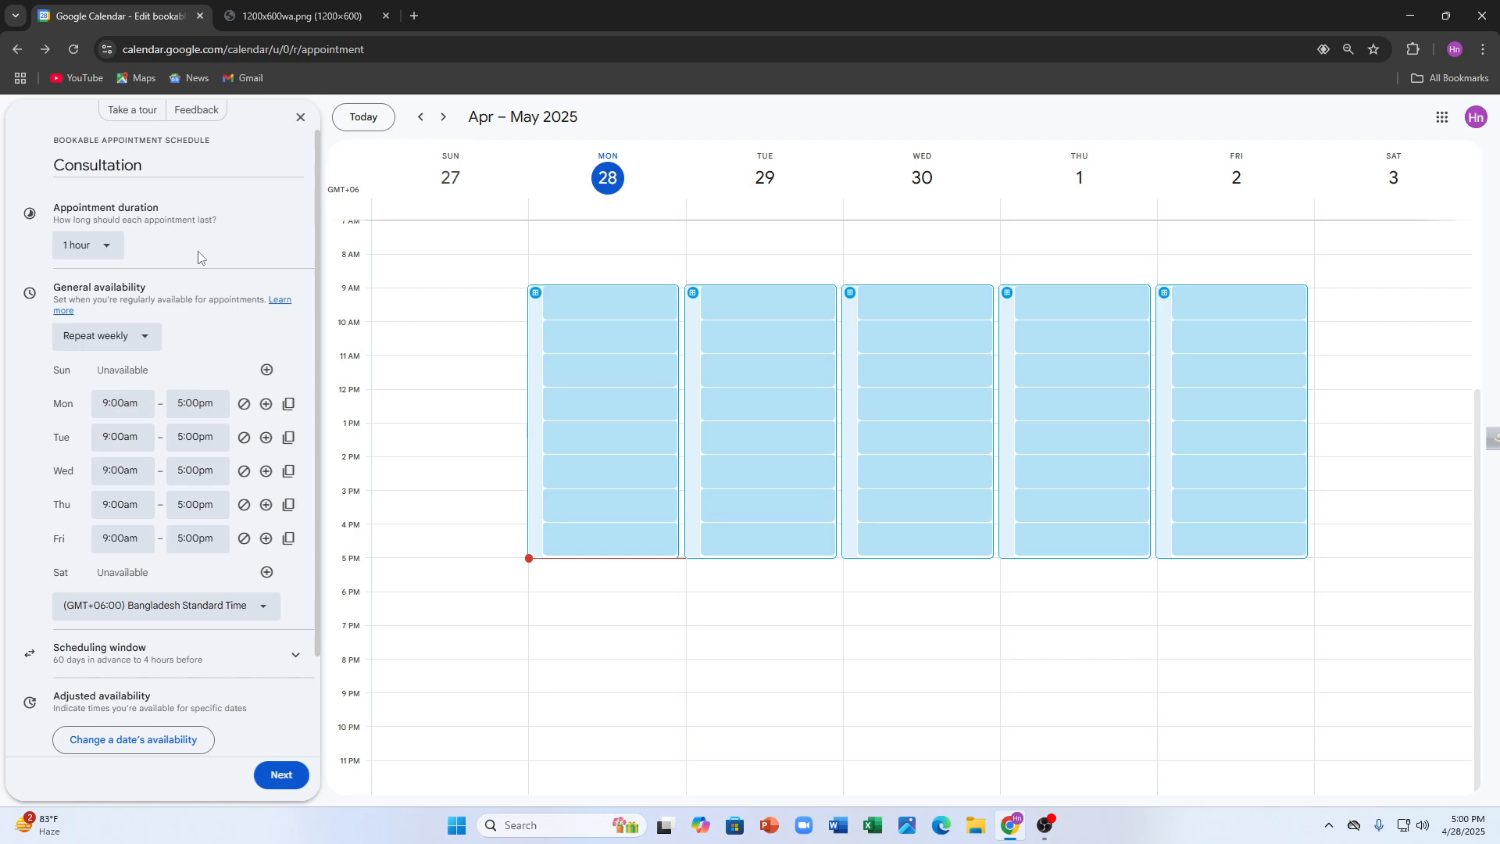
click(116, 336)
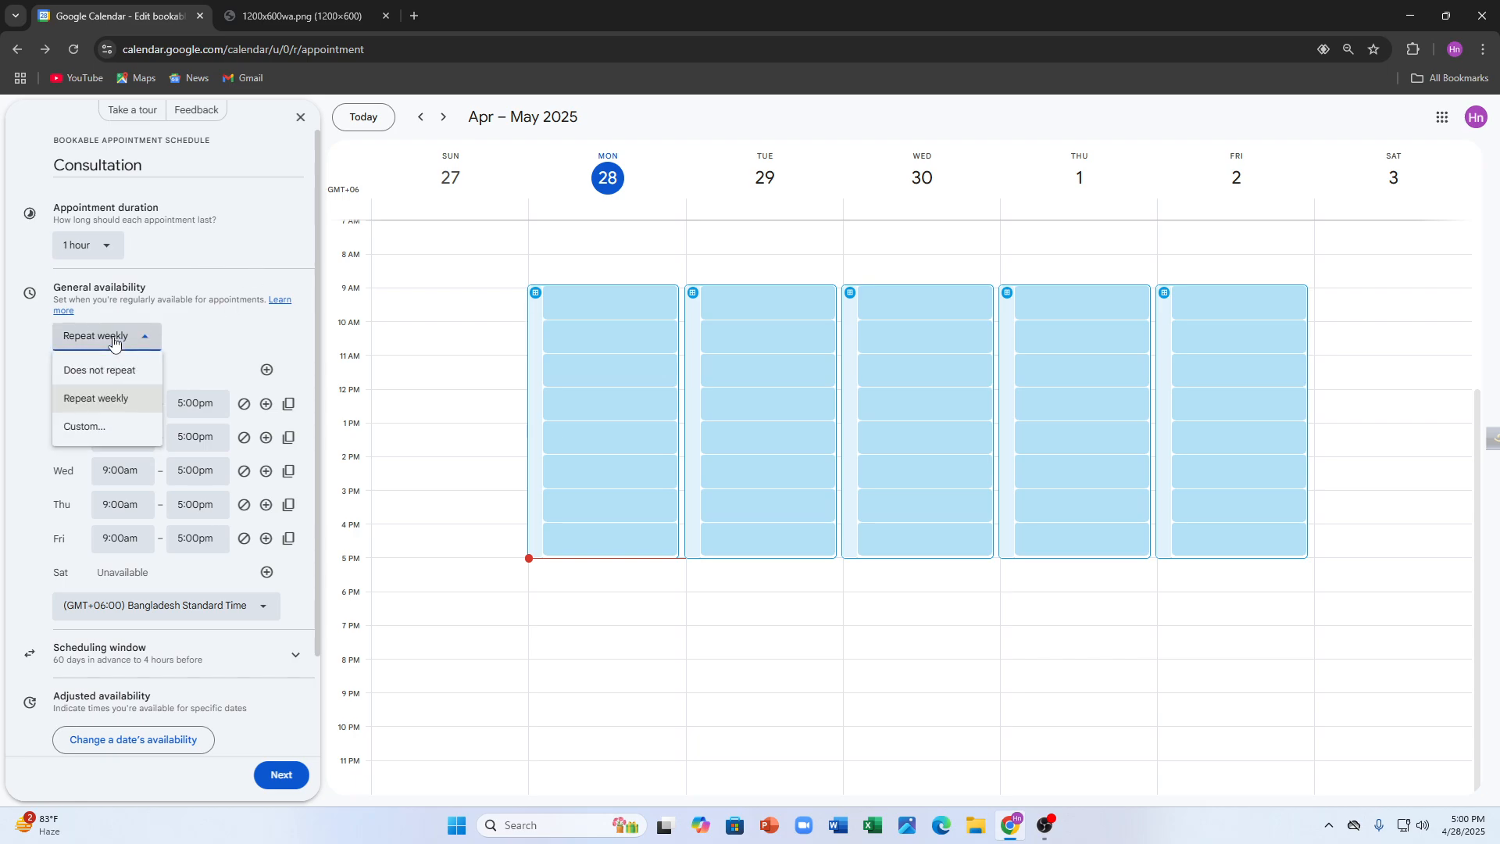
click(203, 354)
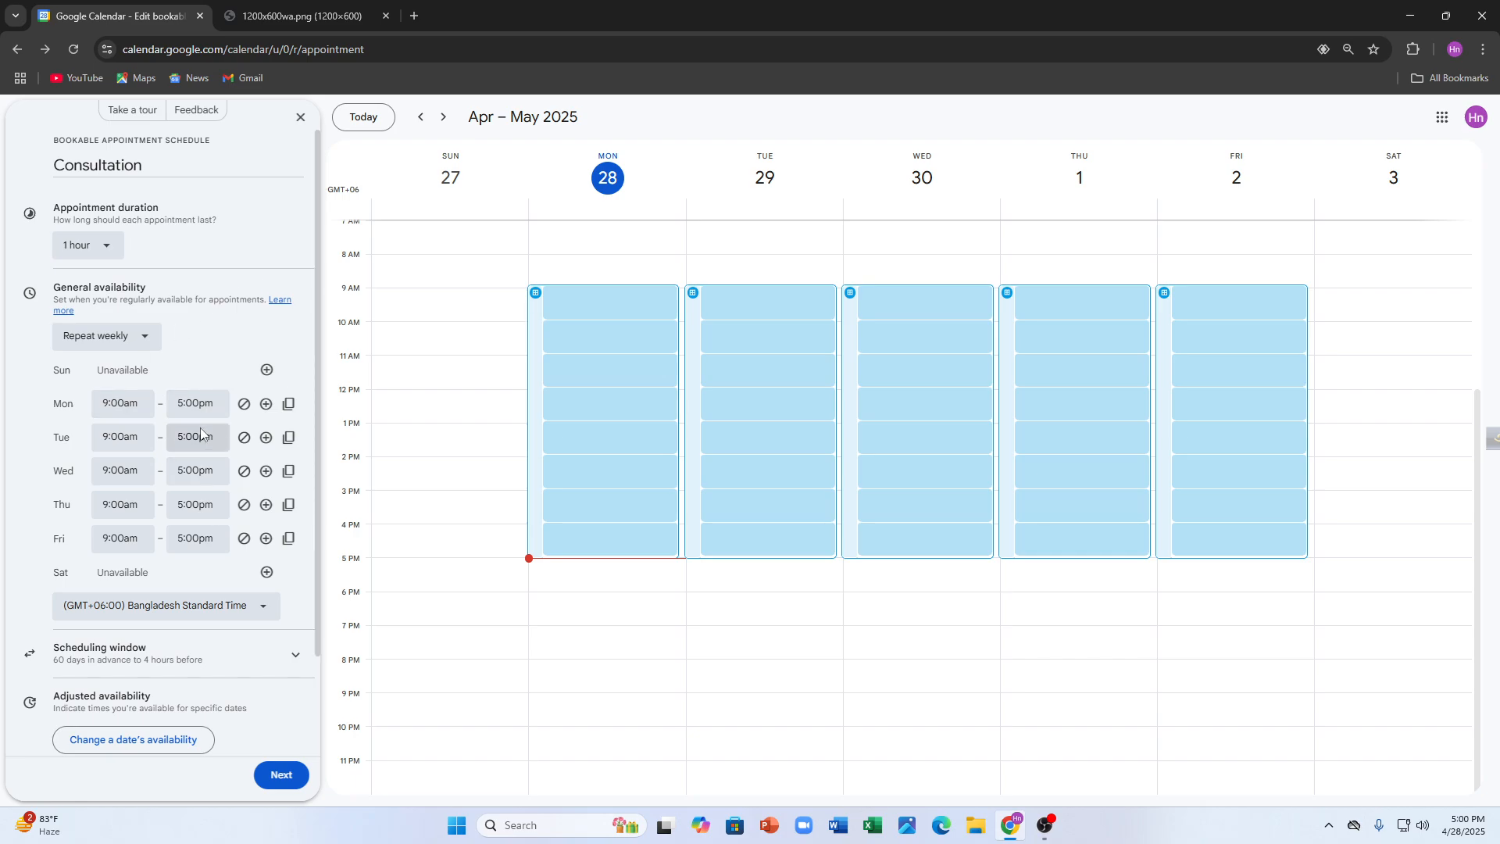
Step: Try marking Tuesday unavailable and restoring it, and adding a Saturday availability period and removing it
click(243, 441)
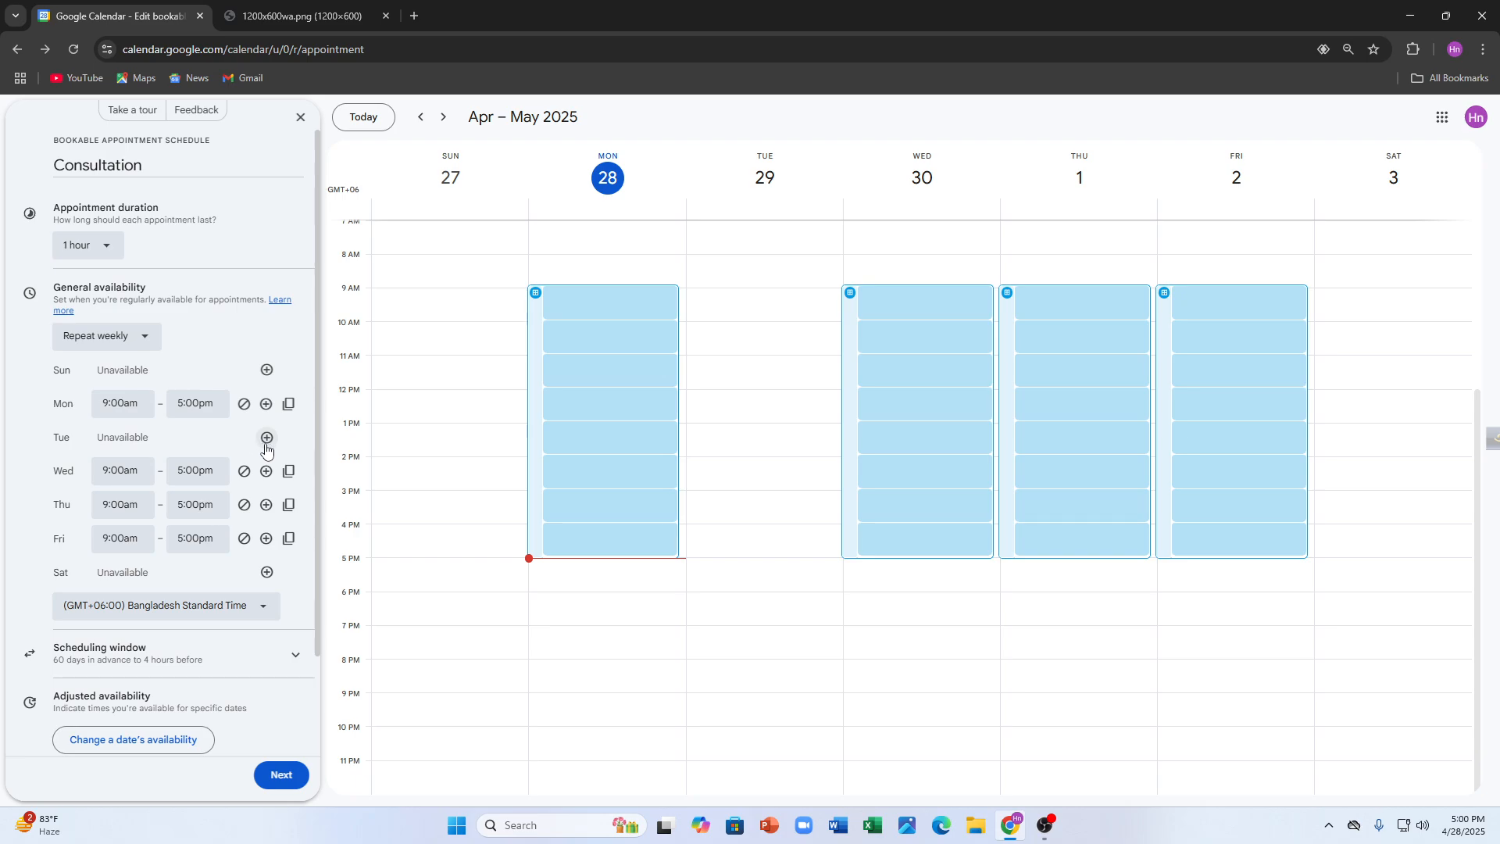
click(267, 438)
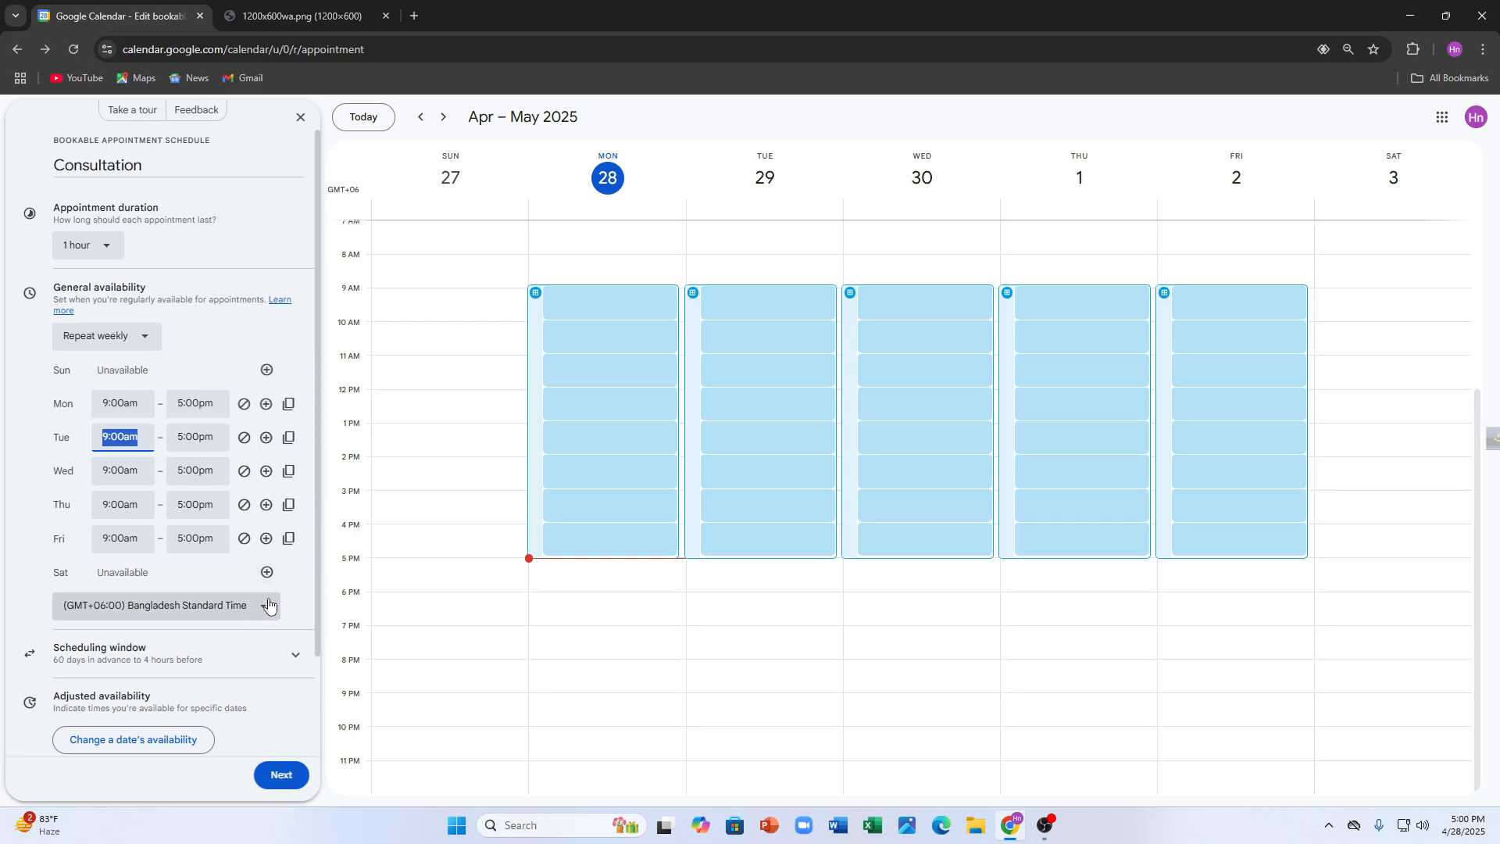
click(265, 570)
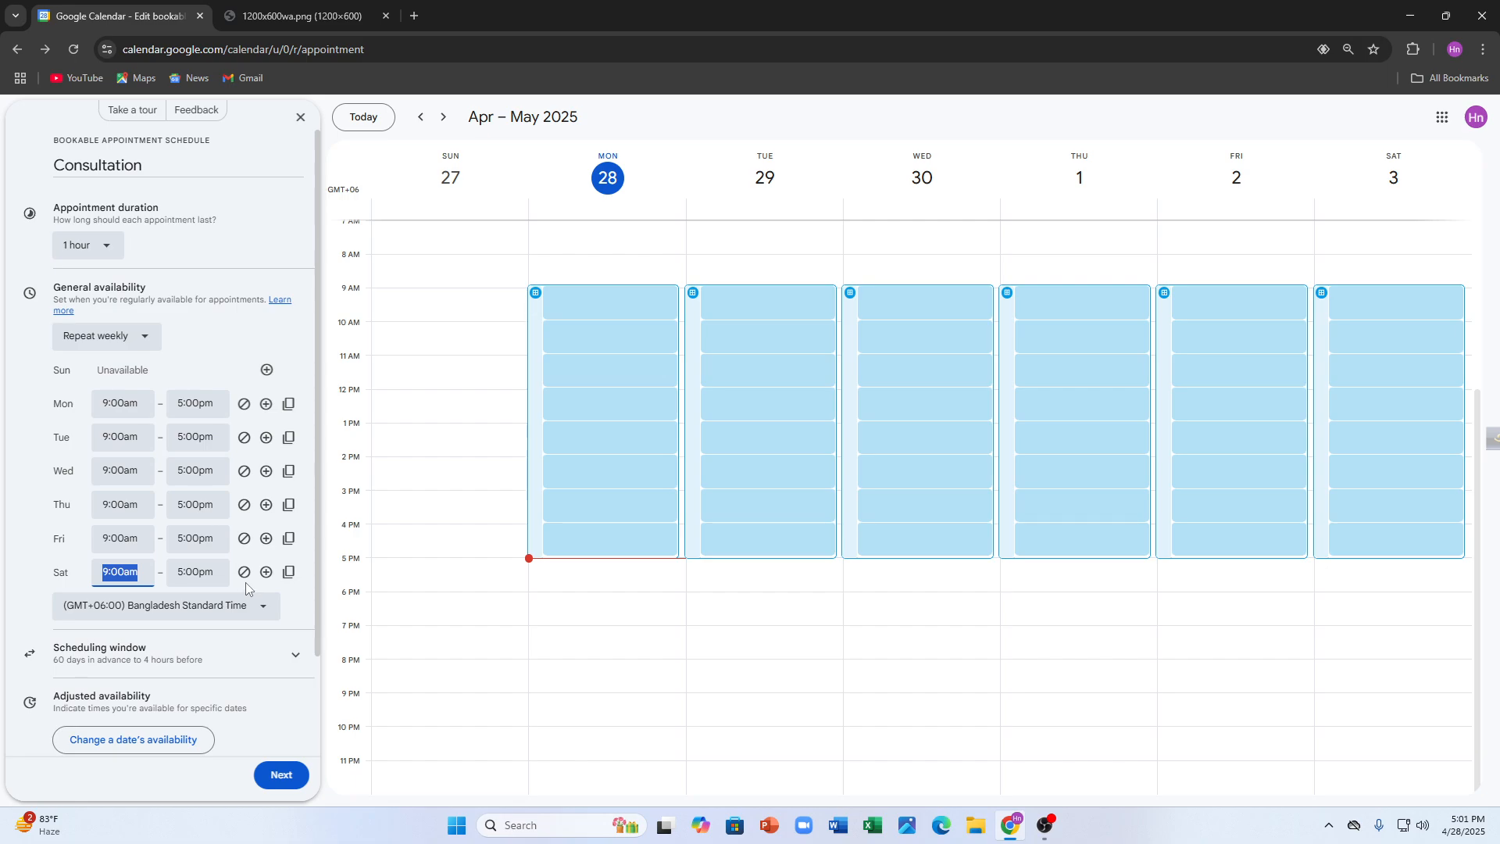
click(245, 578)
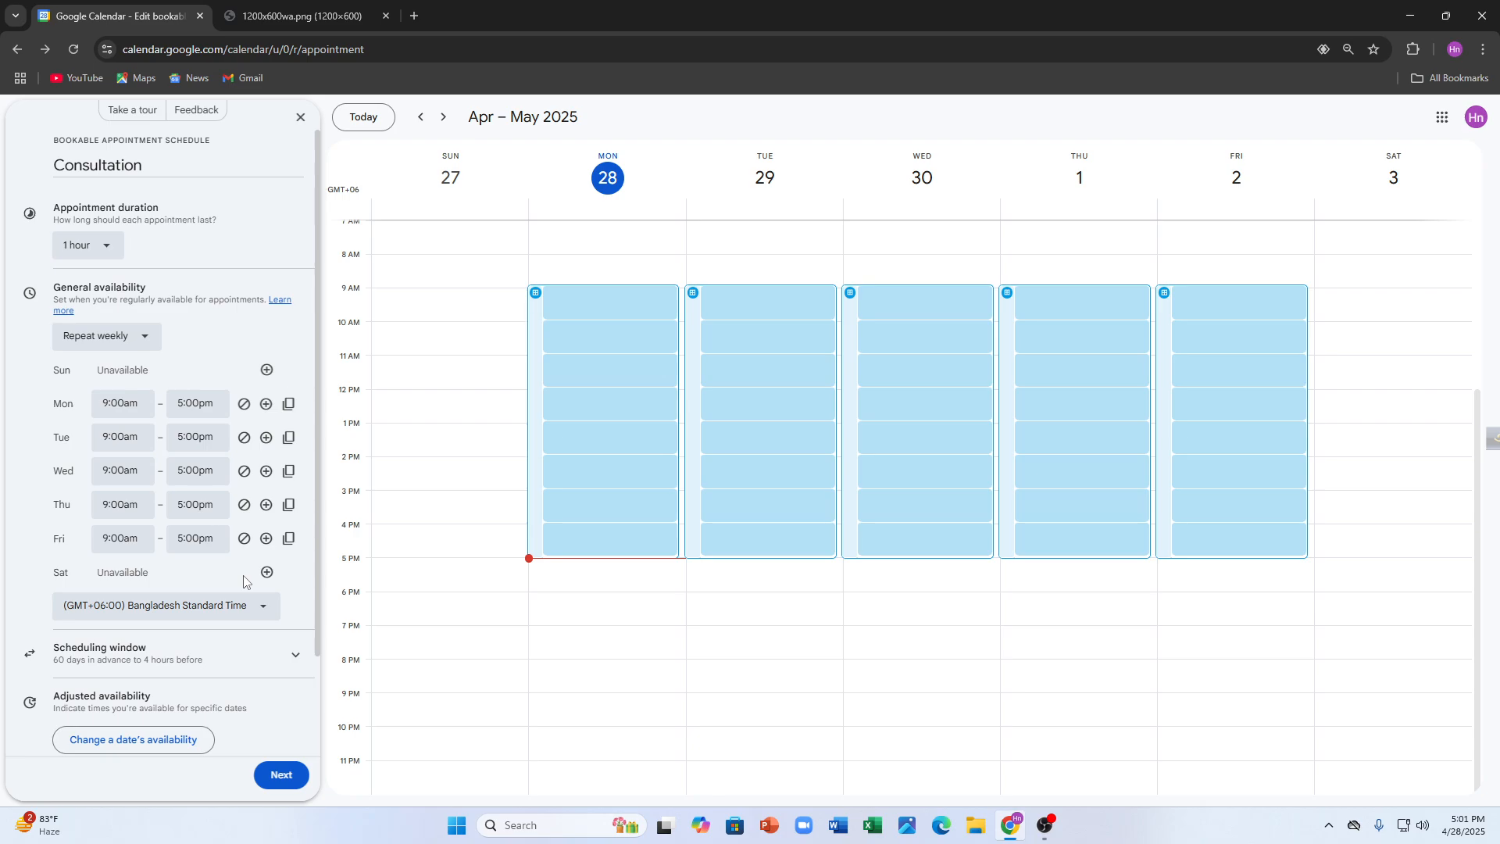
Step: Add a second Wednesday availability period from 7:00pm to 9:00pm
click(266, 471)
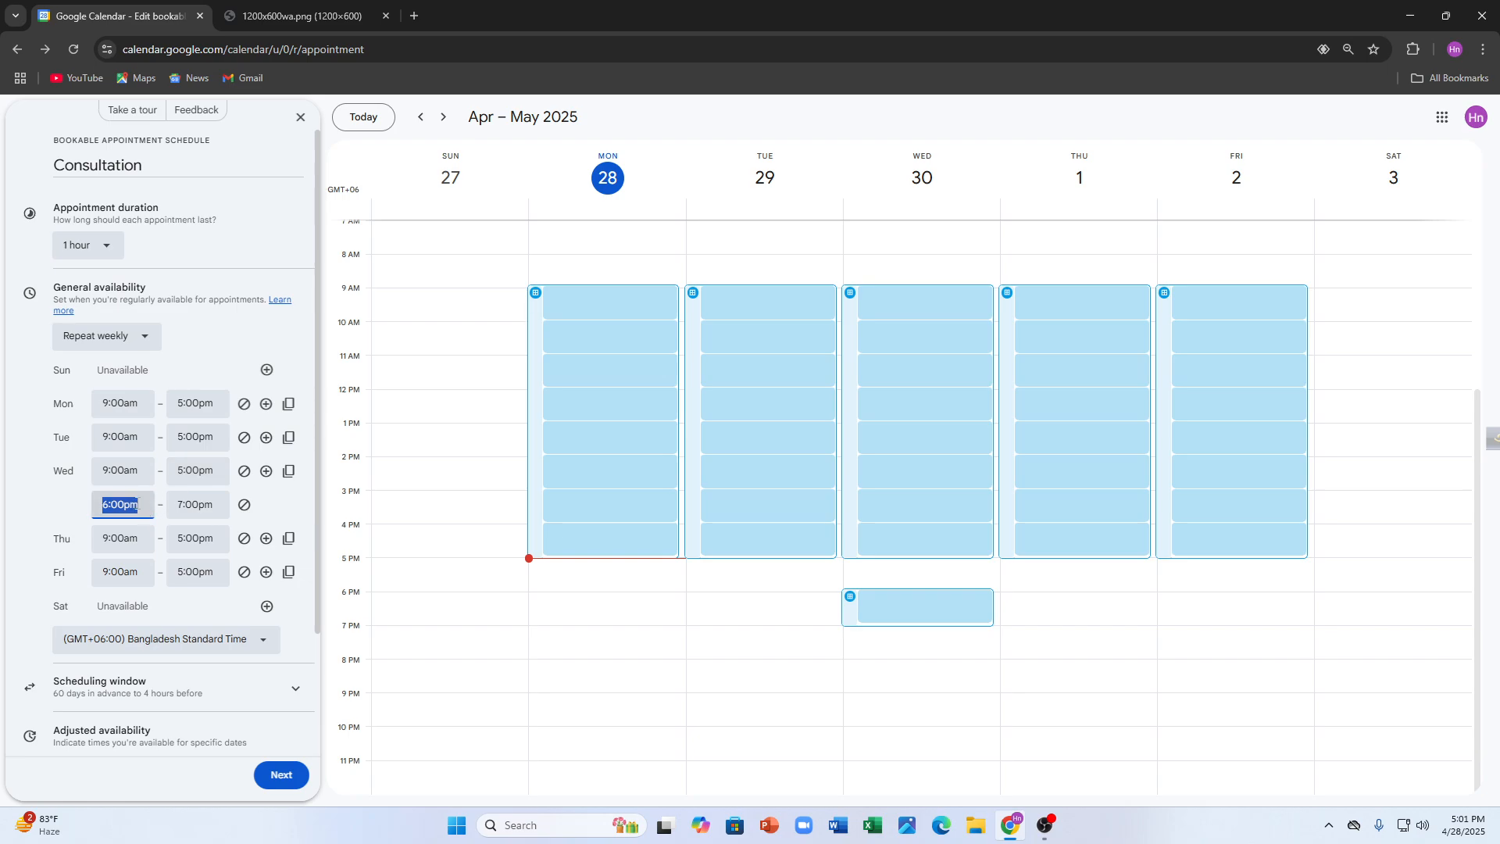
drag(111, 504, 133, 504)
triple_click(132, 504)
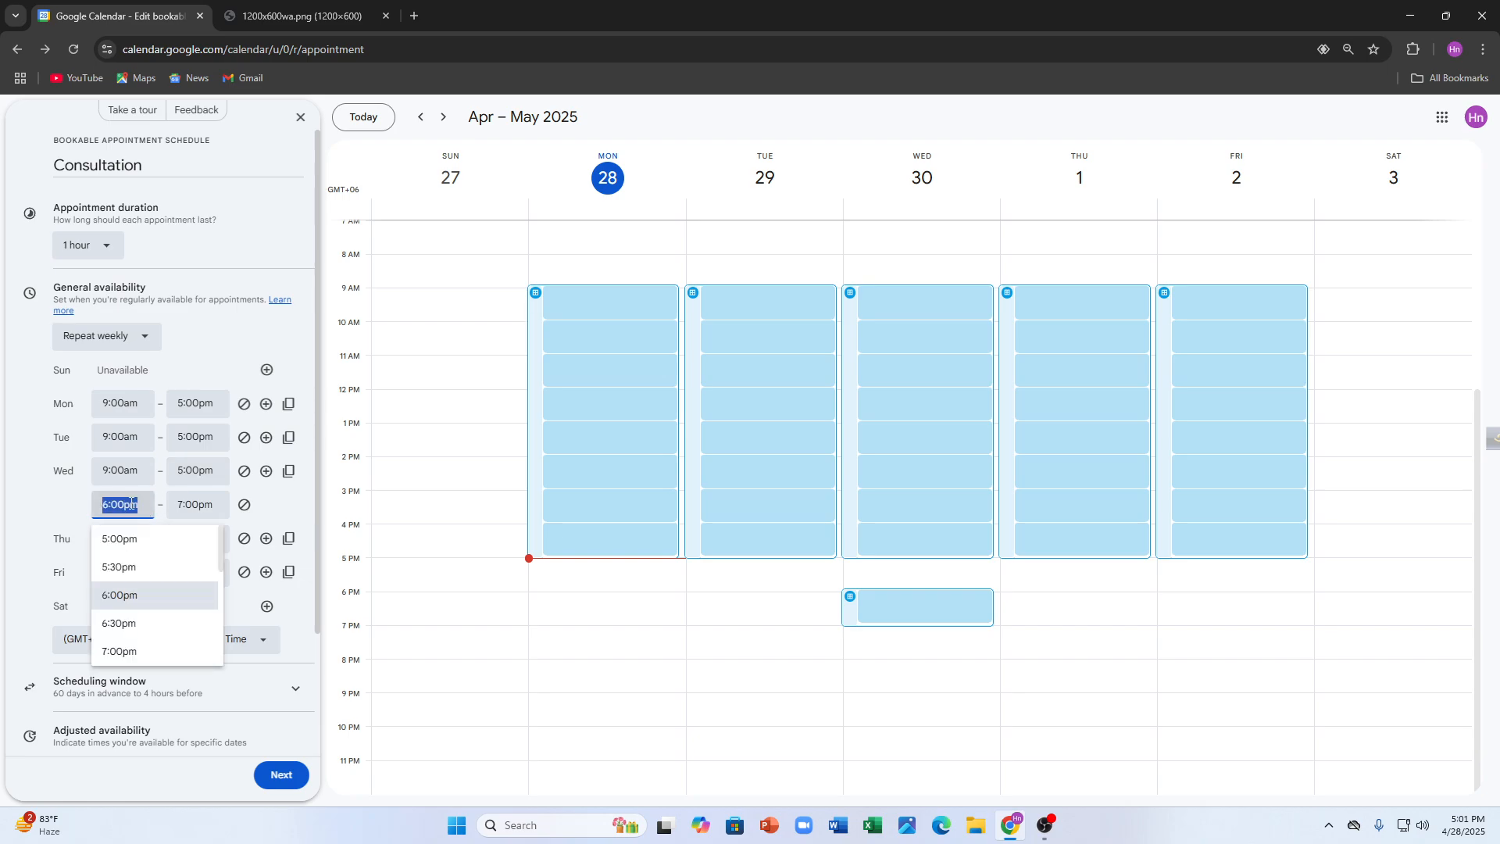
click(131, 648)
click(197, 505)
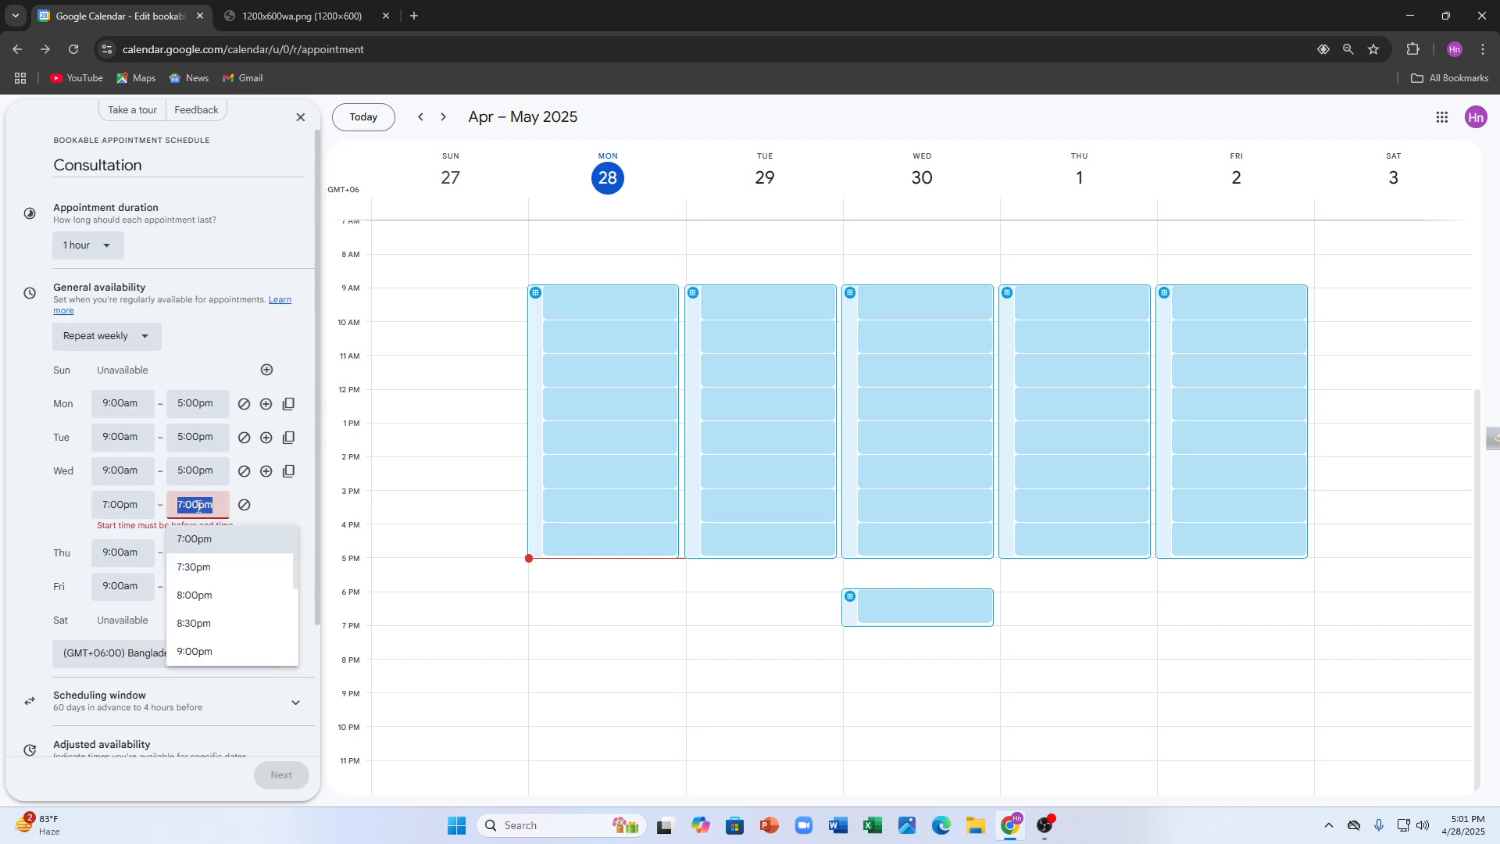
click(202, 649)
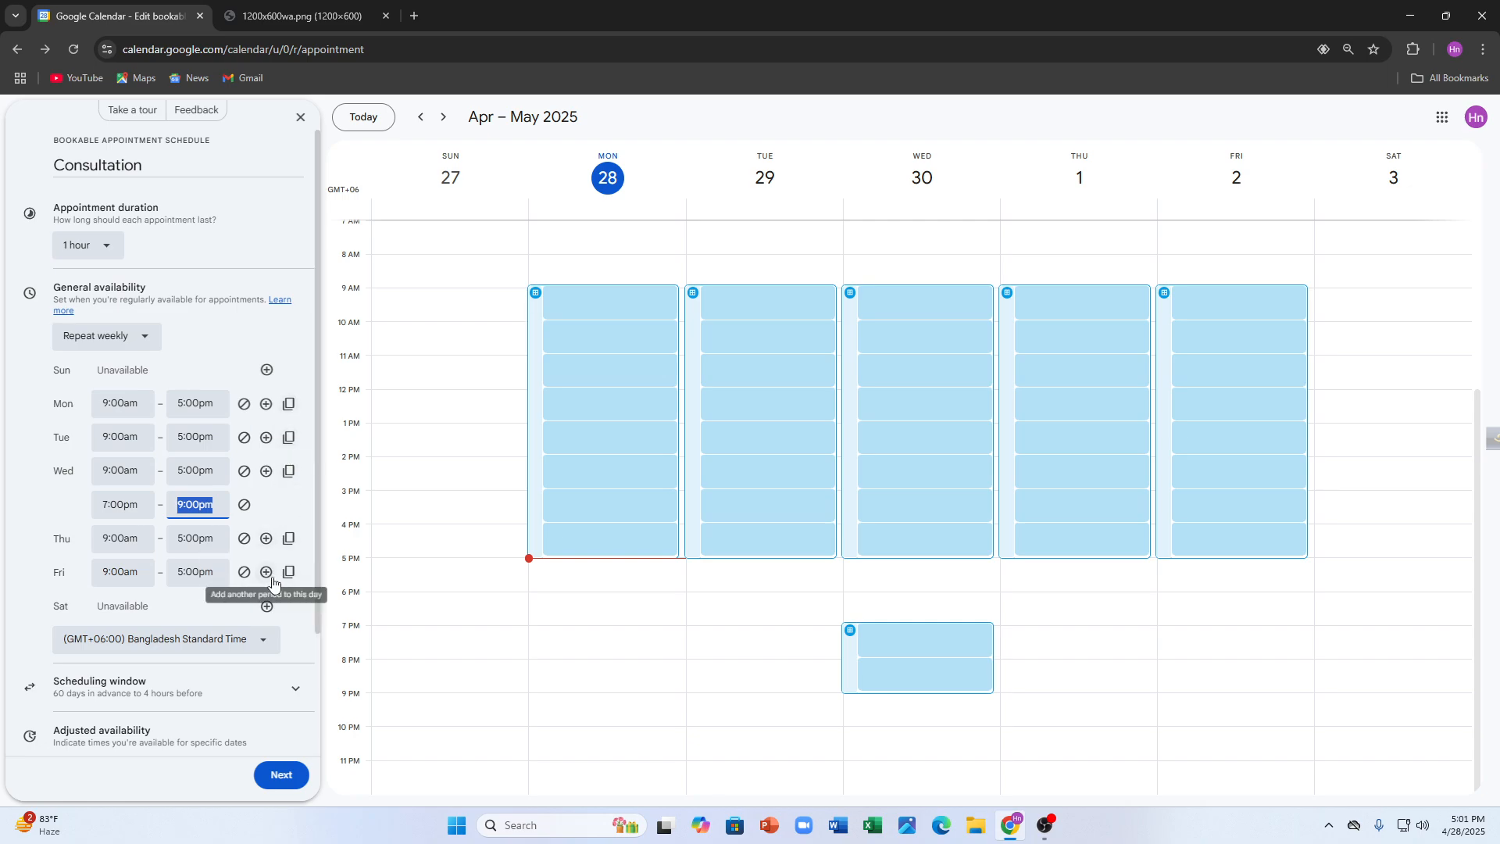
Step: Check the repeat options for general availability and choose Repeat weekly
scroll(155, 574, down, 2)
scroll(187, 618, up, 2)
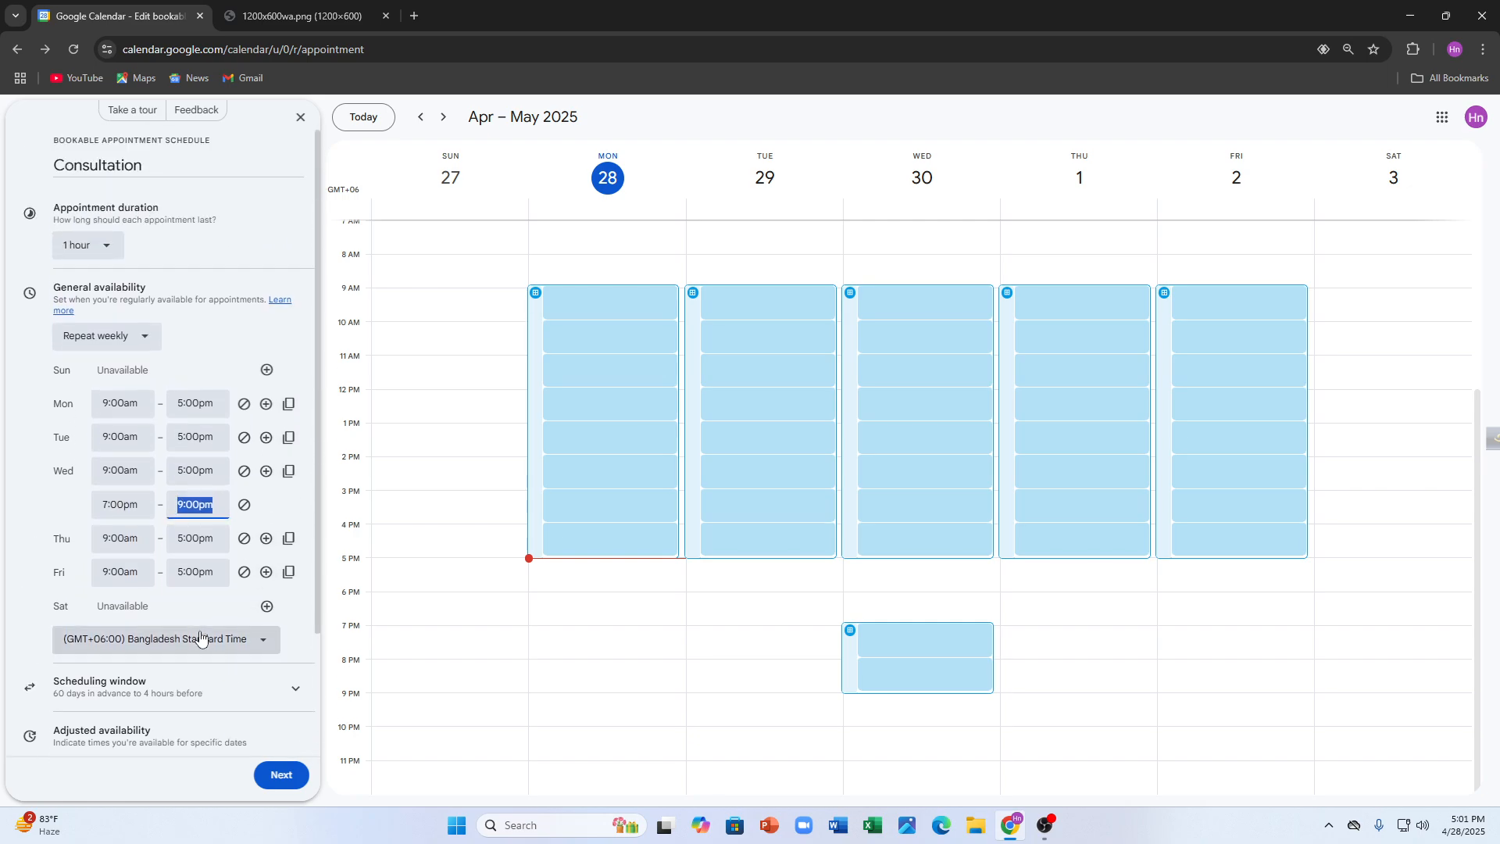
click(134, 338)
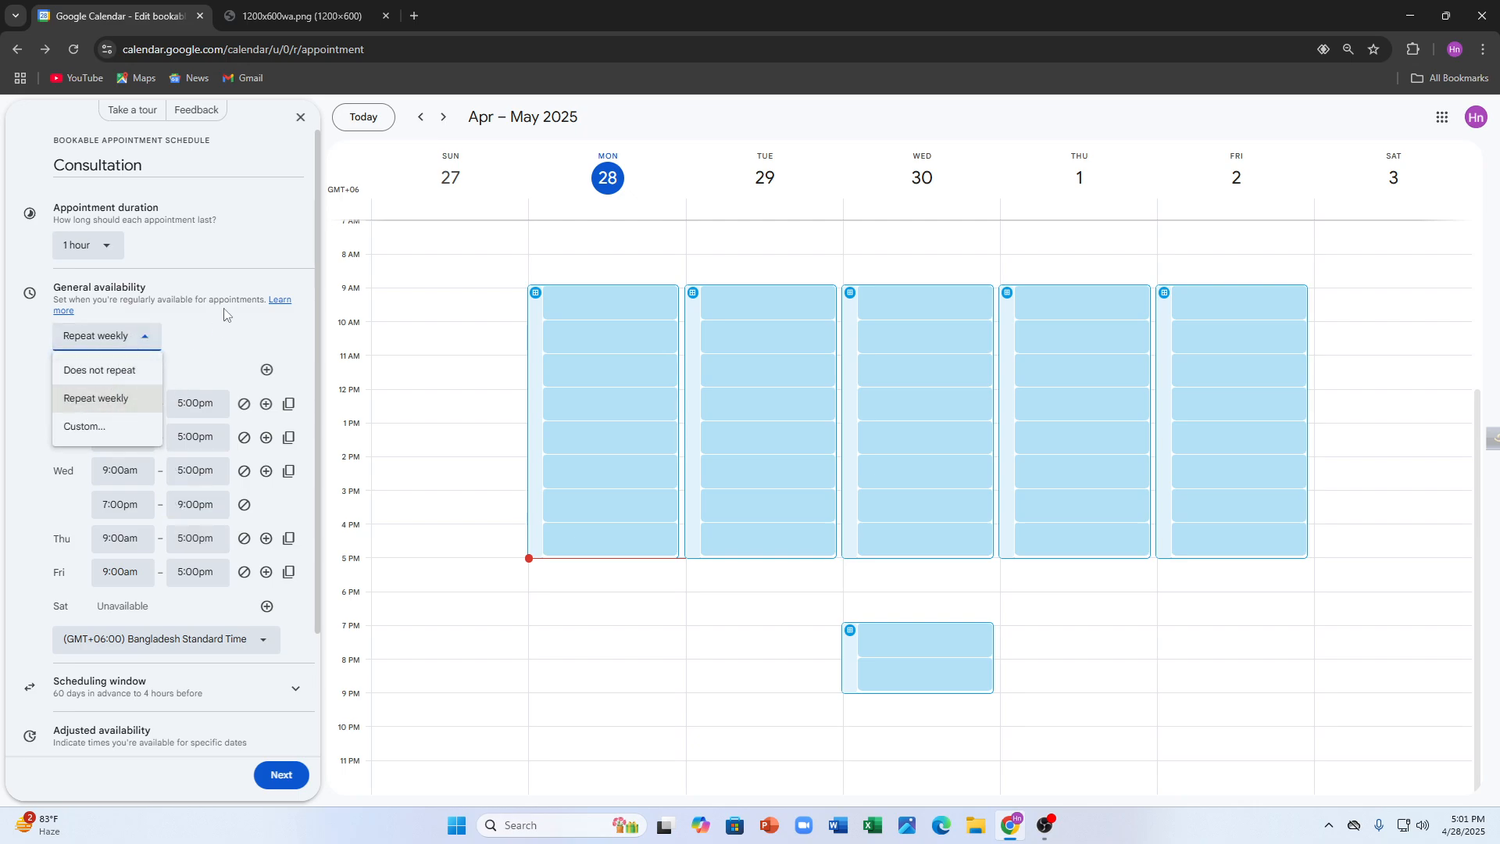
click(113, 400)
scroll(141, 288, down, 2)
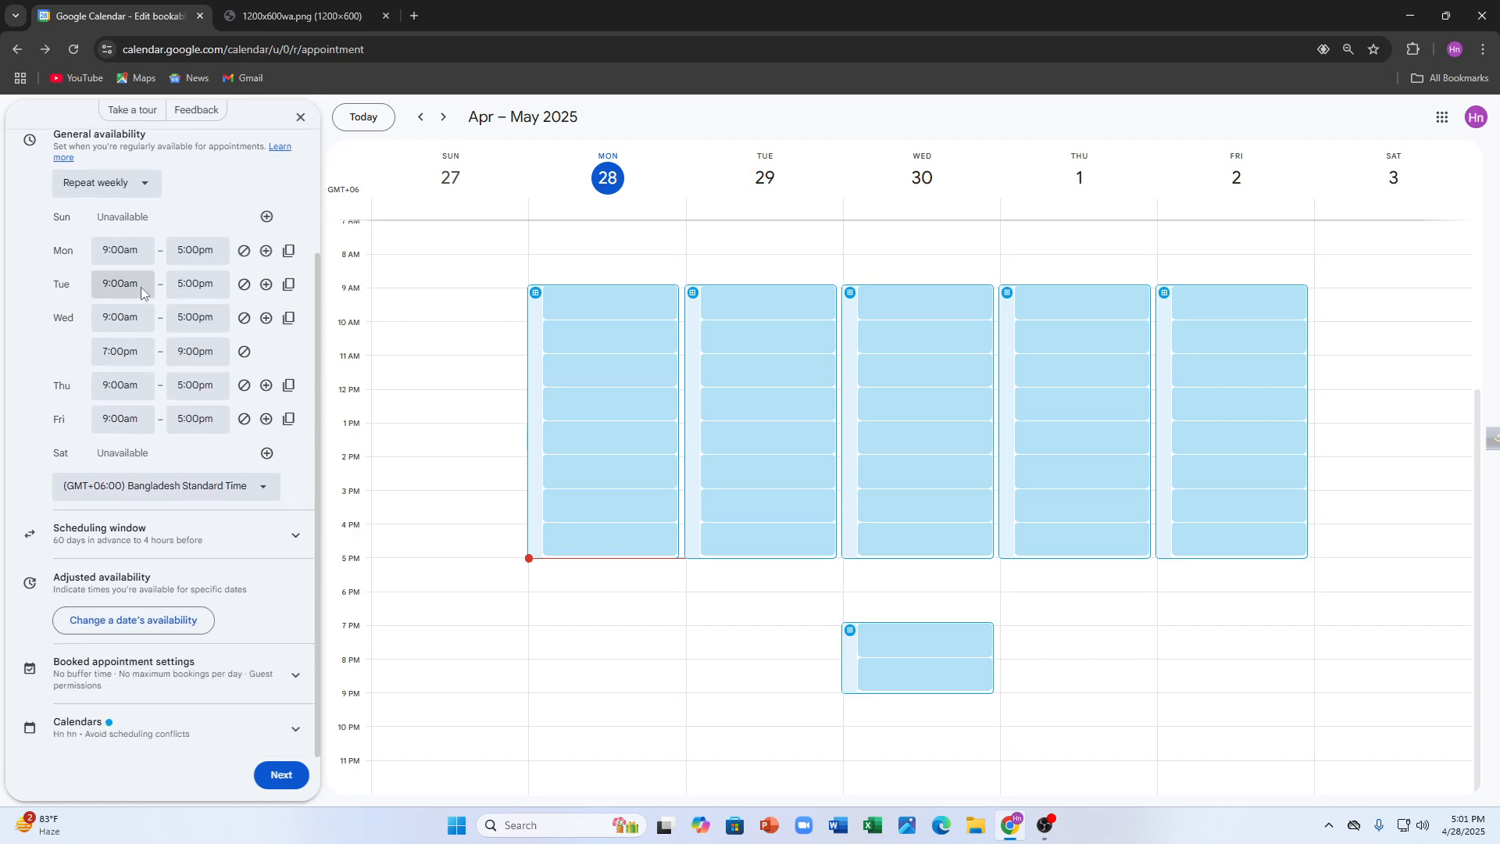
click(118, 184)
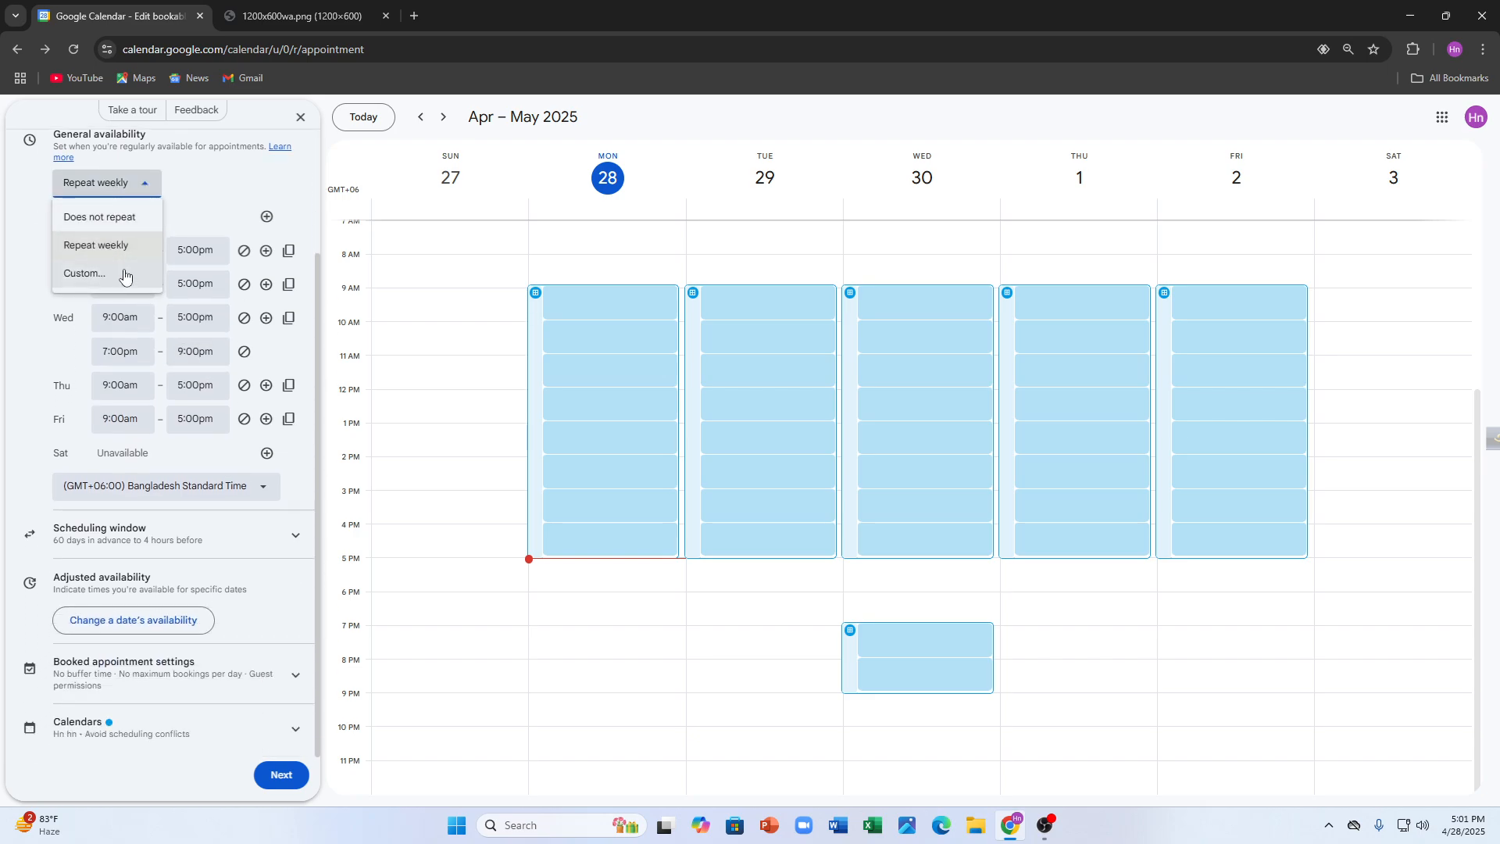
click(190, 195)
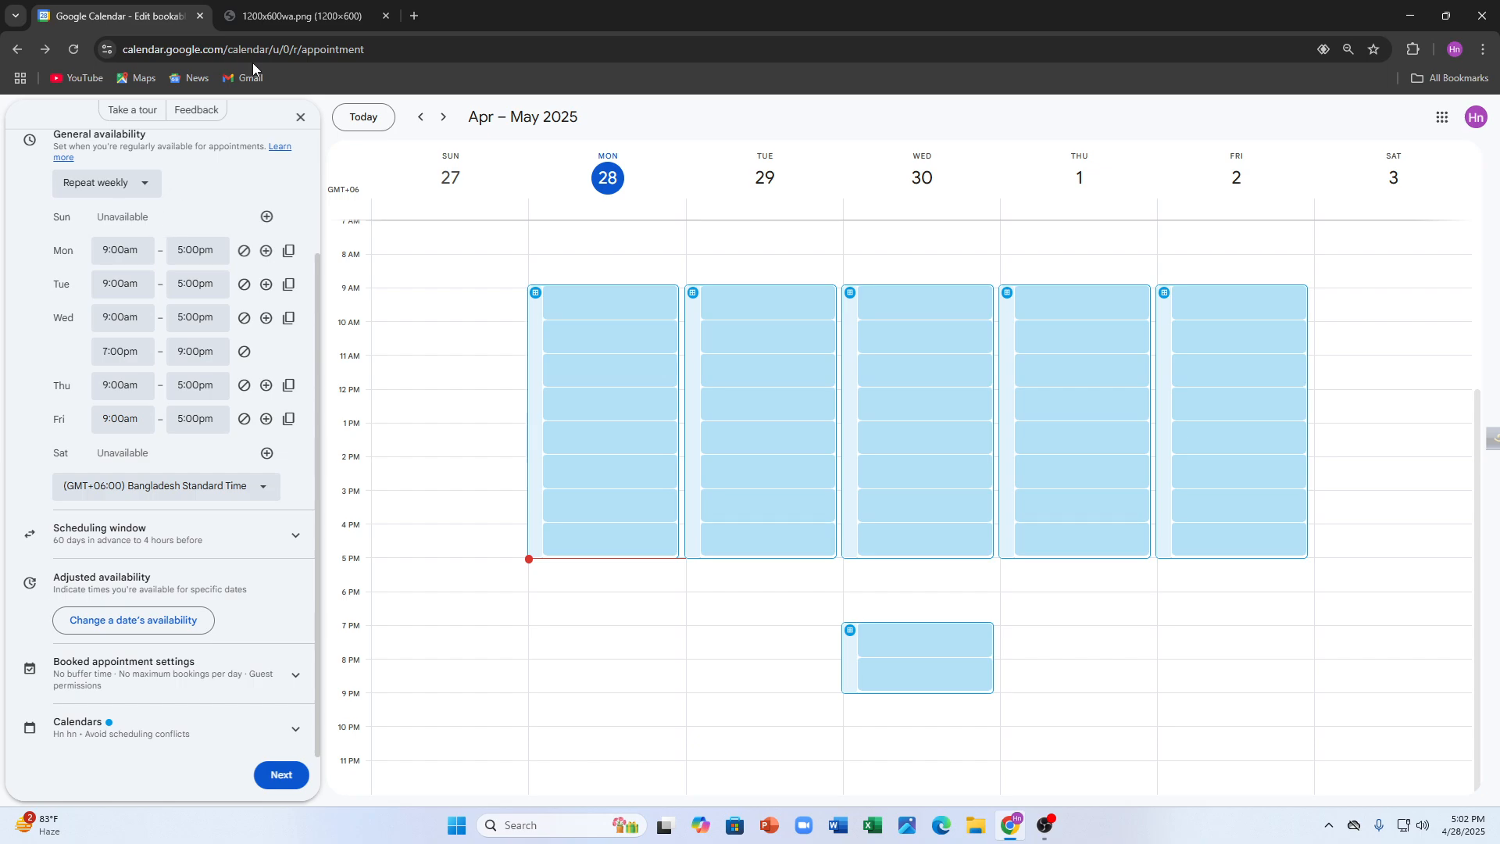
Step: Limit the scheduling window to start on Apr 28, 2025 and end on Jul 27, 2025
click(140, 550)
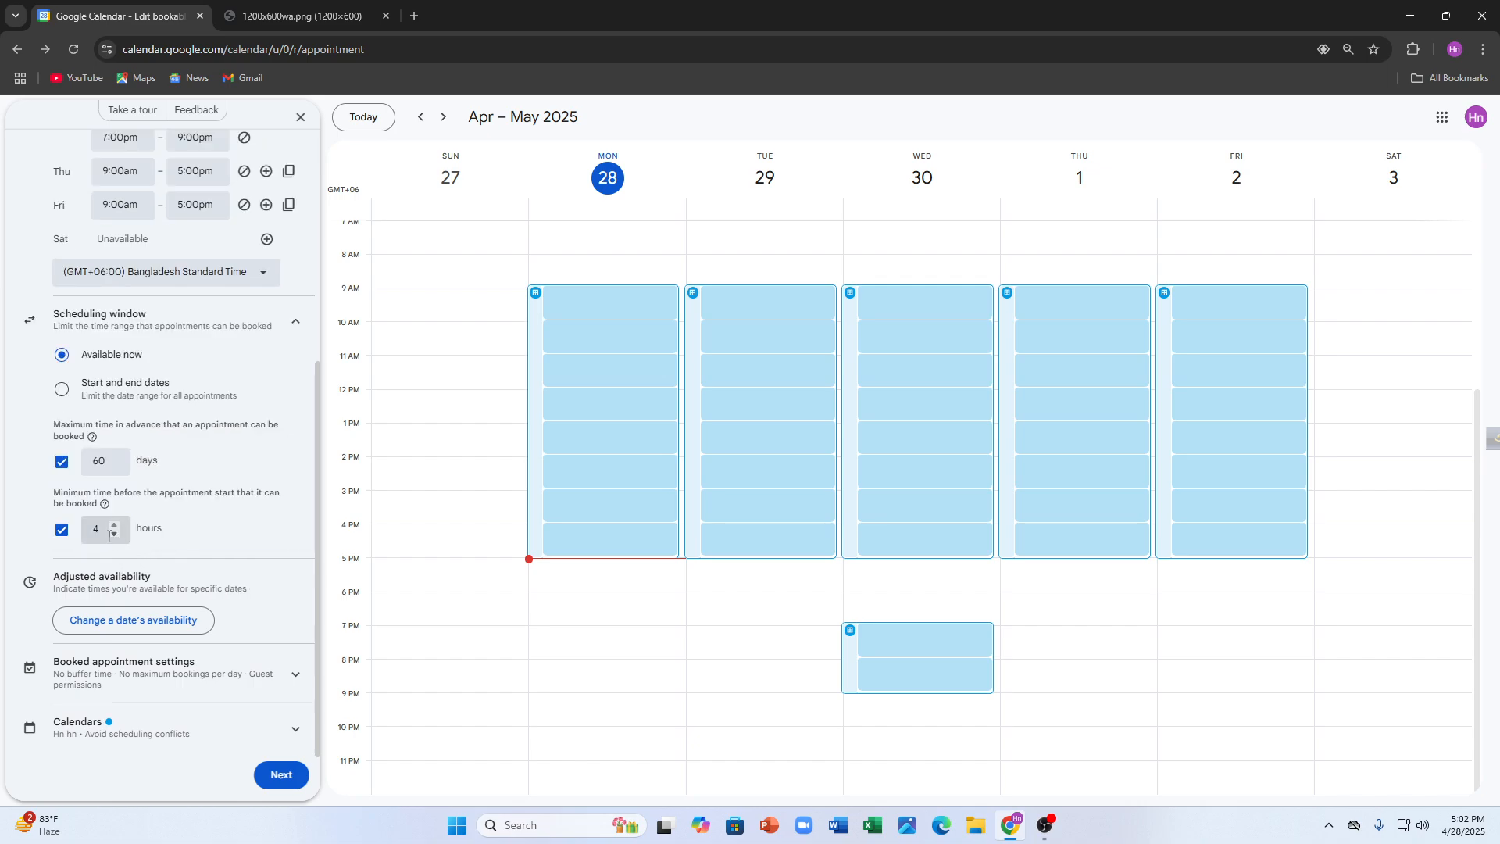
click(62, 390)
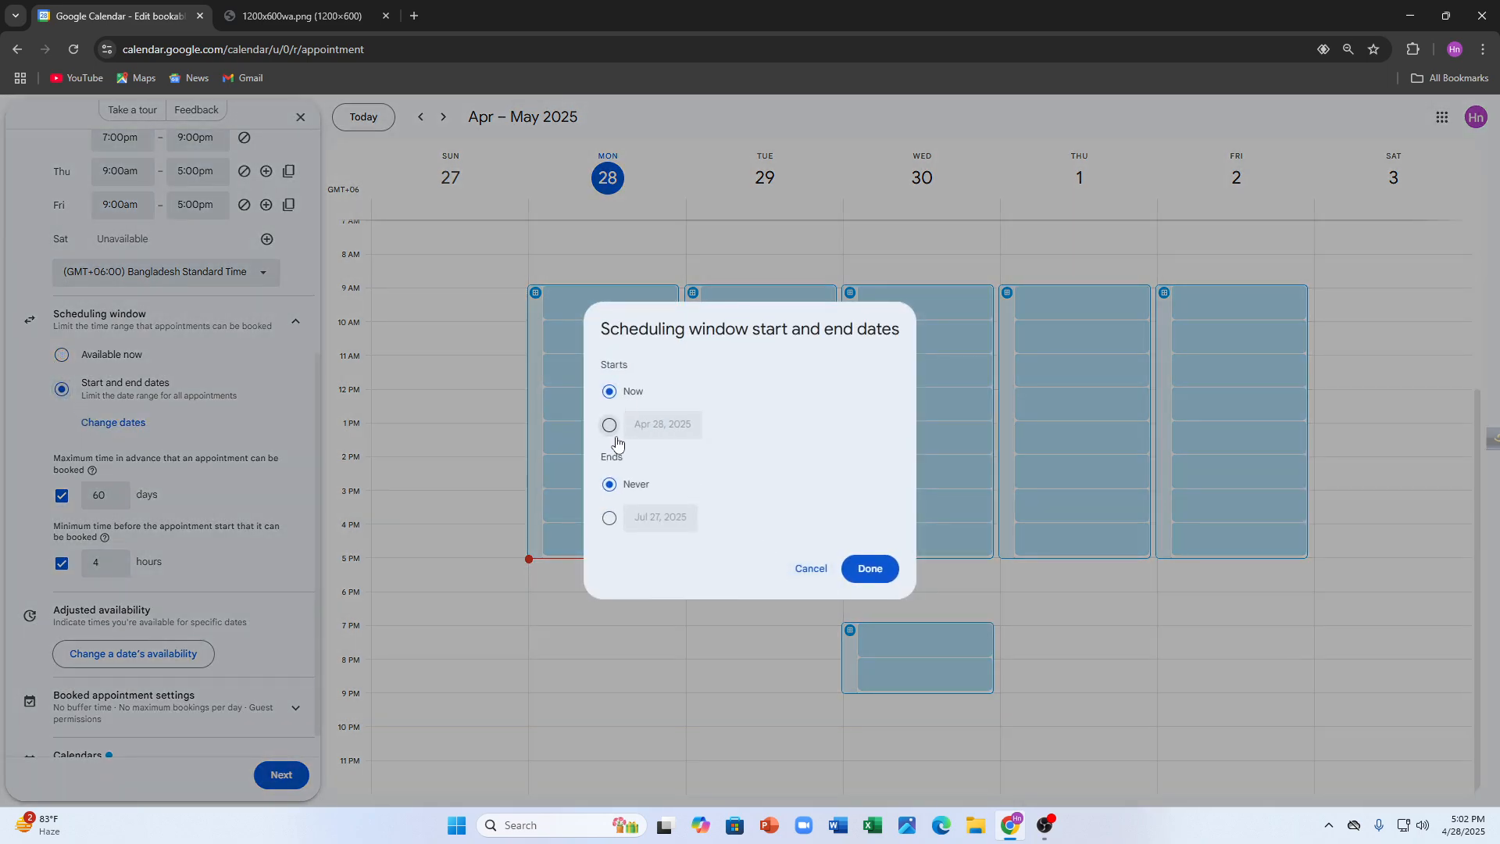
click(611, 426)
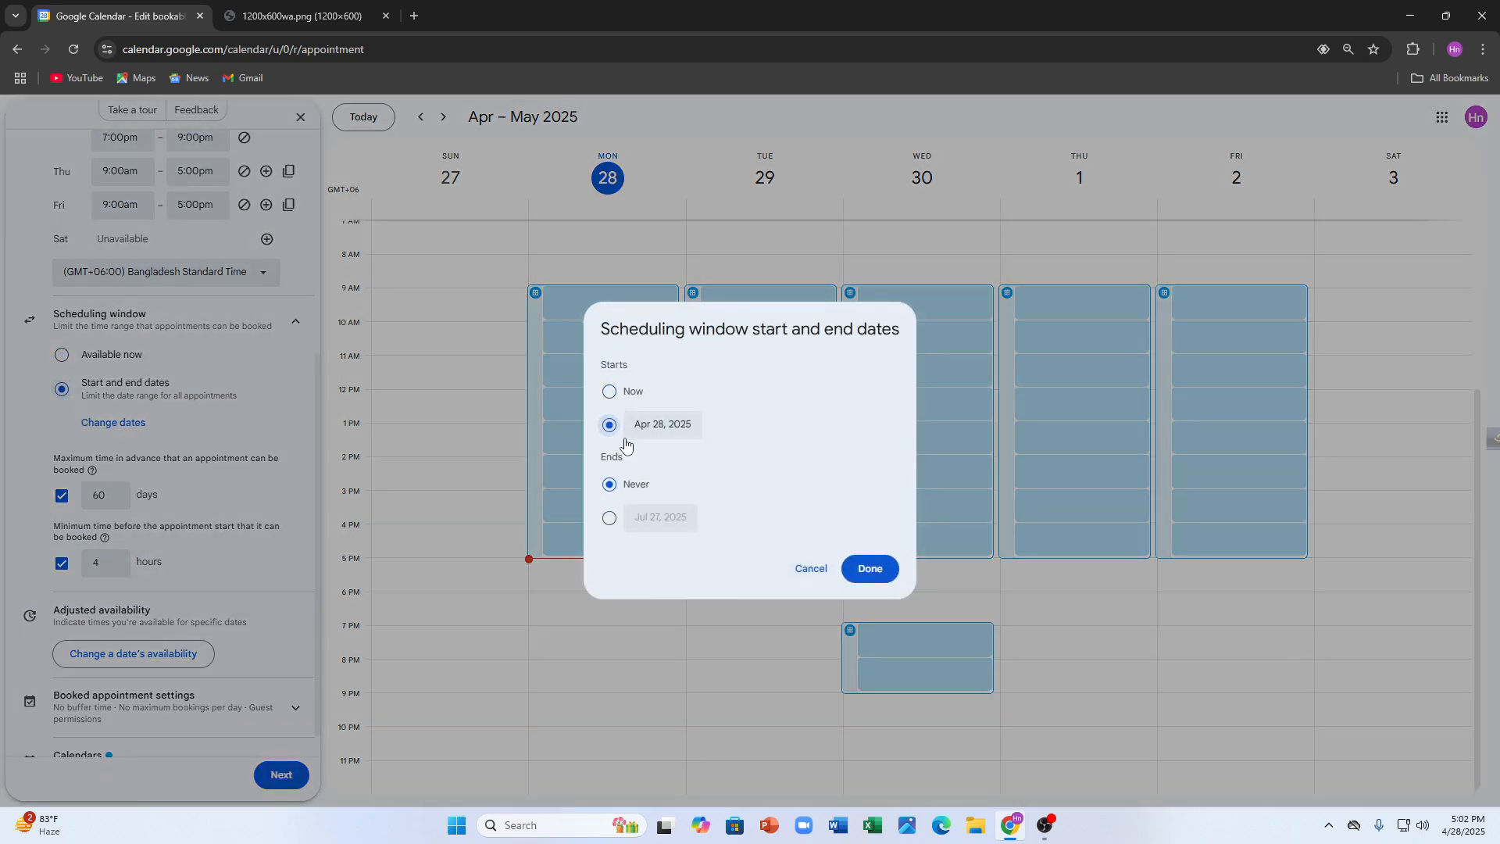
click(610, 517)
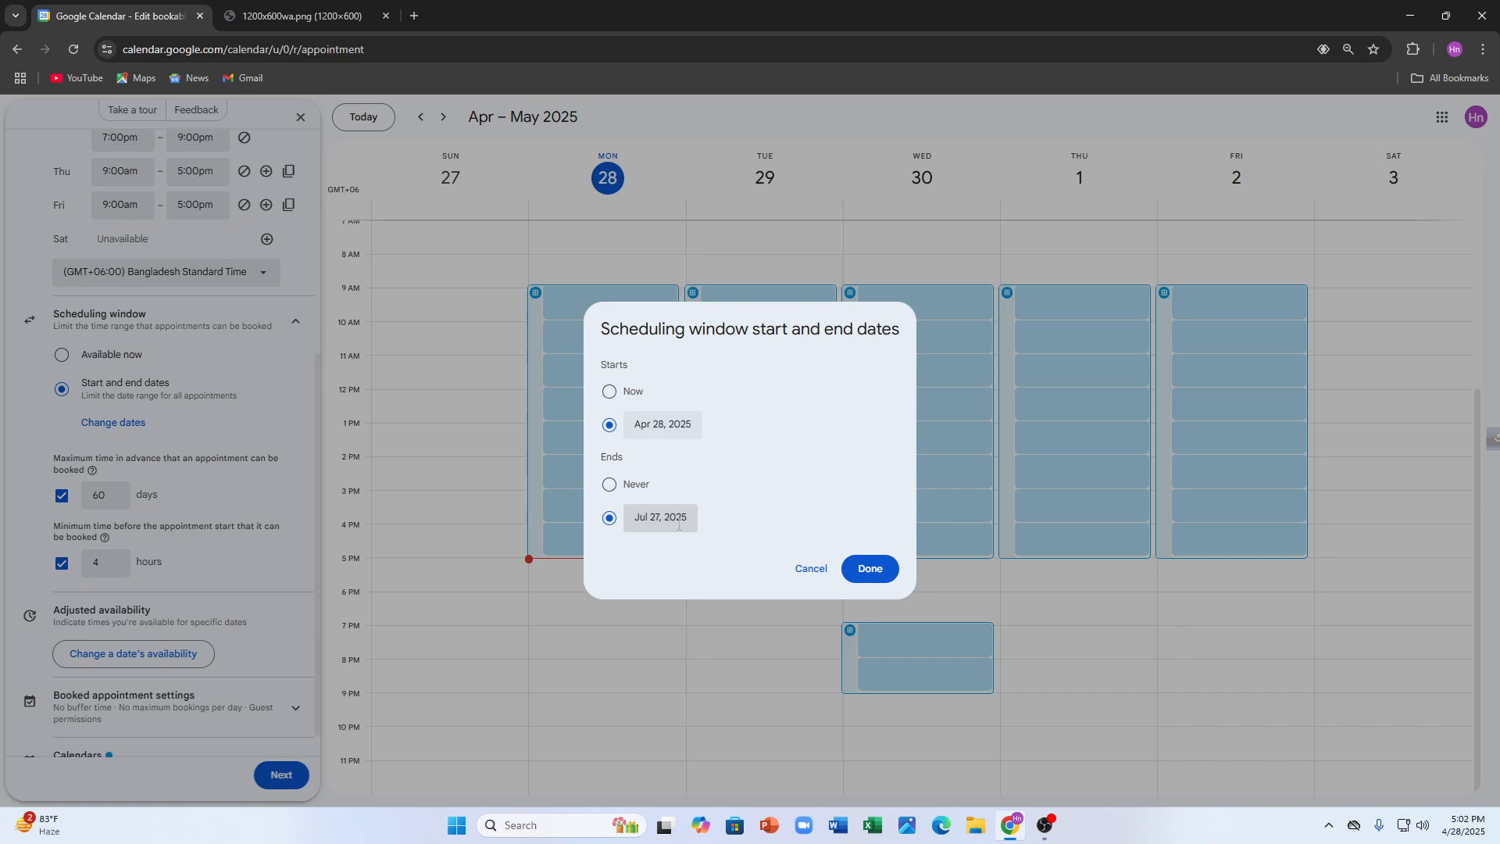
drag(602, 320, 879, 331)
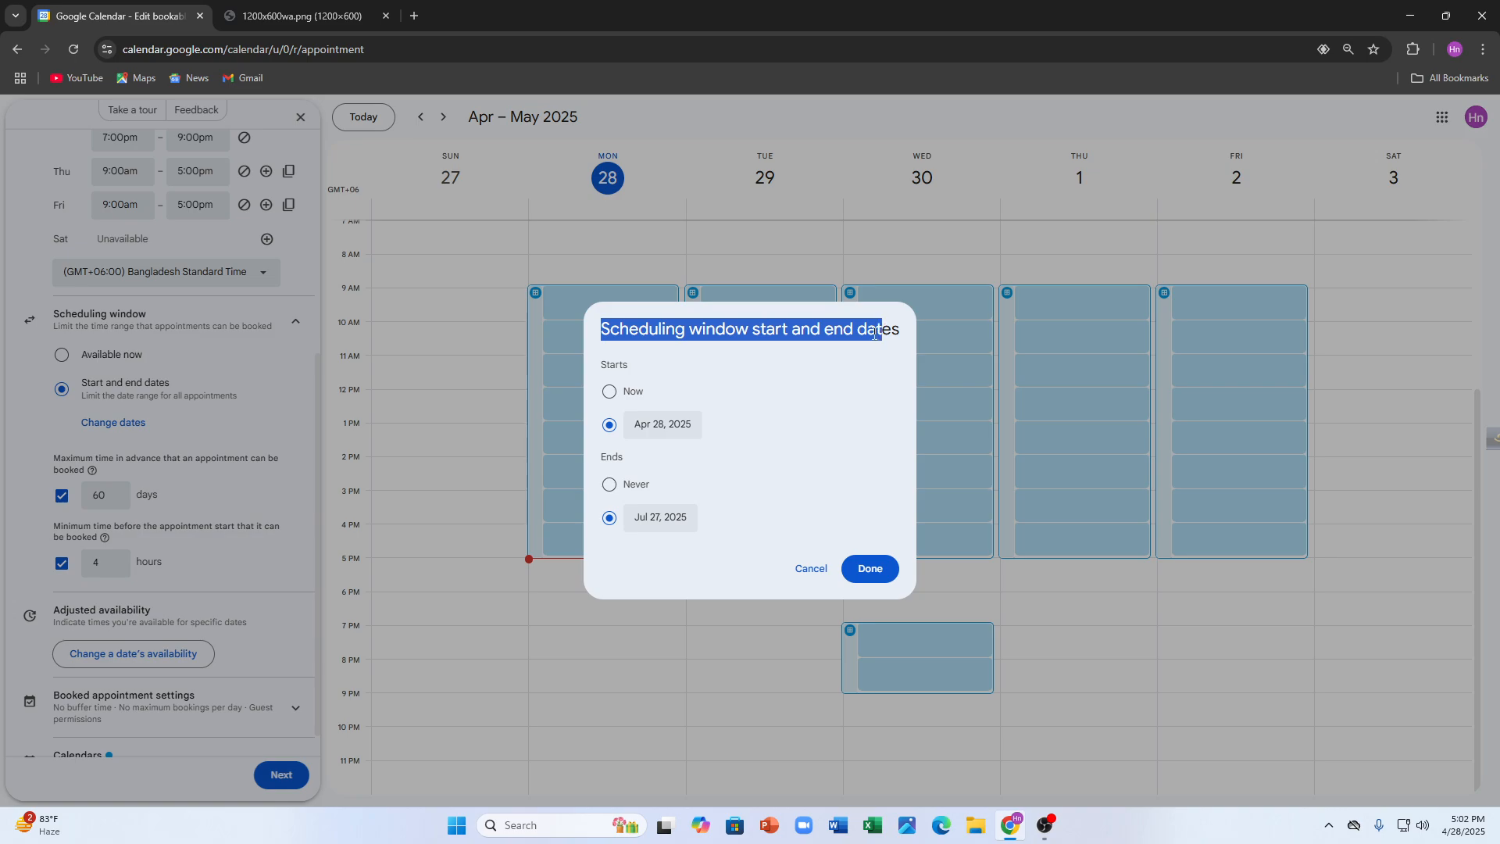
click(870, 568)
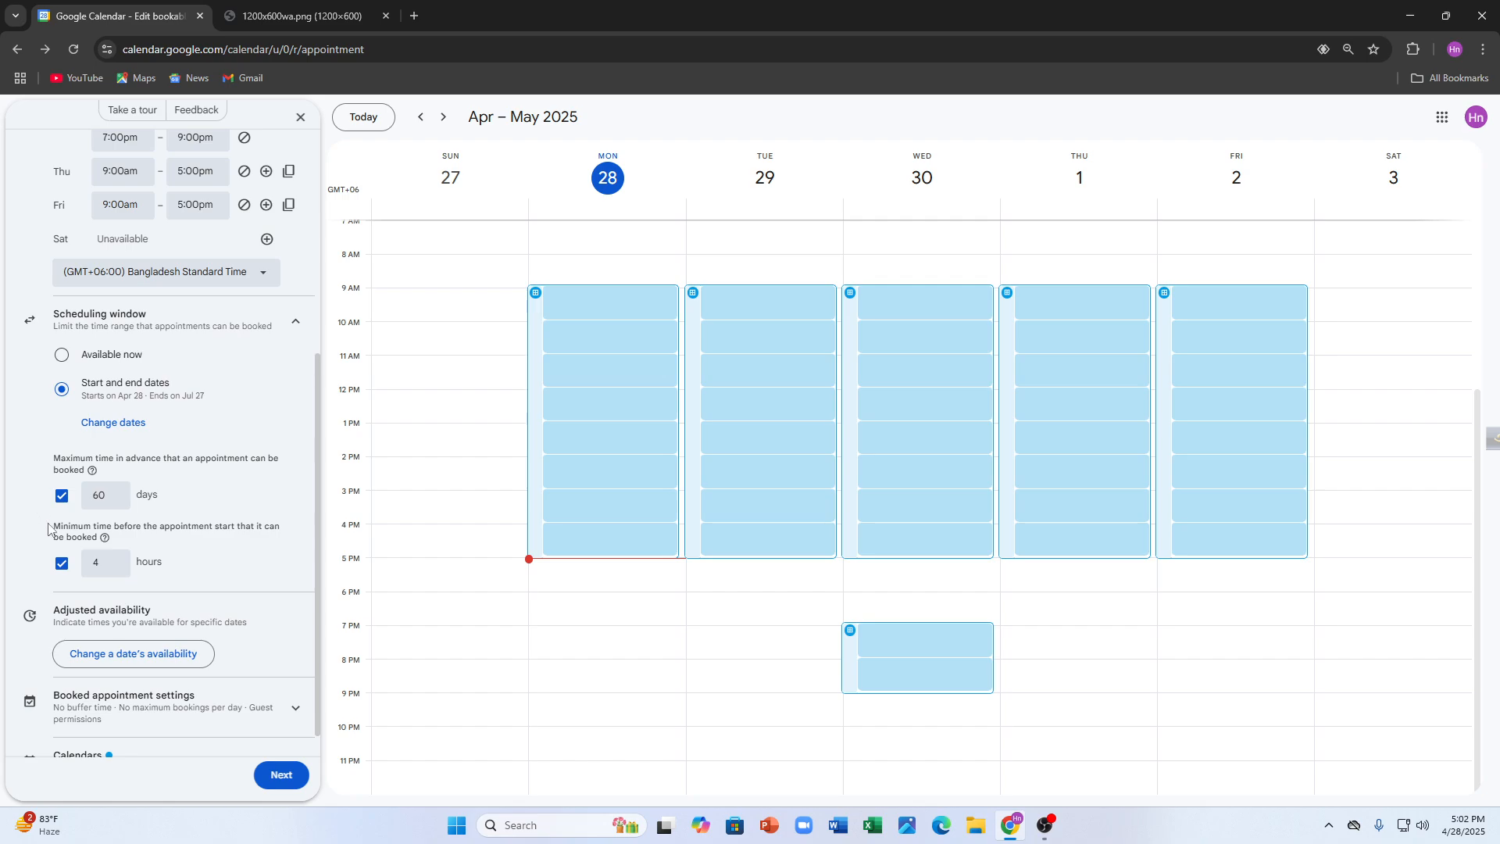
Step: Set the minimum time before an appointment starts that it can be booked to 24 hours
drag(105, 563, 61, 561)
text(7)
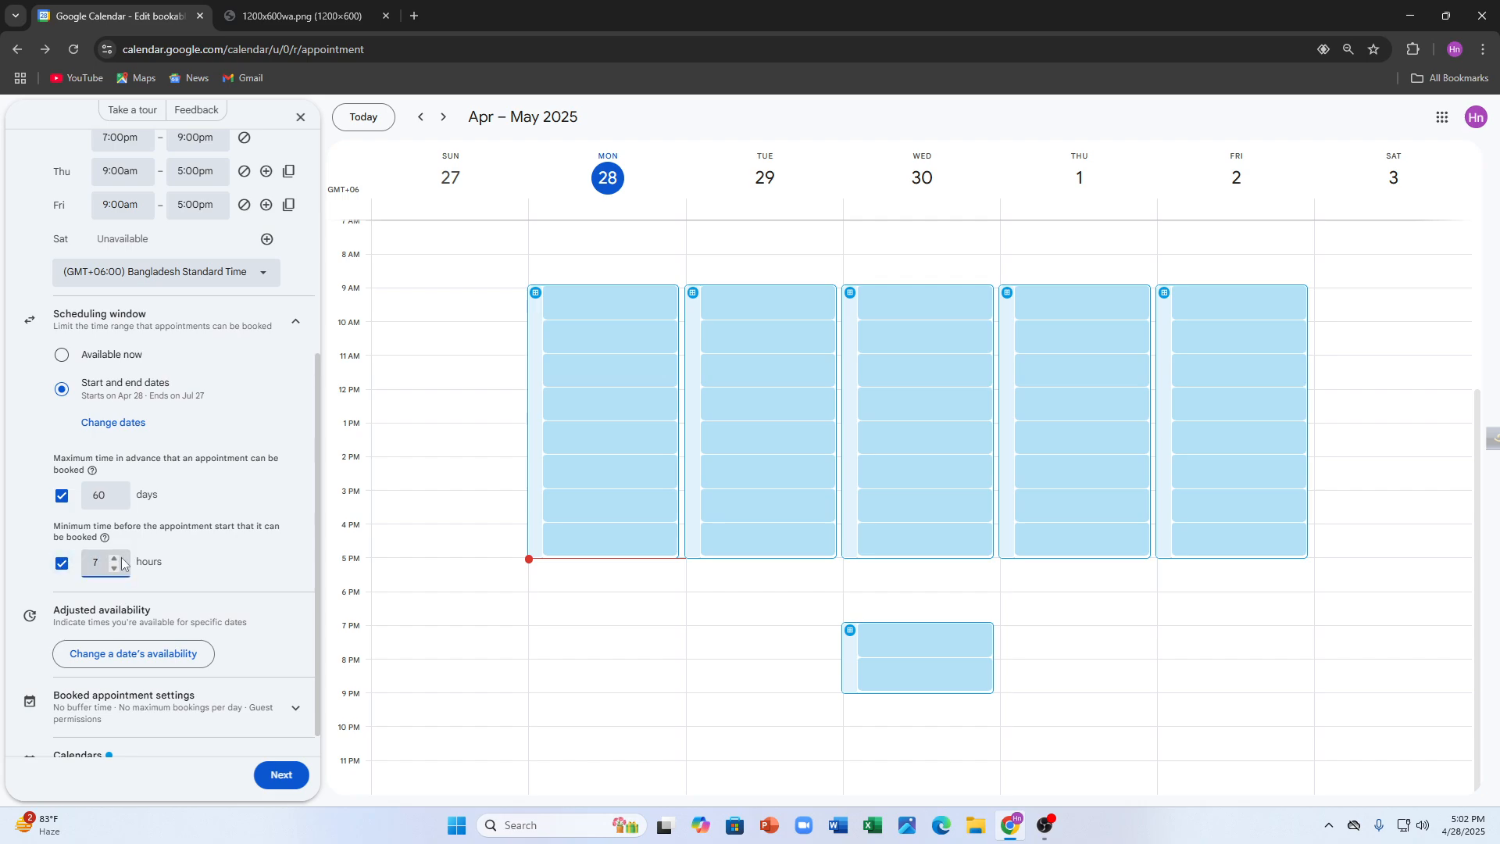
click(114, 558)
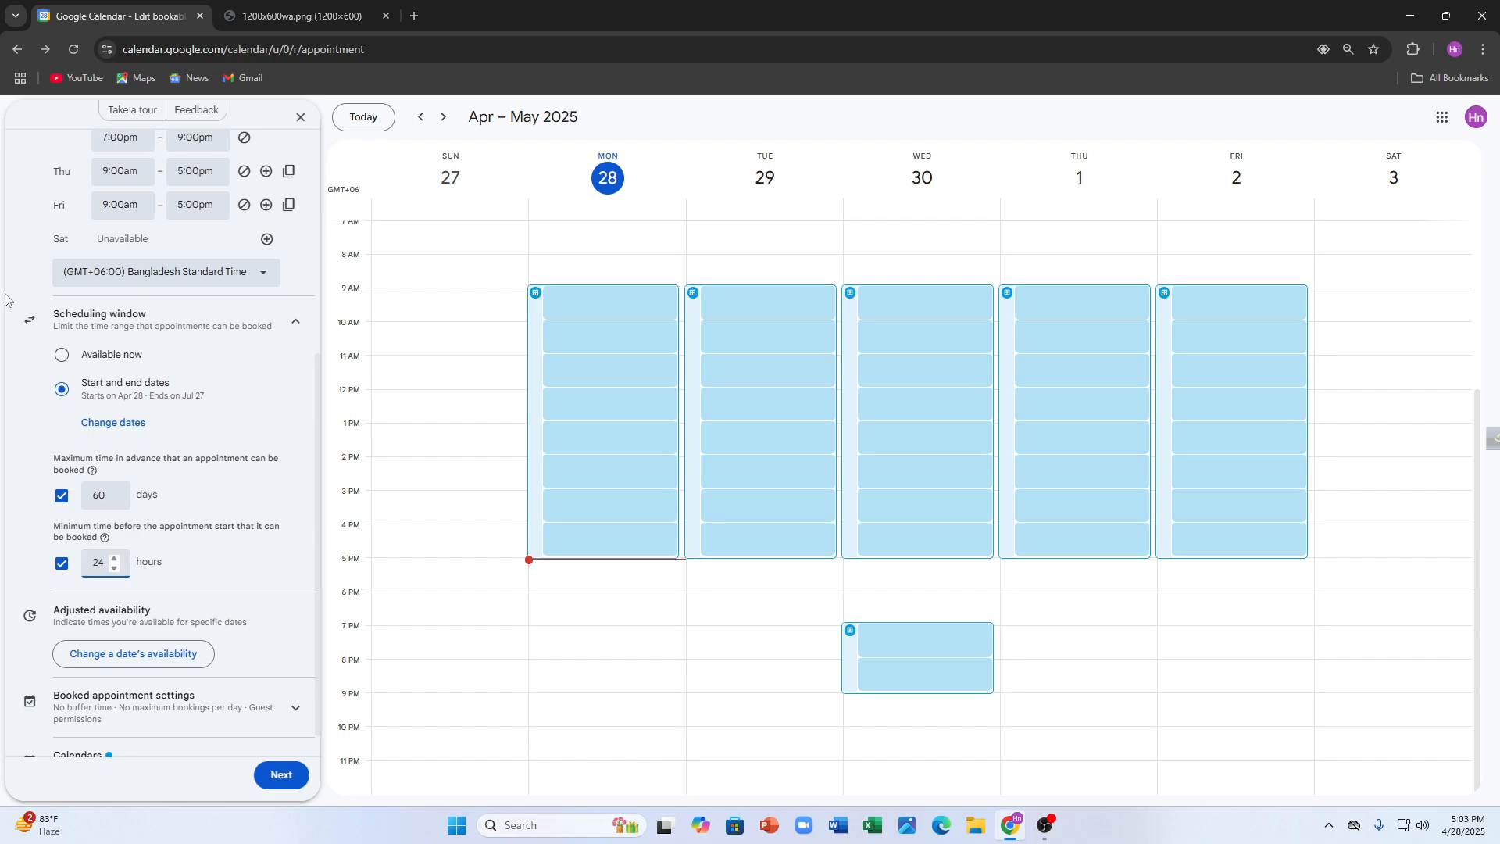
scroll(71, 523, up, 3)
scroll(10, 467, down, 2)
scroll(9, 467, down, 2)
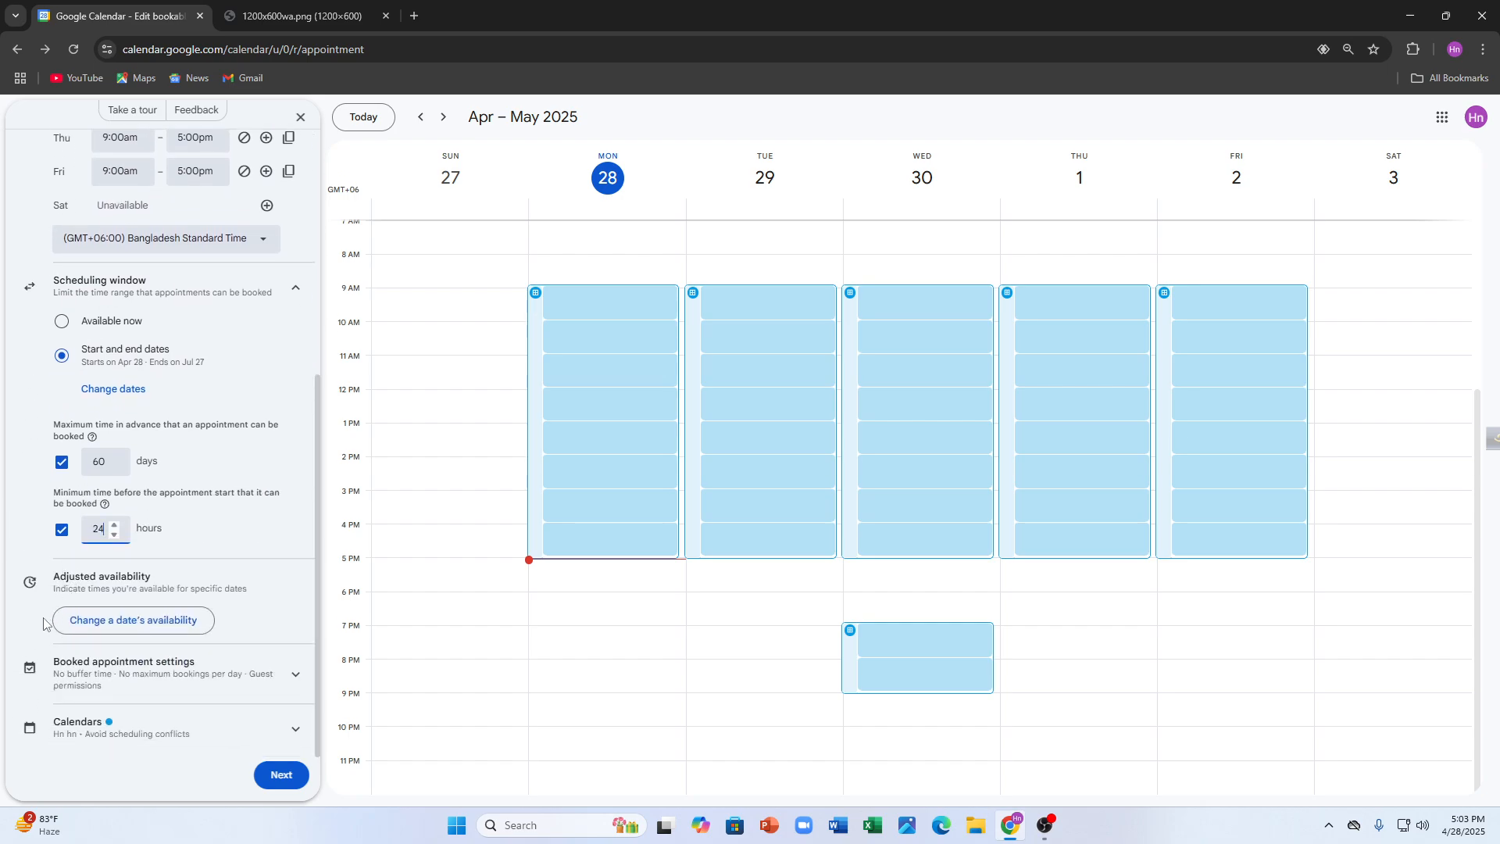
Step: Add an adjusted availability entry for Apr 30, 2025, and remove that entry again
click(91, 619)
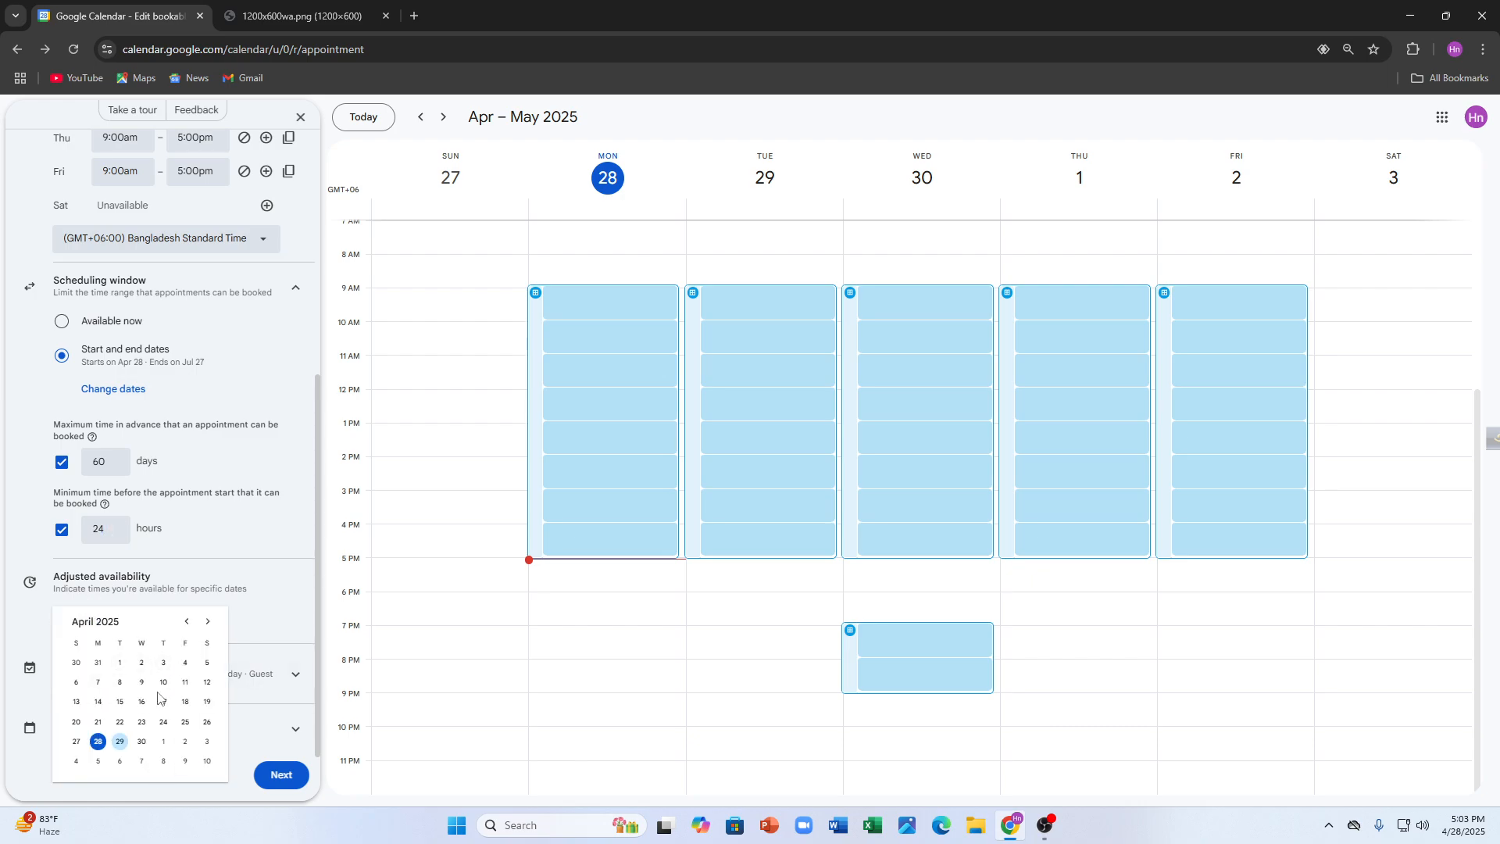
click(141, 742)
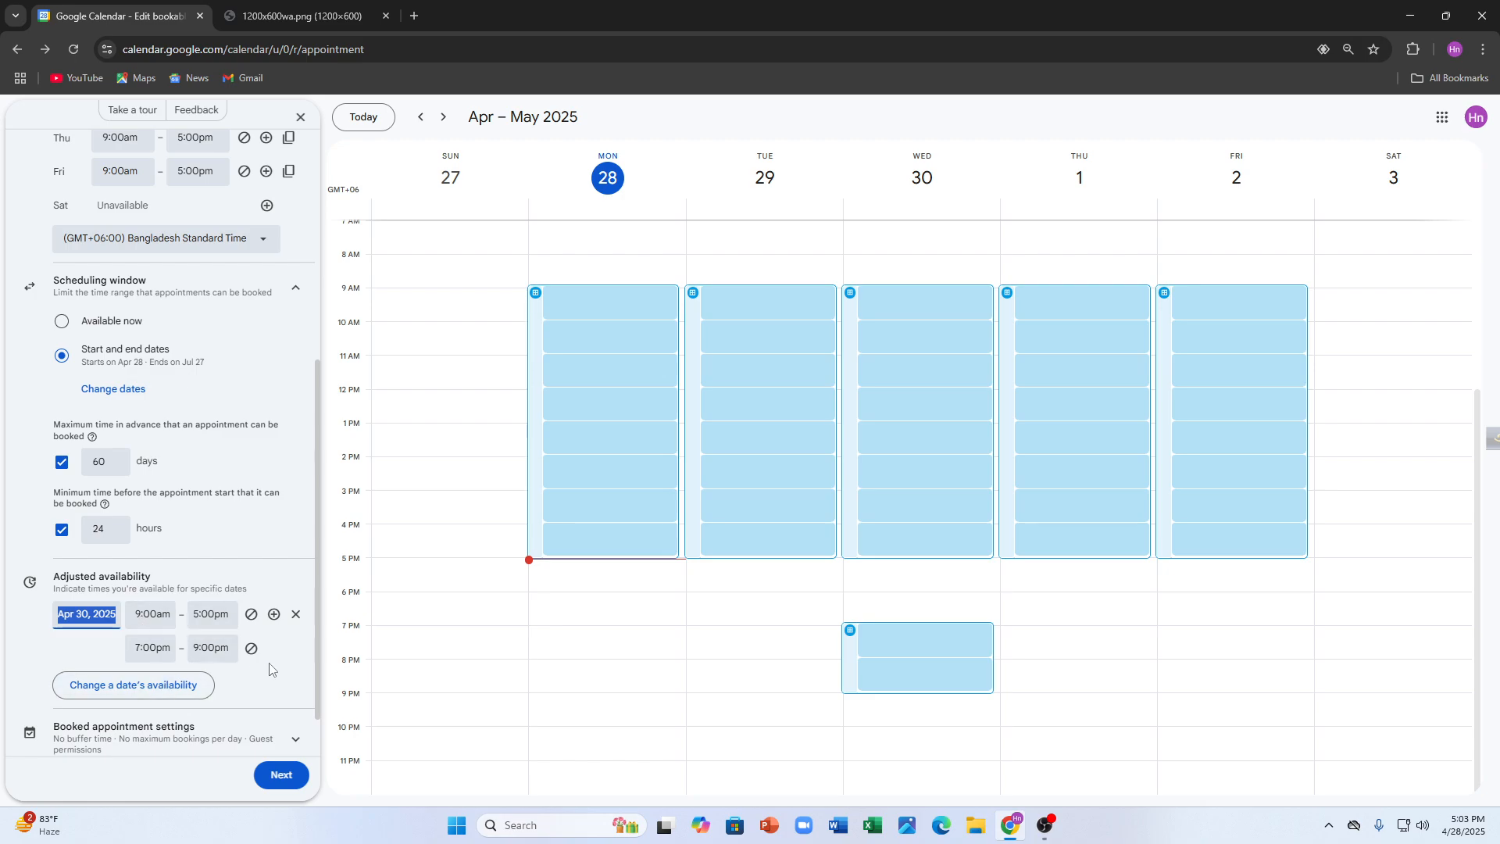
click(132, 685)
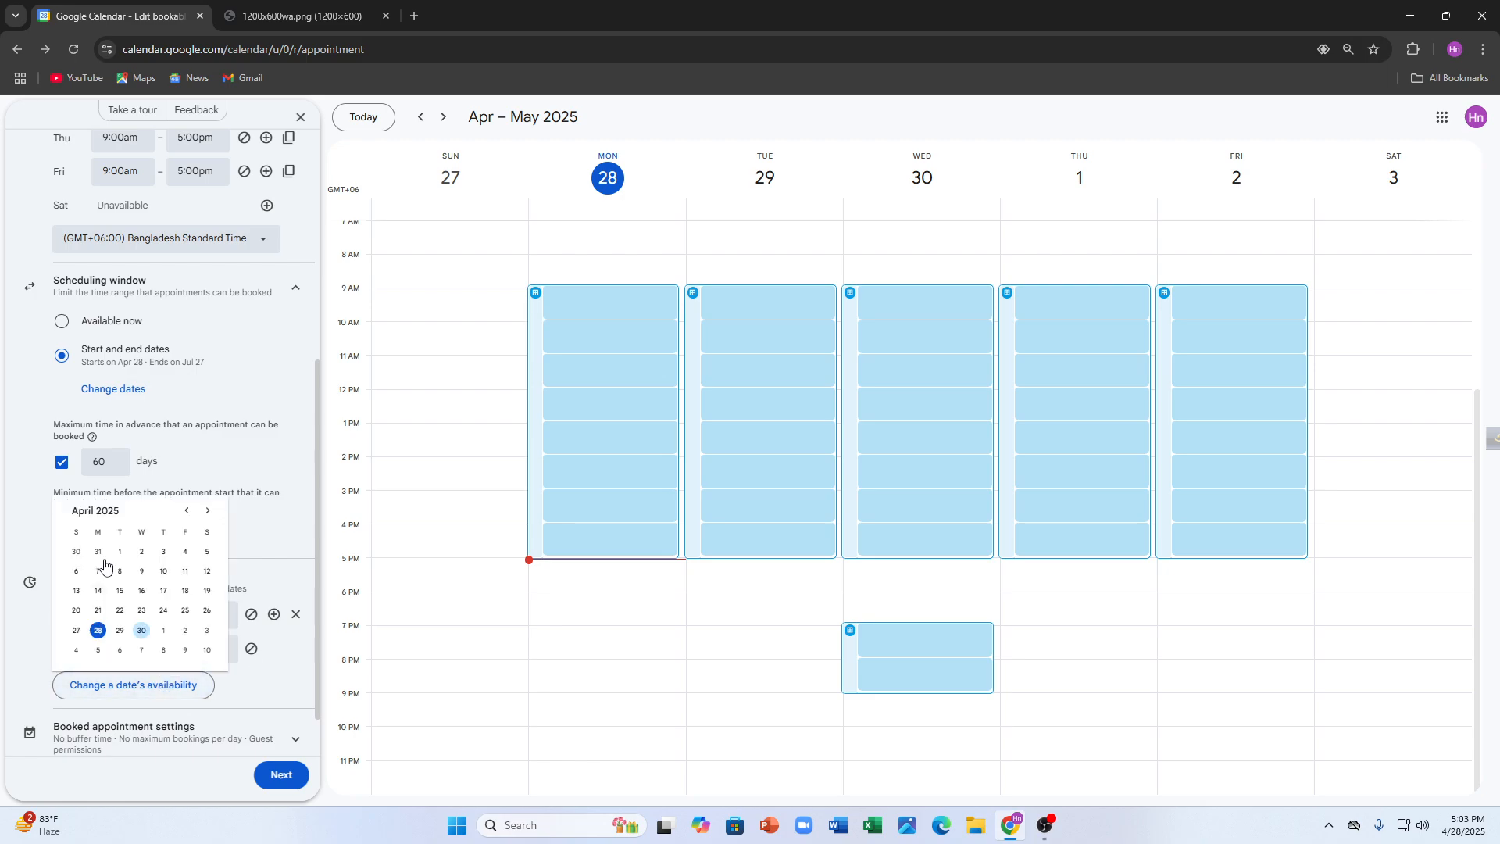
click(296, 614)
click(296, 614)
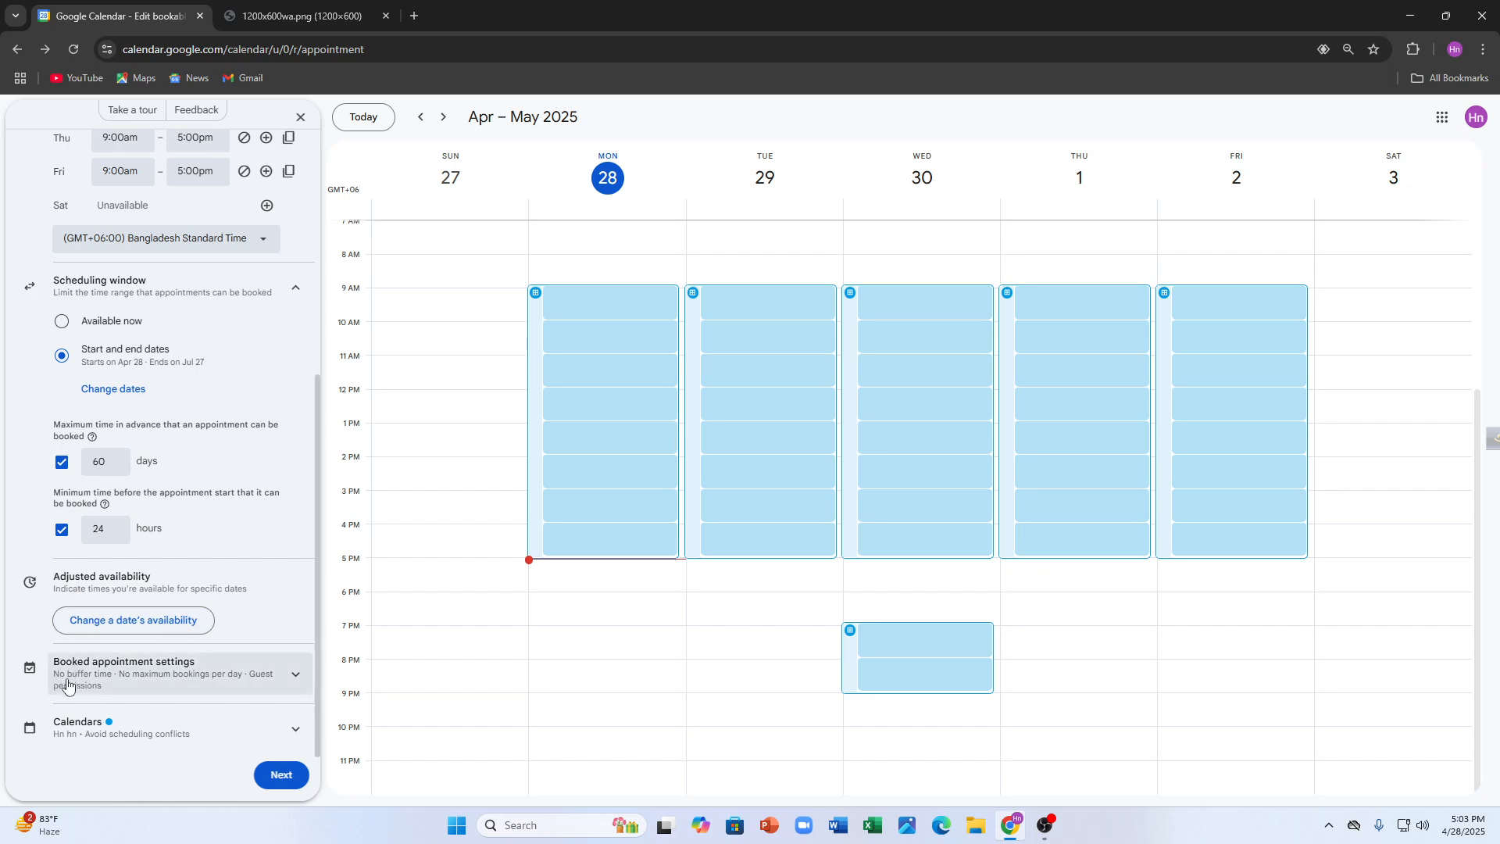
Step: Expand the booked appointment settings and try the 30-minute buffer time between slots, leaving it switched off
click(160, 676)
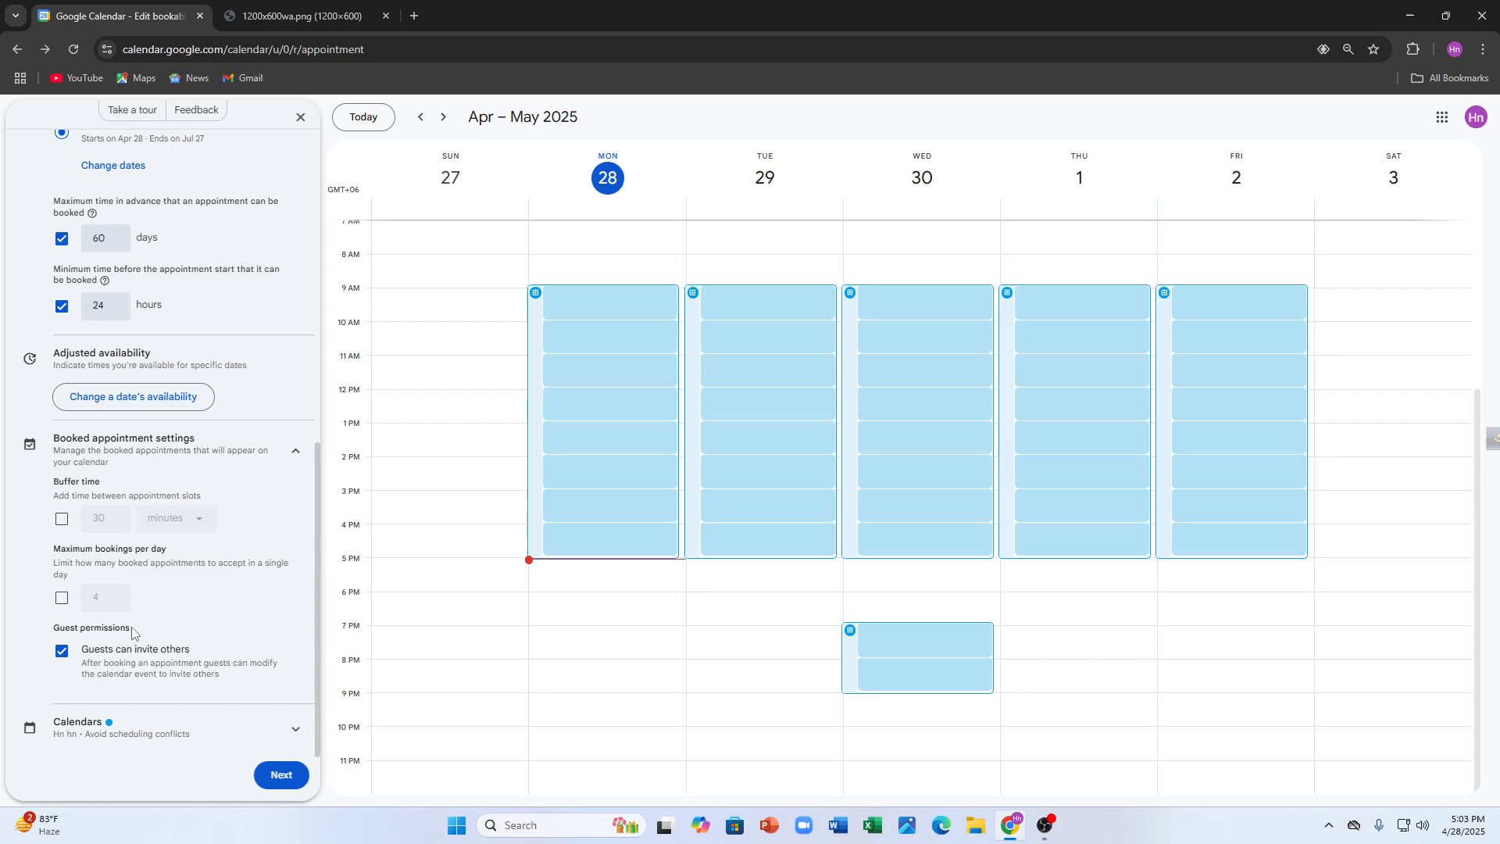
drag(49, 484, 109, 486)
click(62, 519)
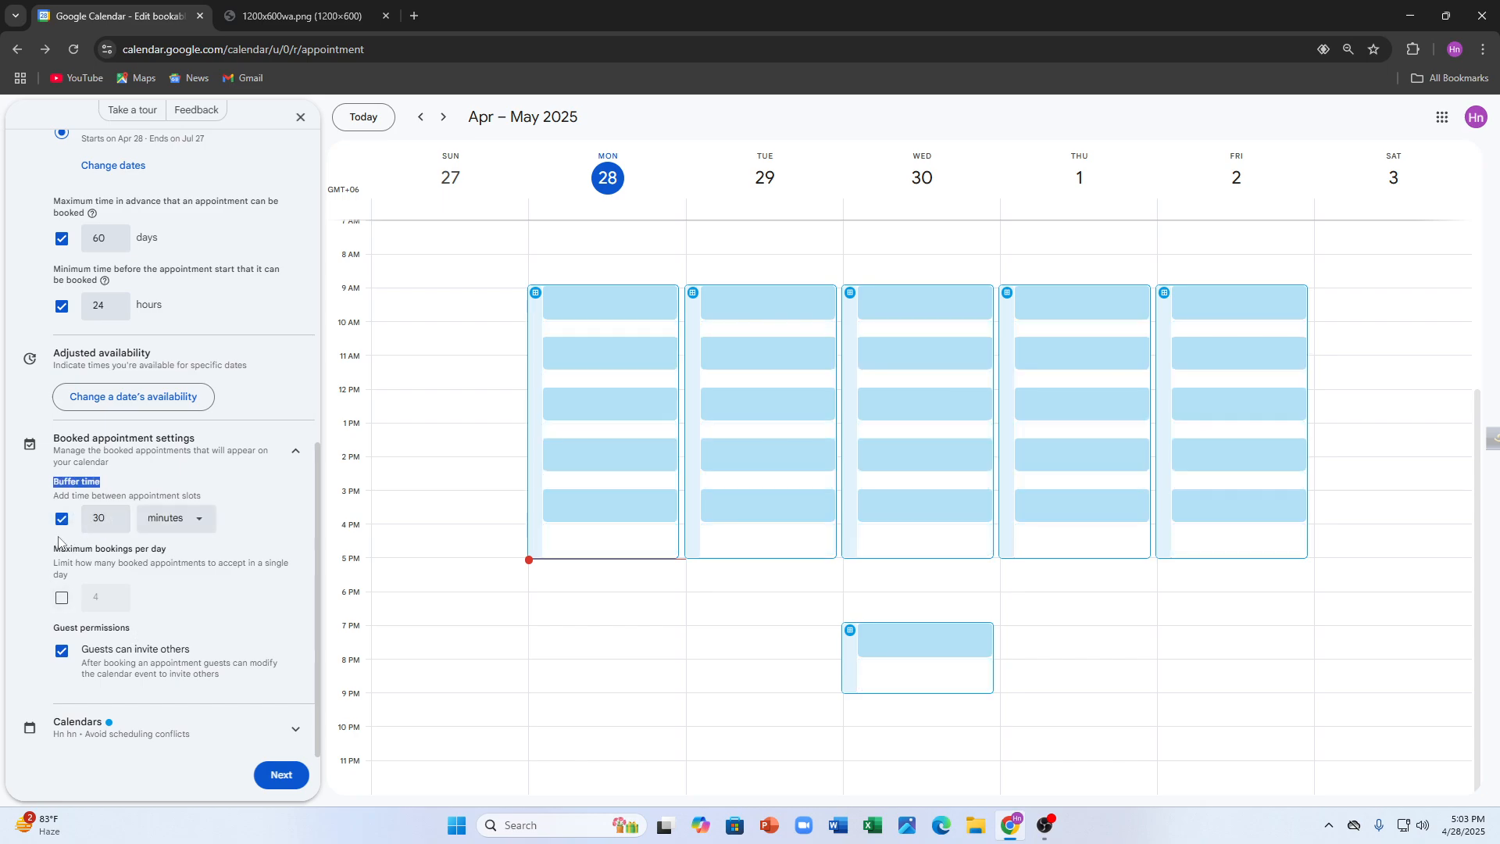
click(62, 520)
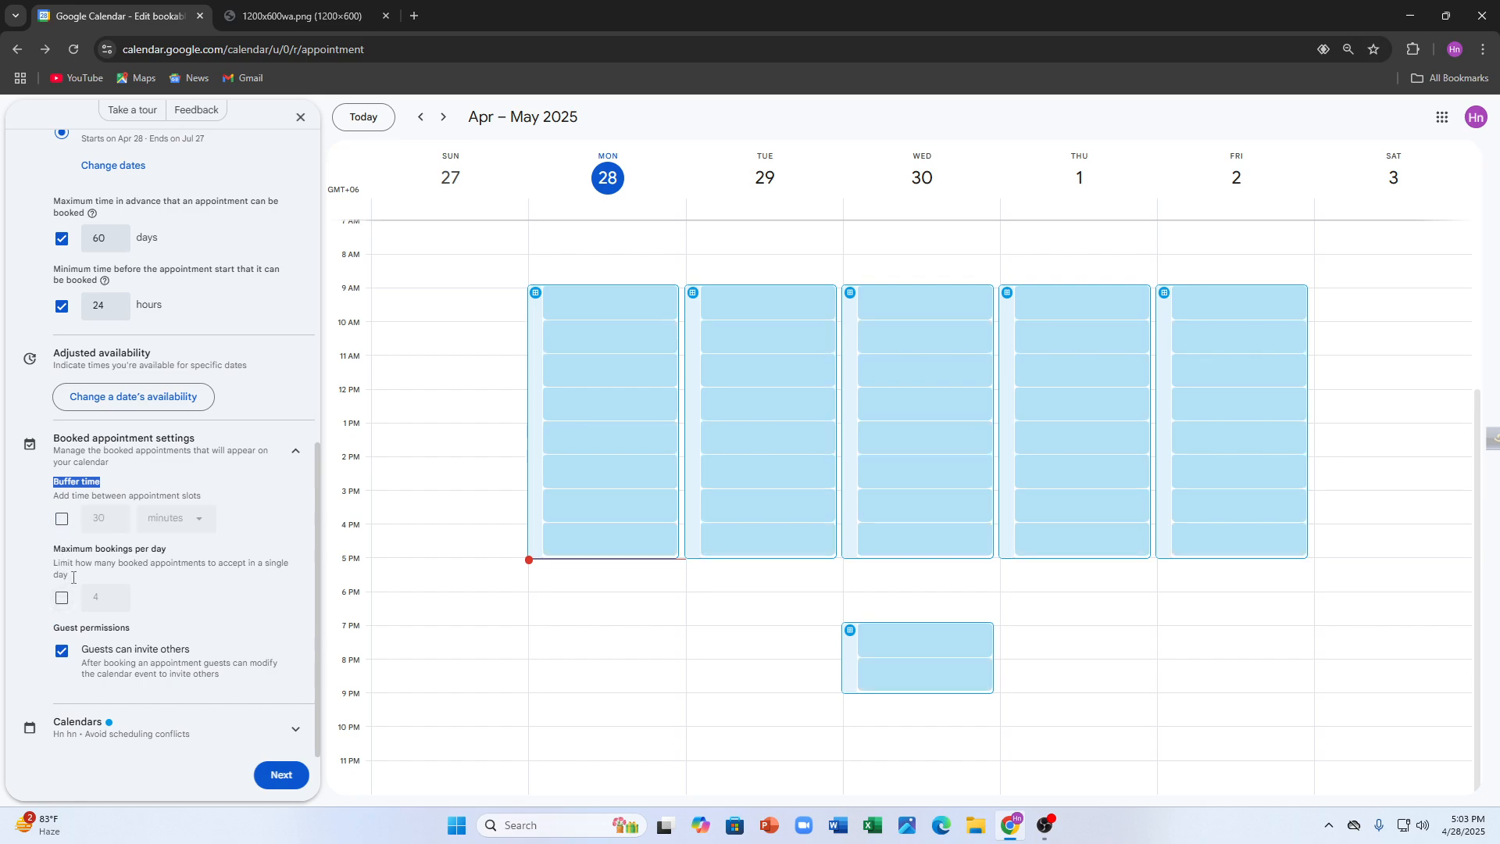
Step: Limit the maximum bookings accepted per day to 4
drag(51, 548, 164, 548)
click(186, 557)
click(62, 600)
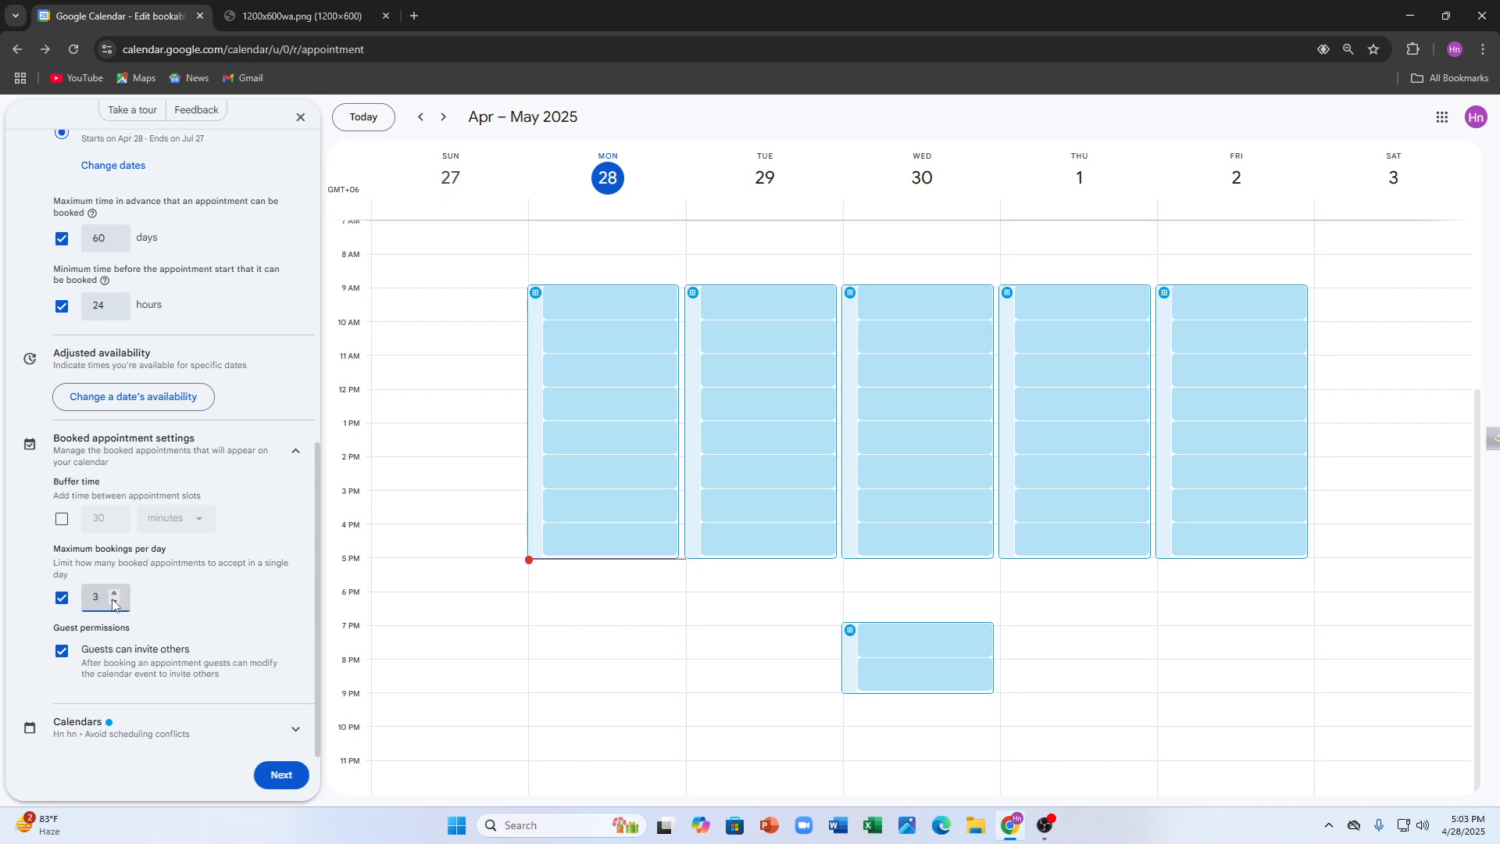
click(114, 594)
click(188, 611)
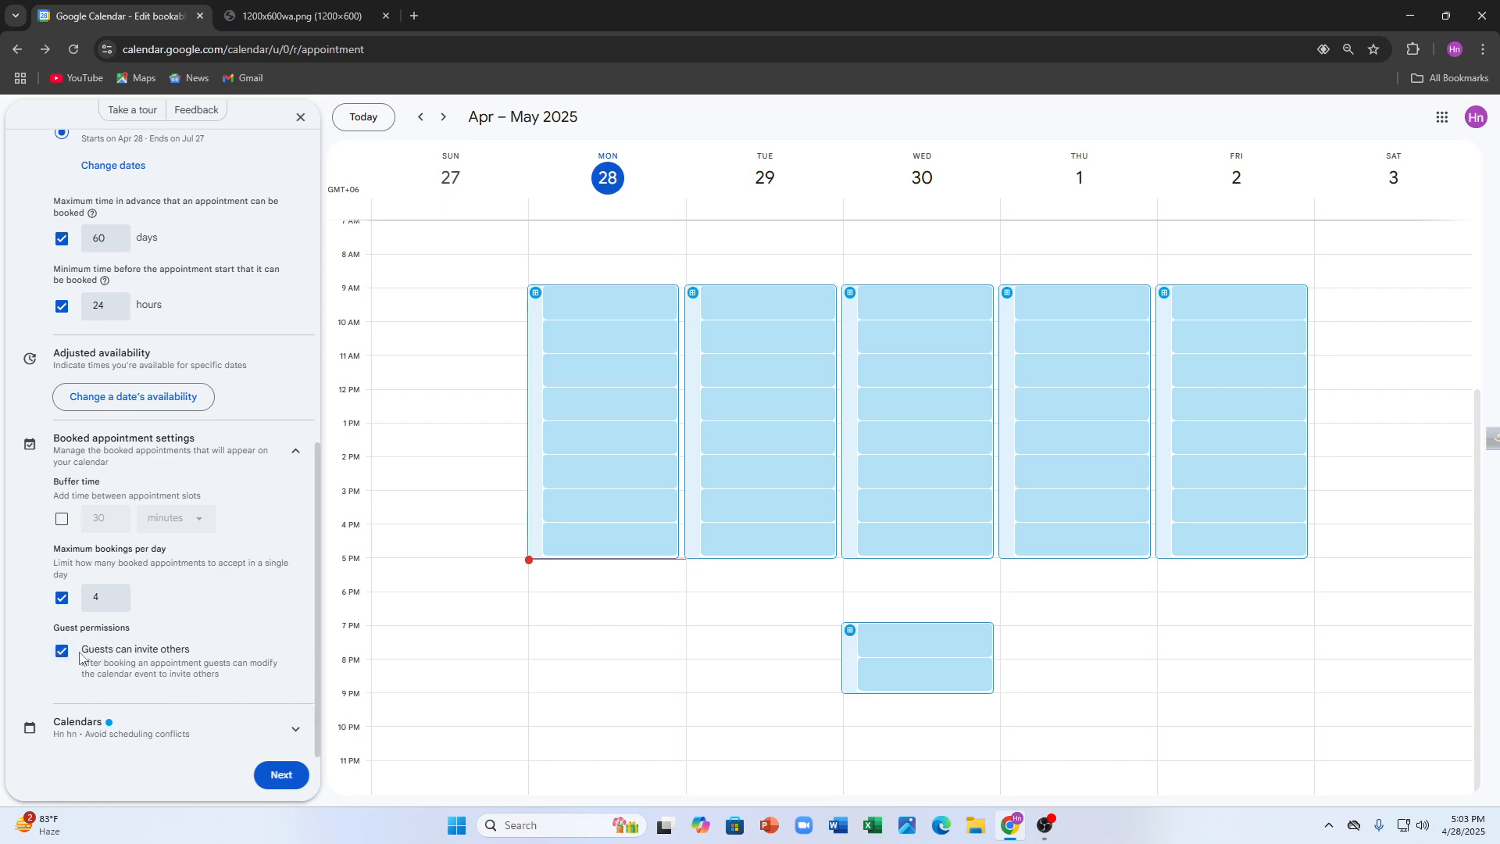
Step: Expand the calendar settings of the schedule and change its color to the lighter green
click(90, 729)
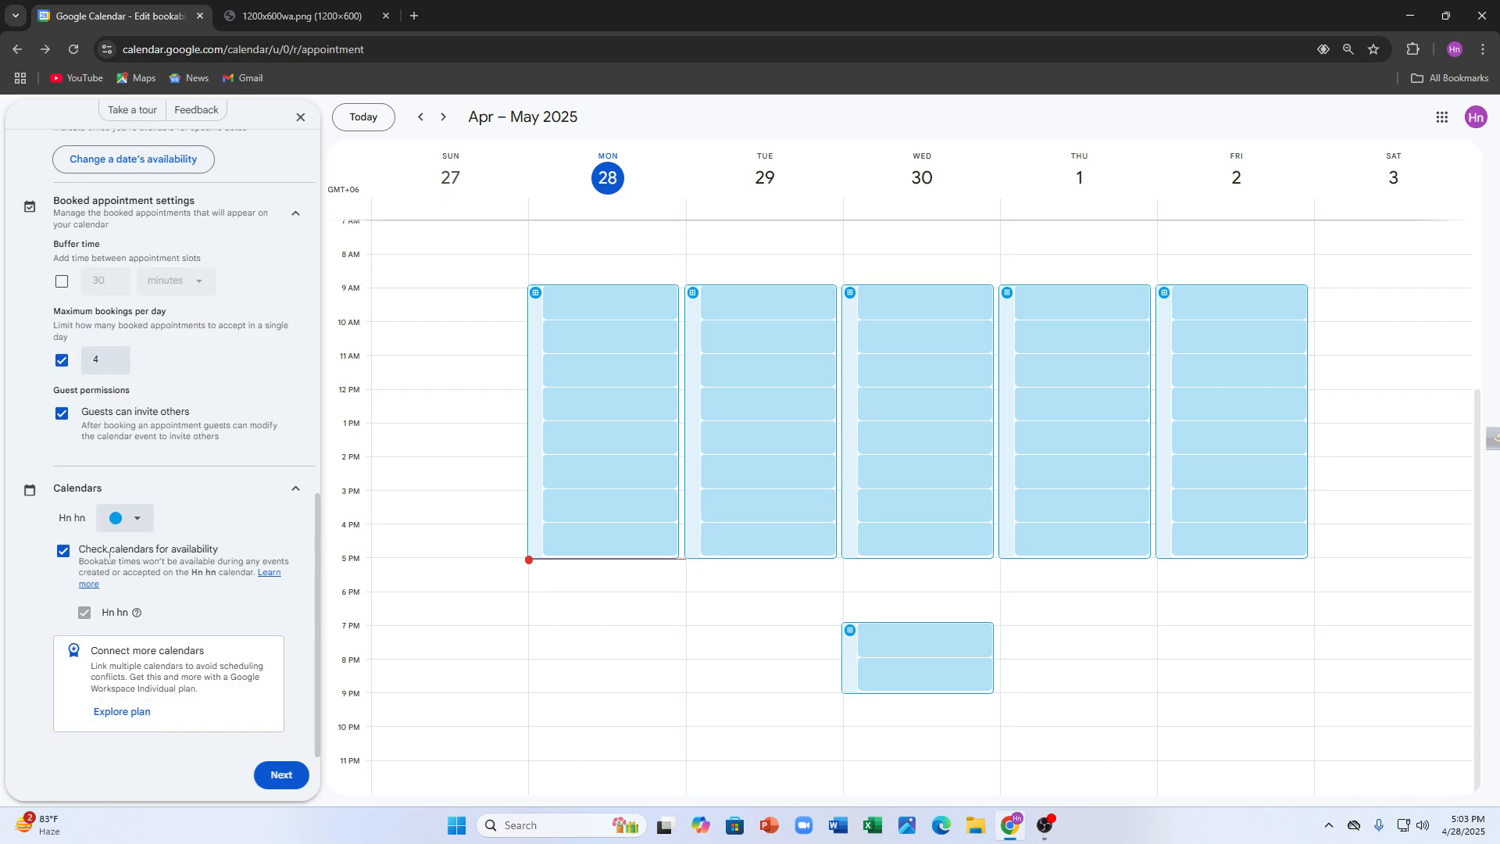
click(138, 518)
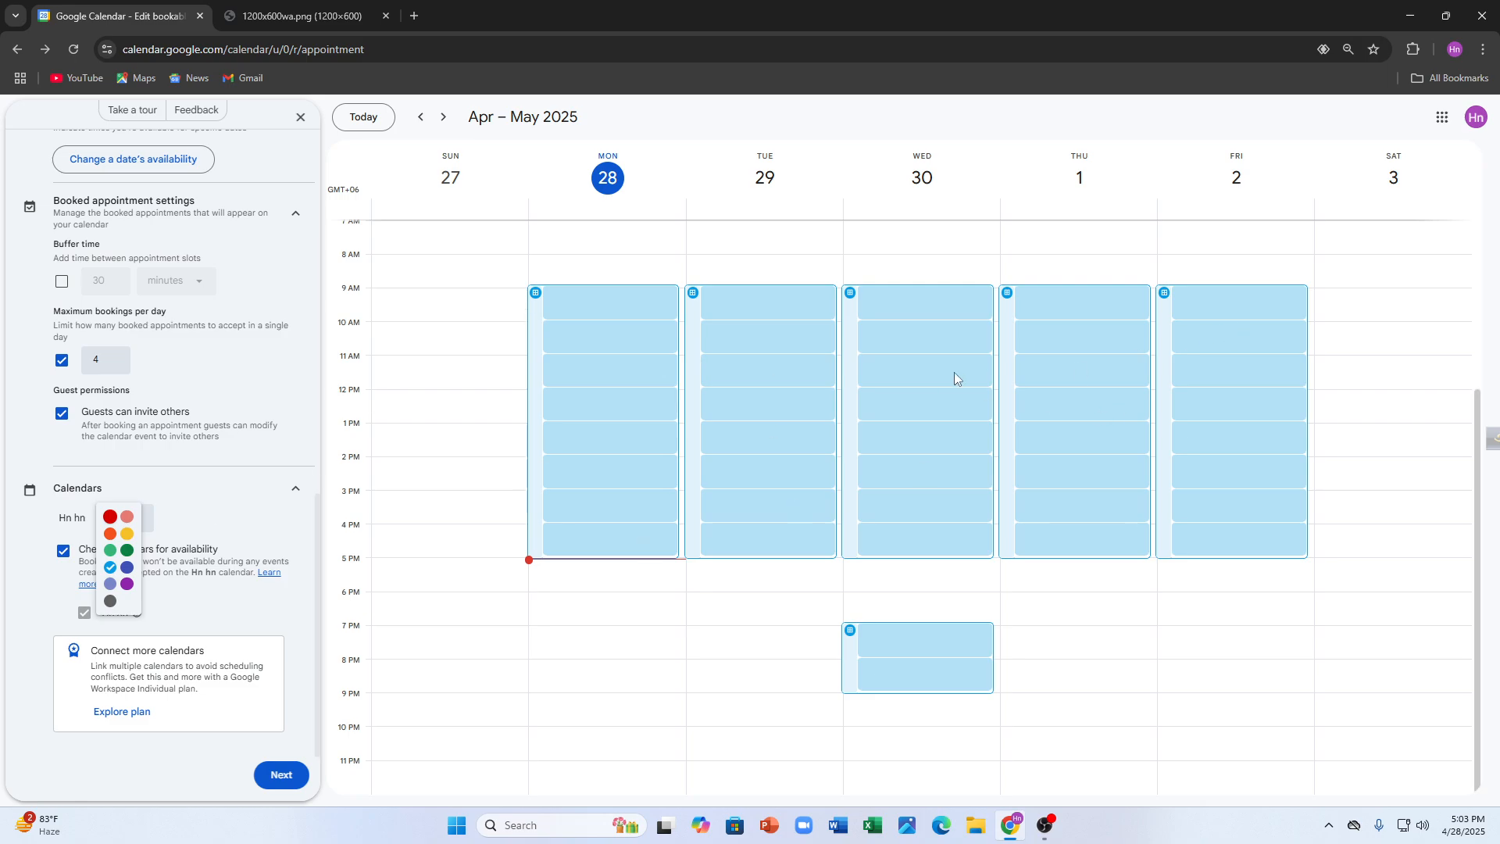
click(111, 550)
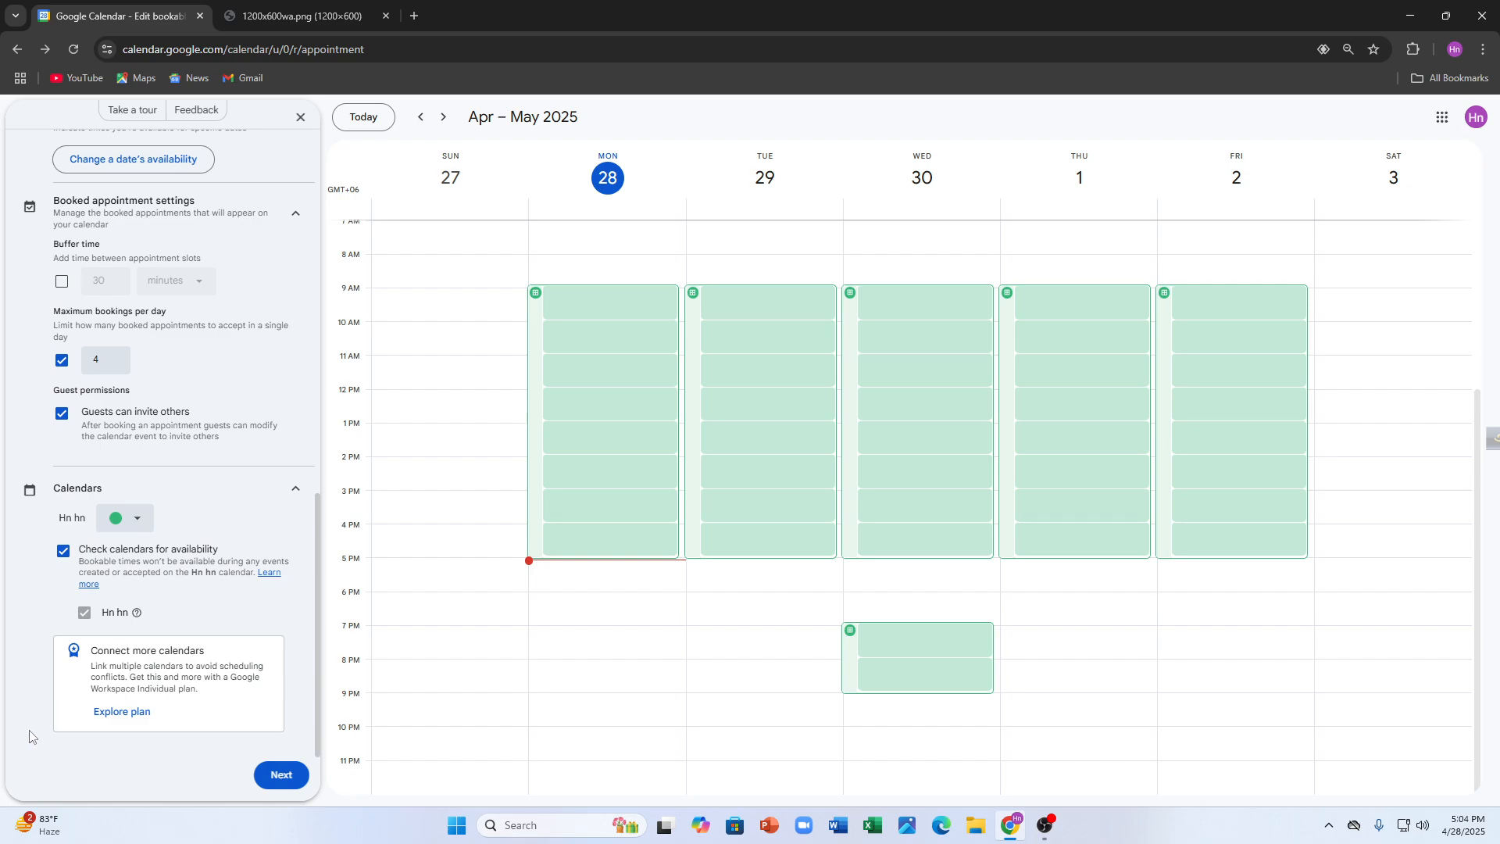
Step: Save the Consultation appointment schedule with its default booking page options and close its summary card
click(266, 778)
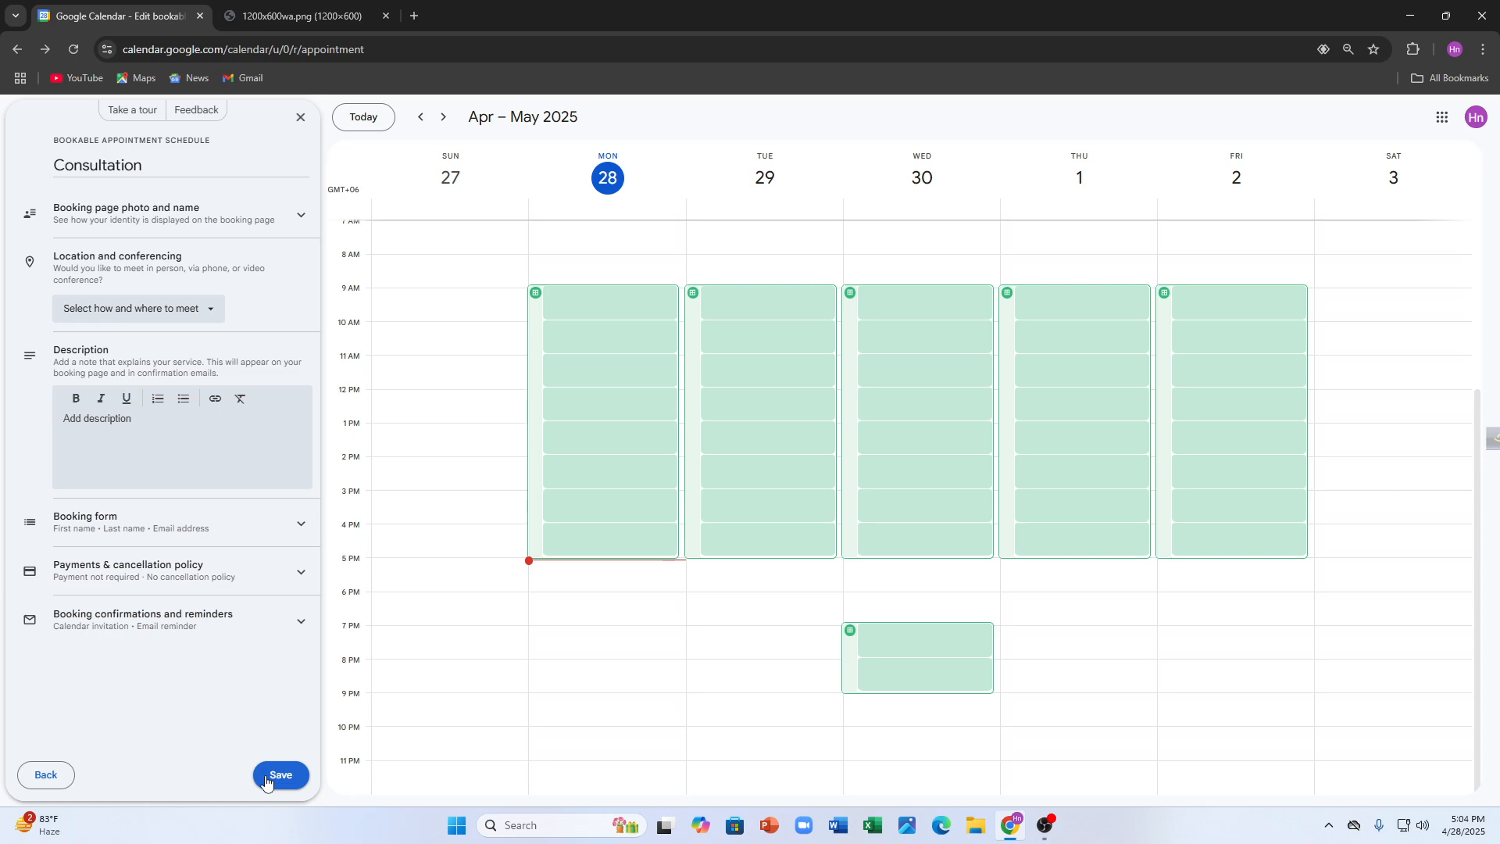
click(279, 775)
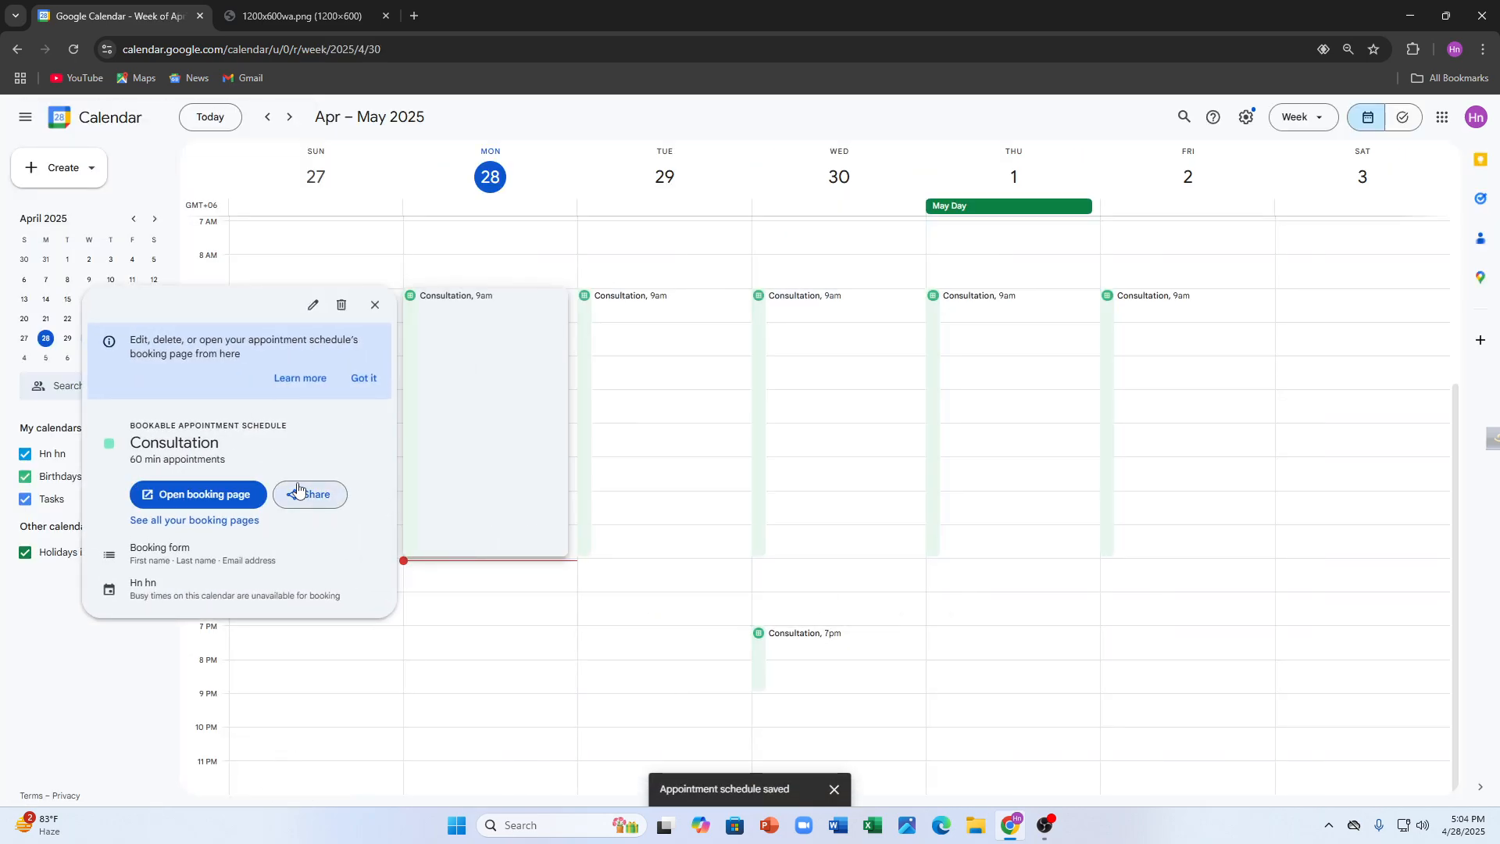
click(375, 305)
Step: Create and save an event titled "gvbdtgbtfg" on Apr 30, 2025 from 10:30am to 11:30am, and agree to continue with the notification request
click(668, 321)
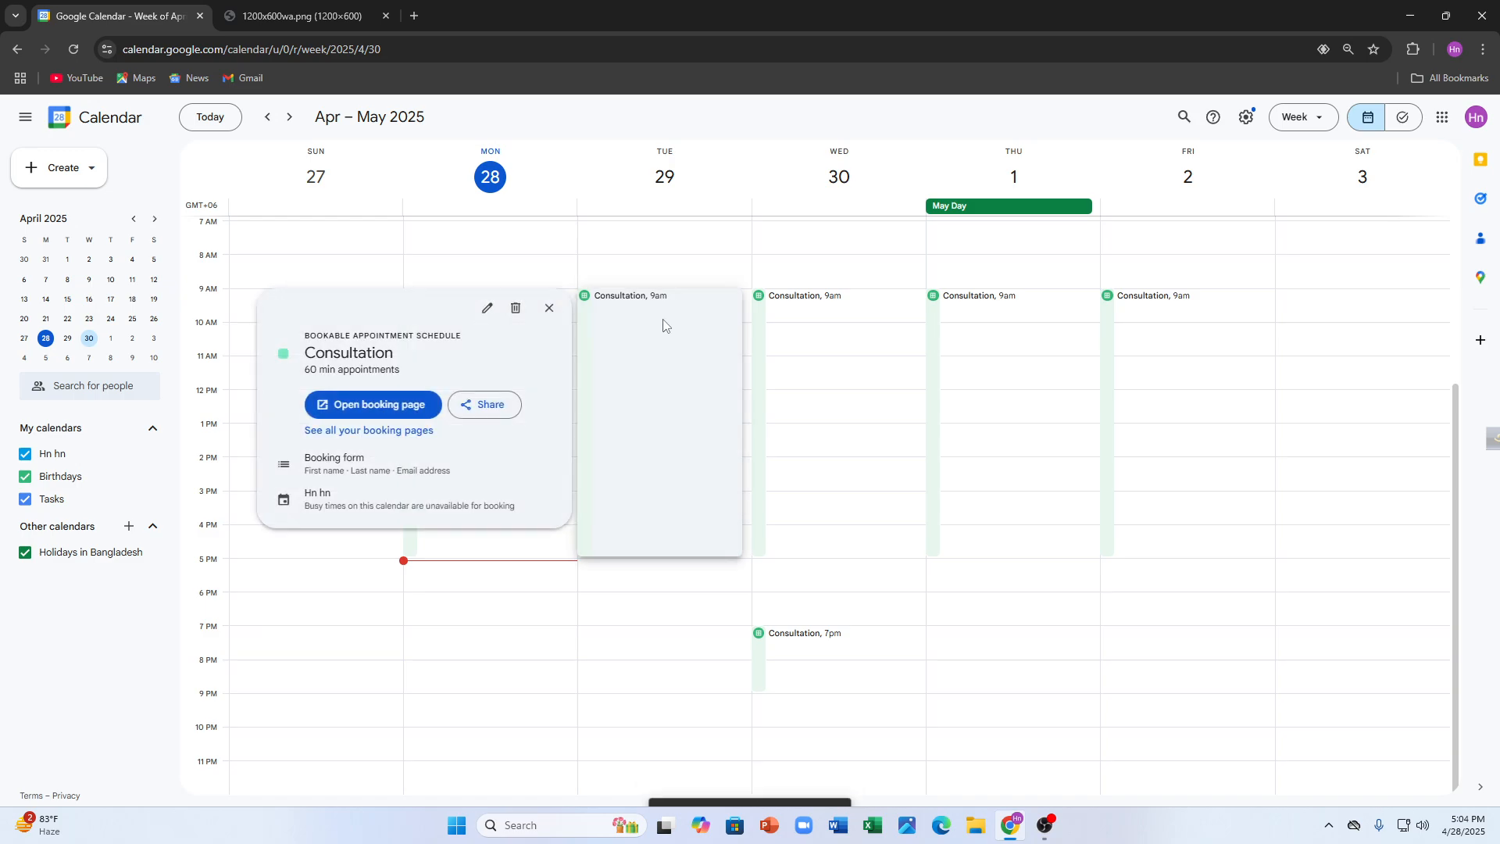
click(786, 349)
click(785, 349)
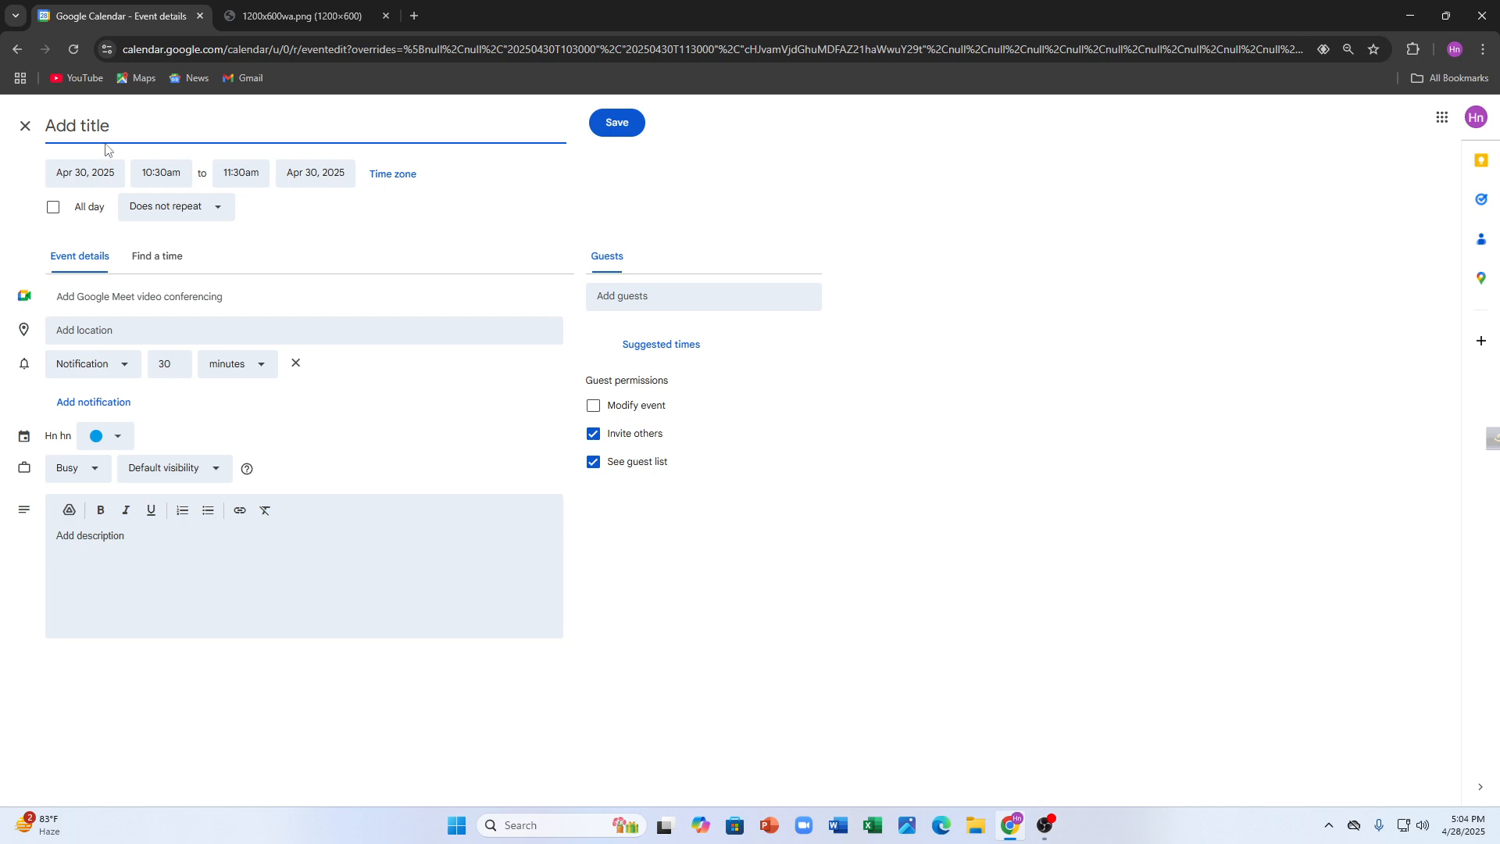
text(gvbdtgbtfg)
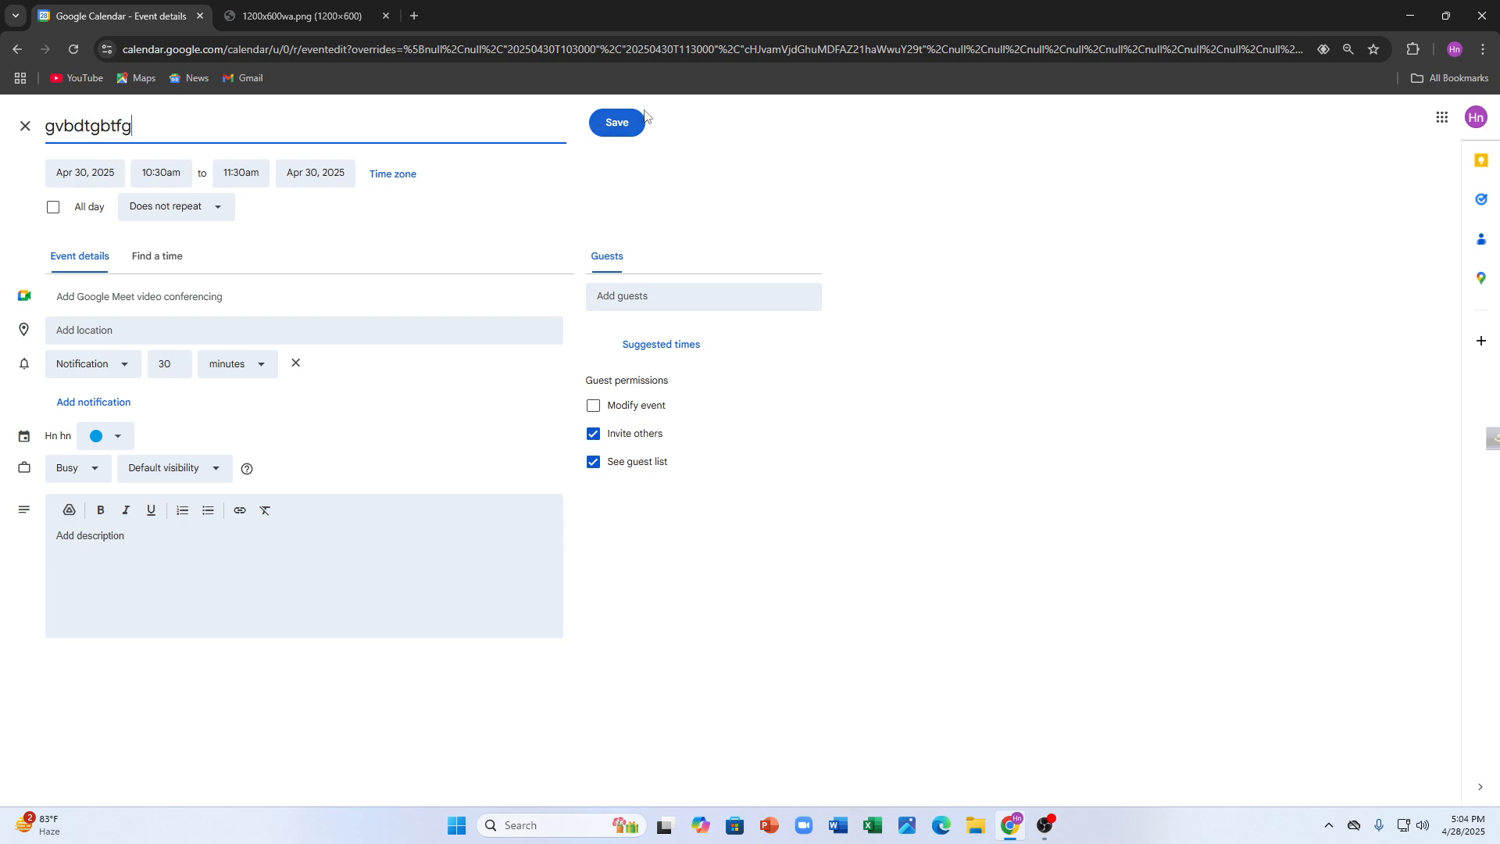
click(618, 121)
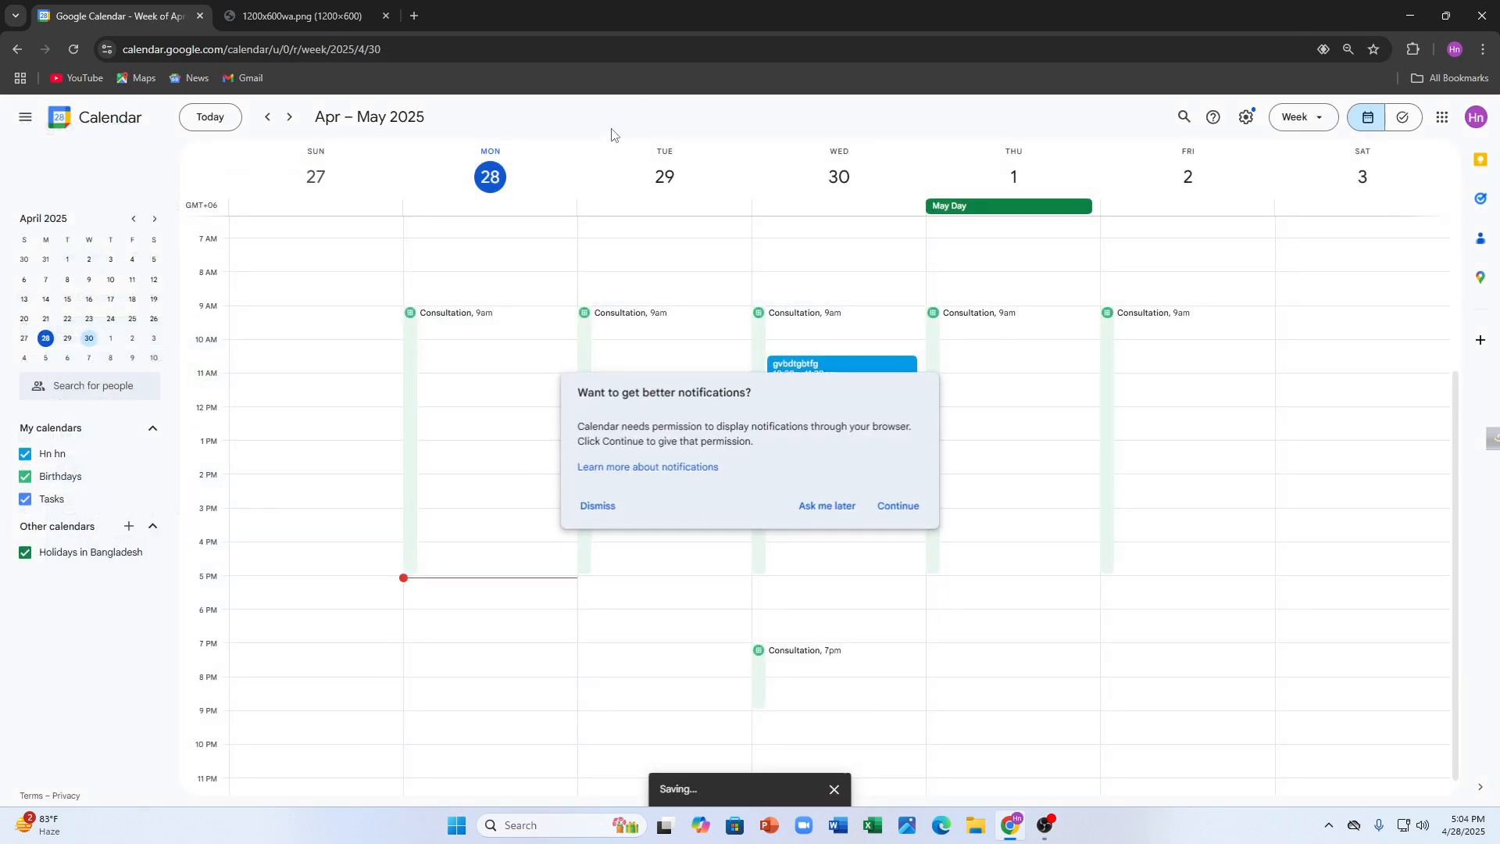
click(881, 508)
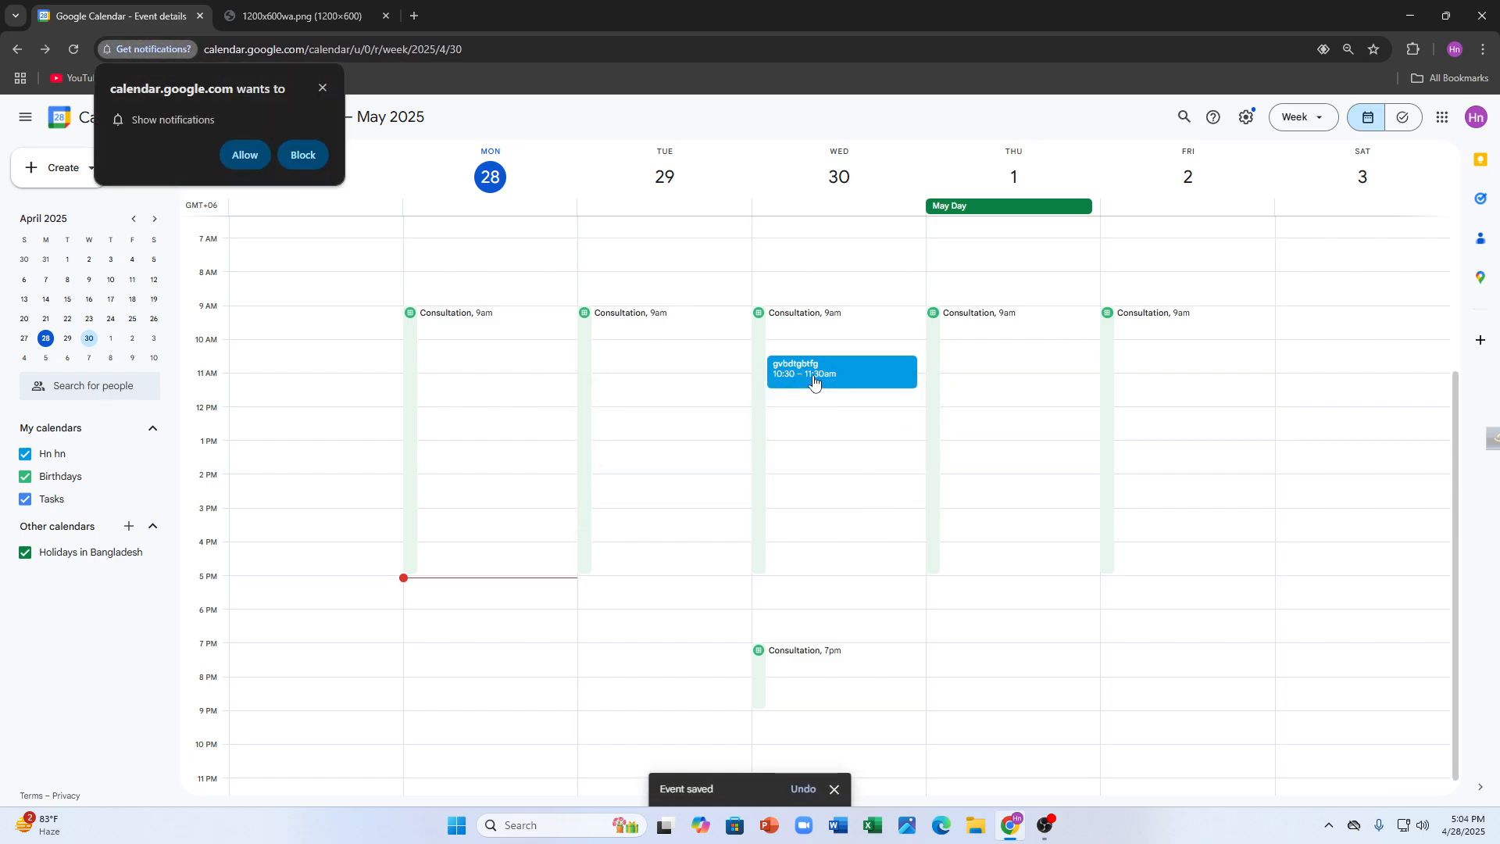
Step: Save an untitled task for Apr 28, 2025 at 10:00am in My Tasks with the description "cnjdfhvxcnbv mnvnfmncvv"
click(445, 346)
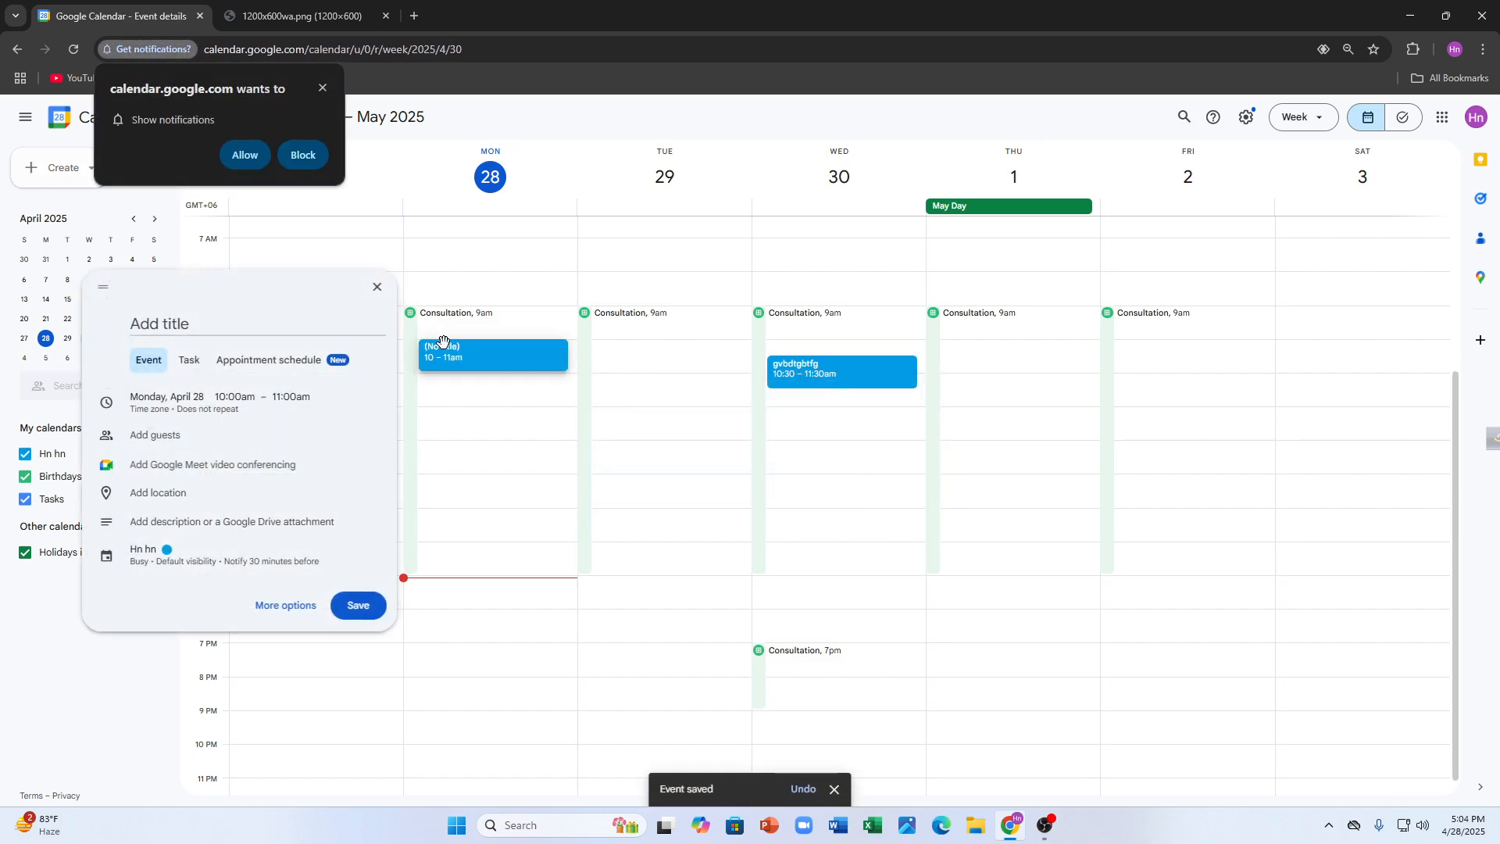
click(246, 318)
click(190, 358)
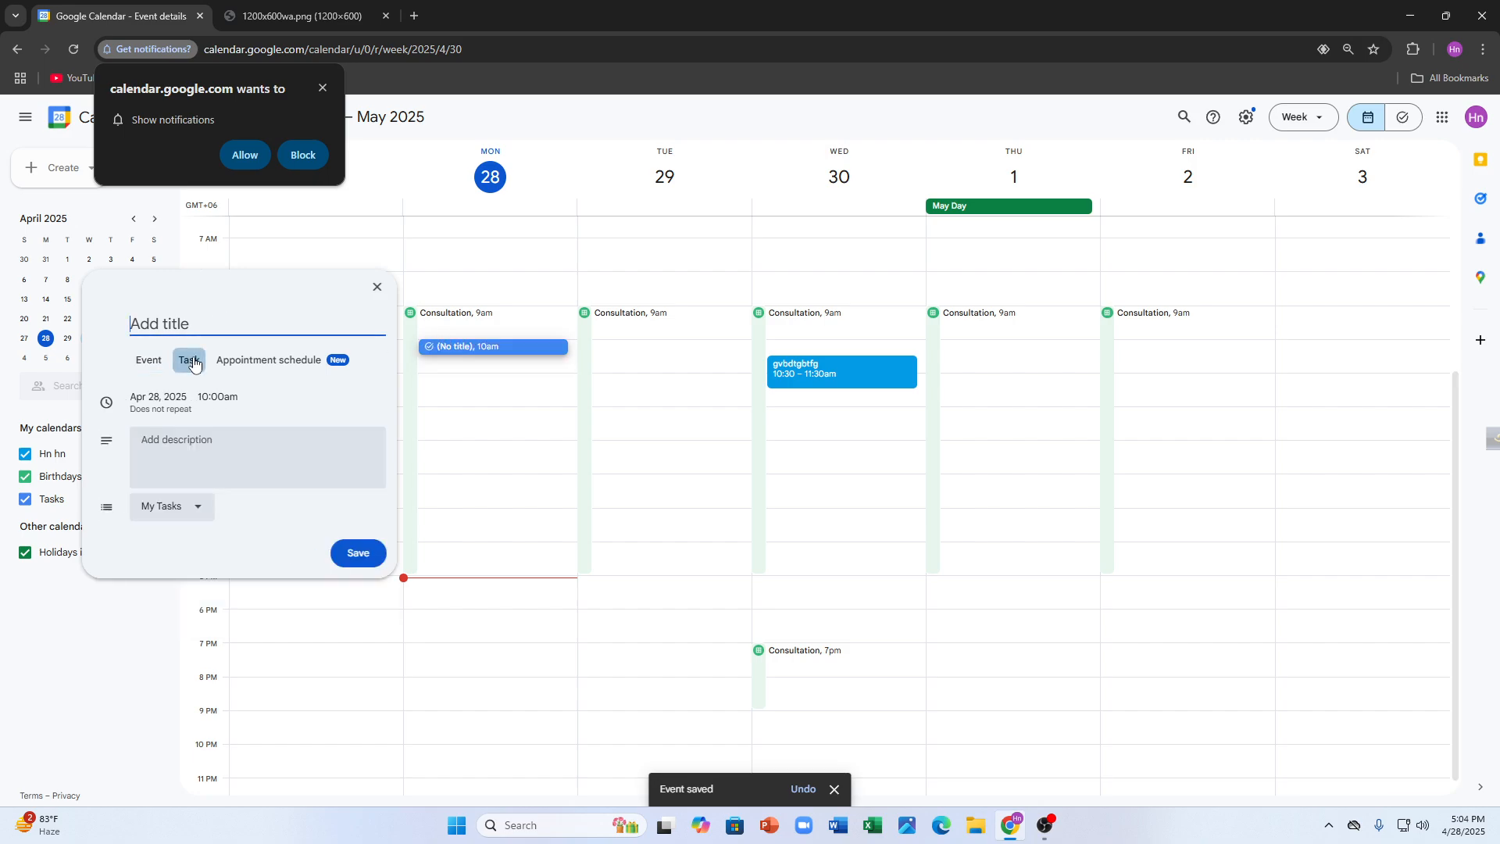
click(180, 454)
text(cnjdfhvxcnbv mnvnfmncvv)
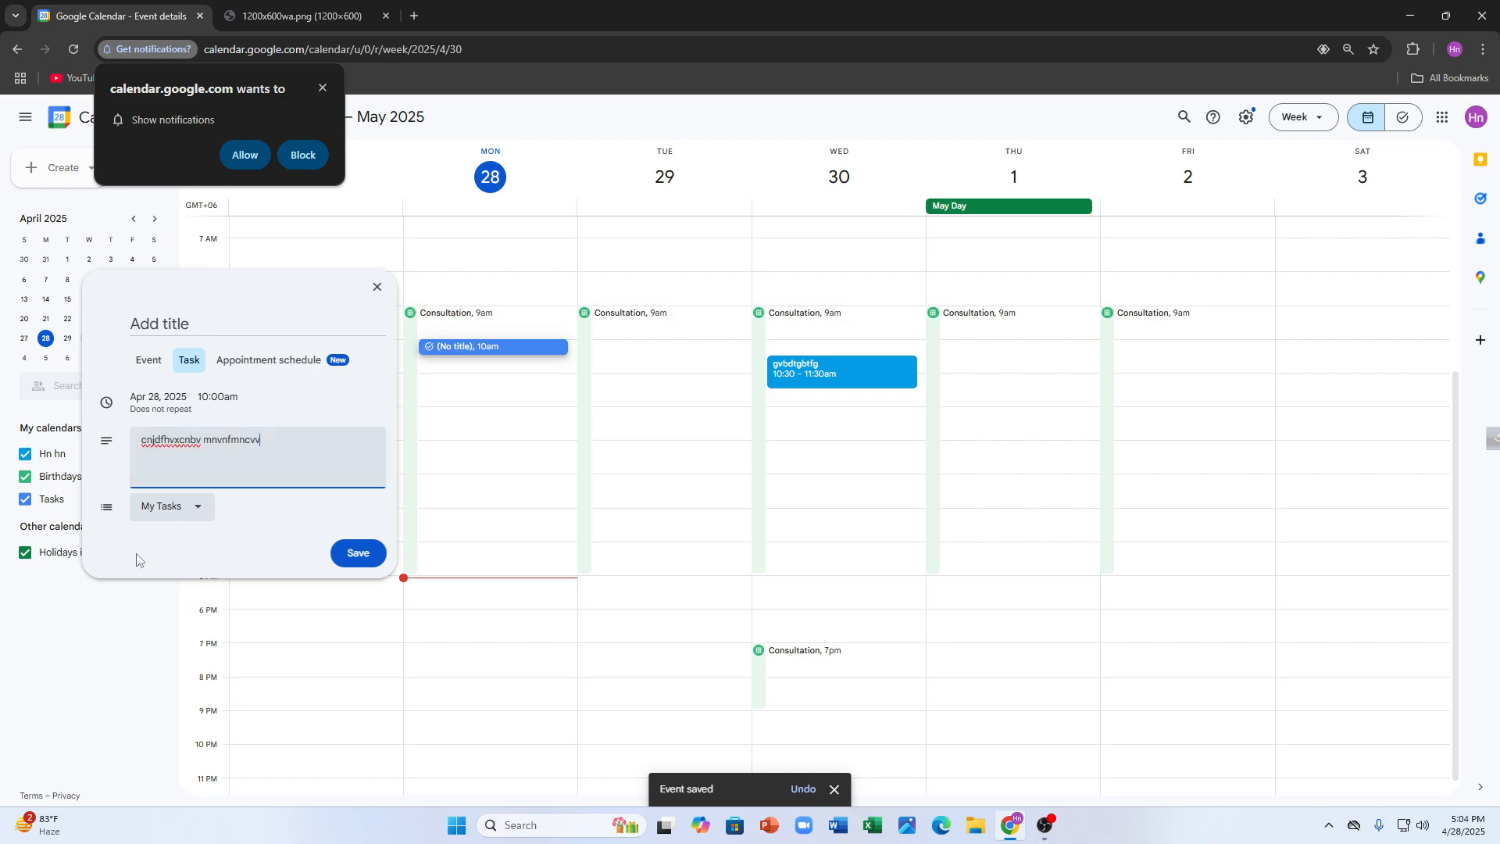
click(168, 506)
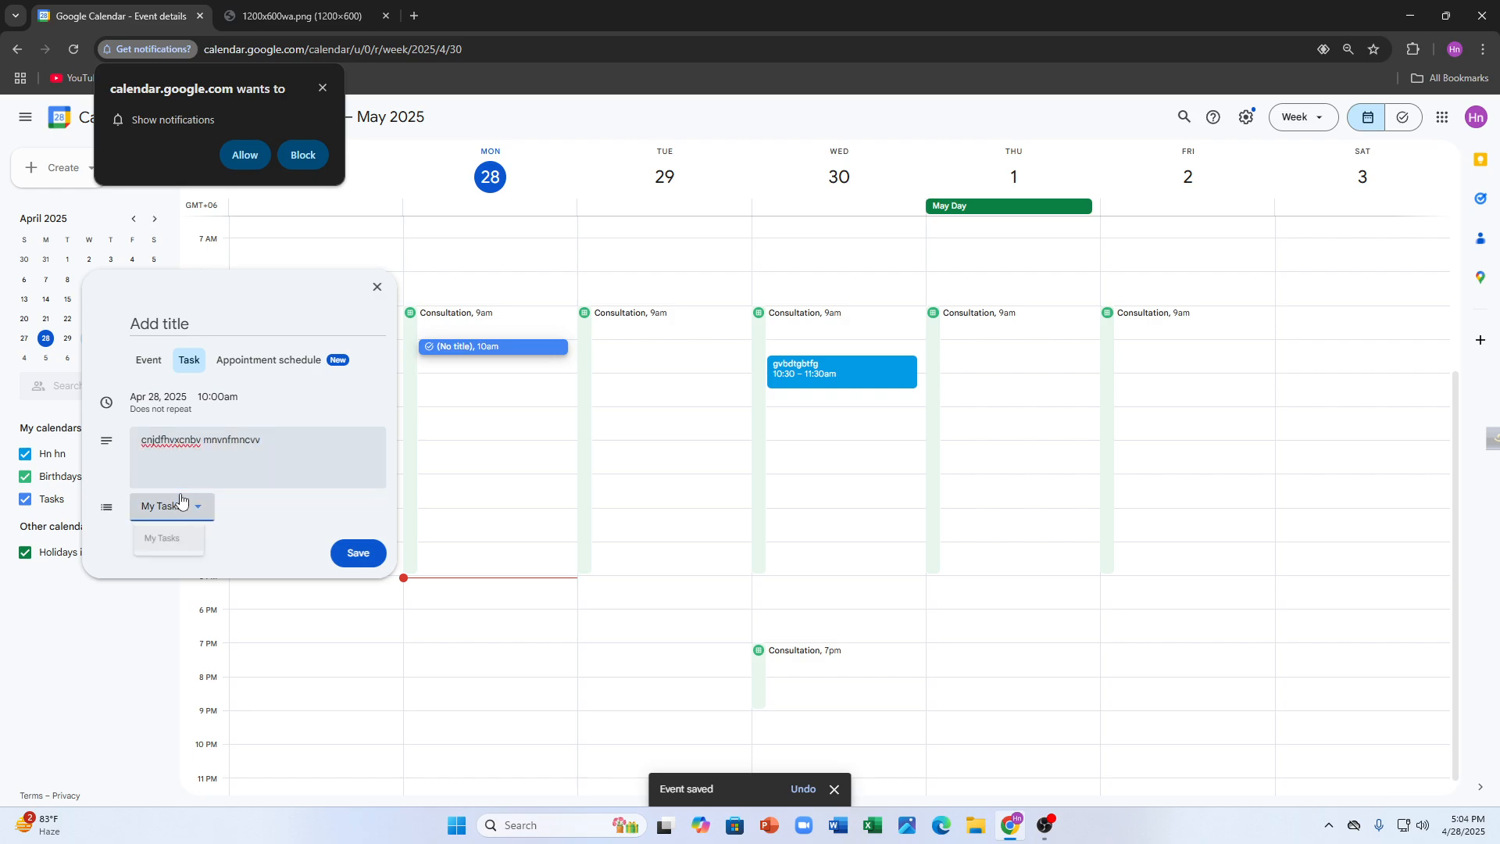
click(173, 543)
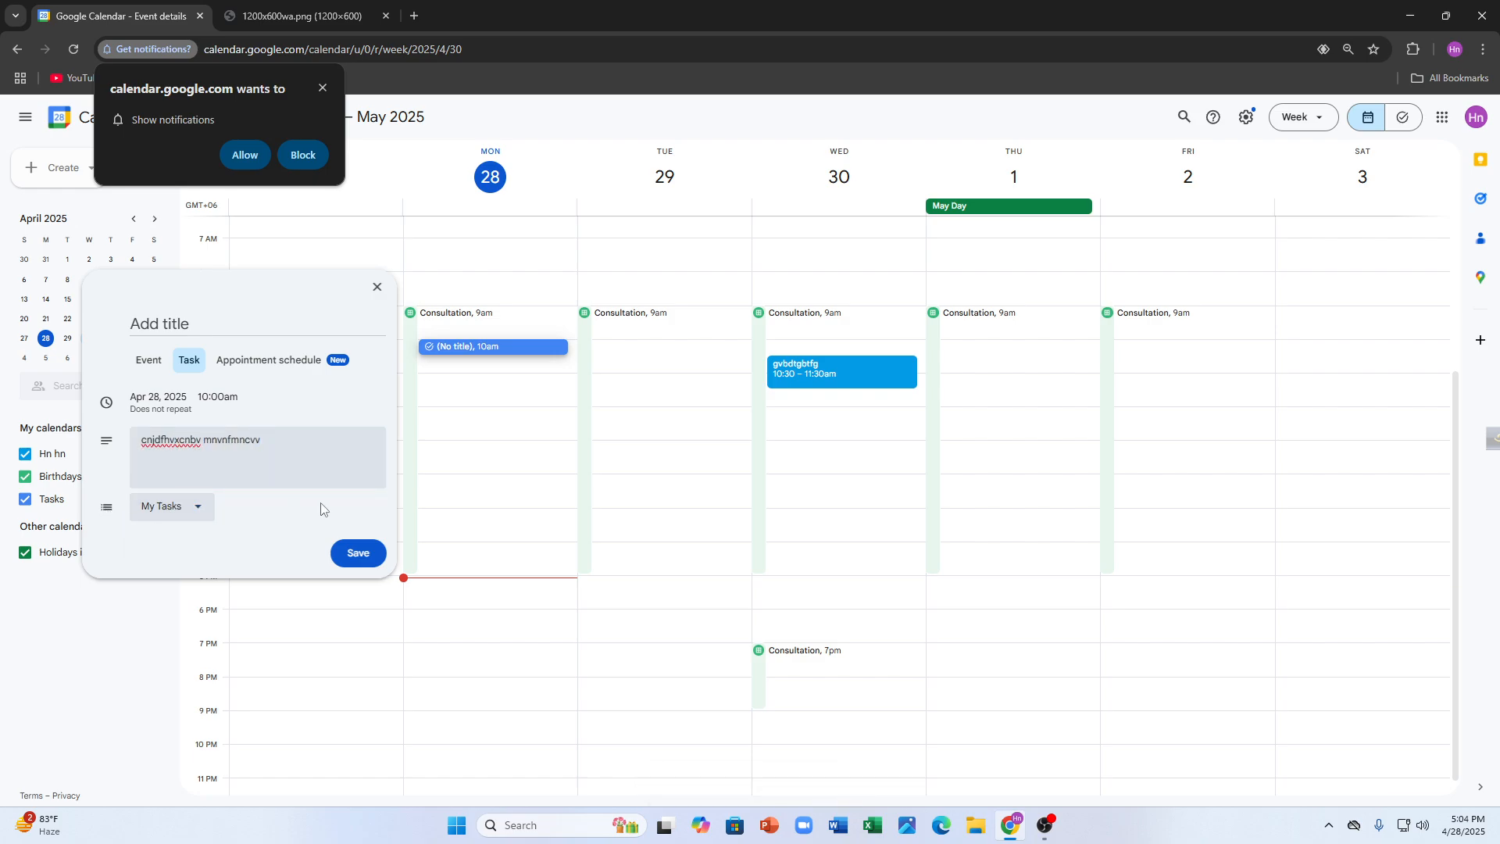
click(357, 551)
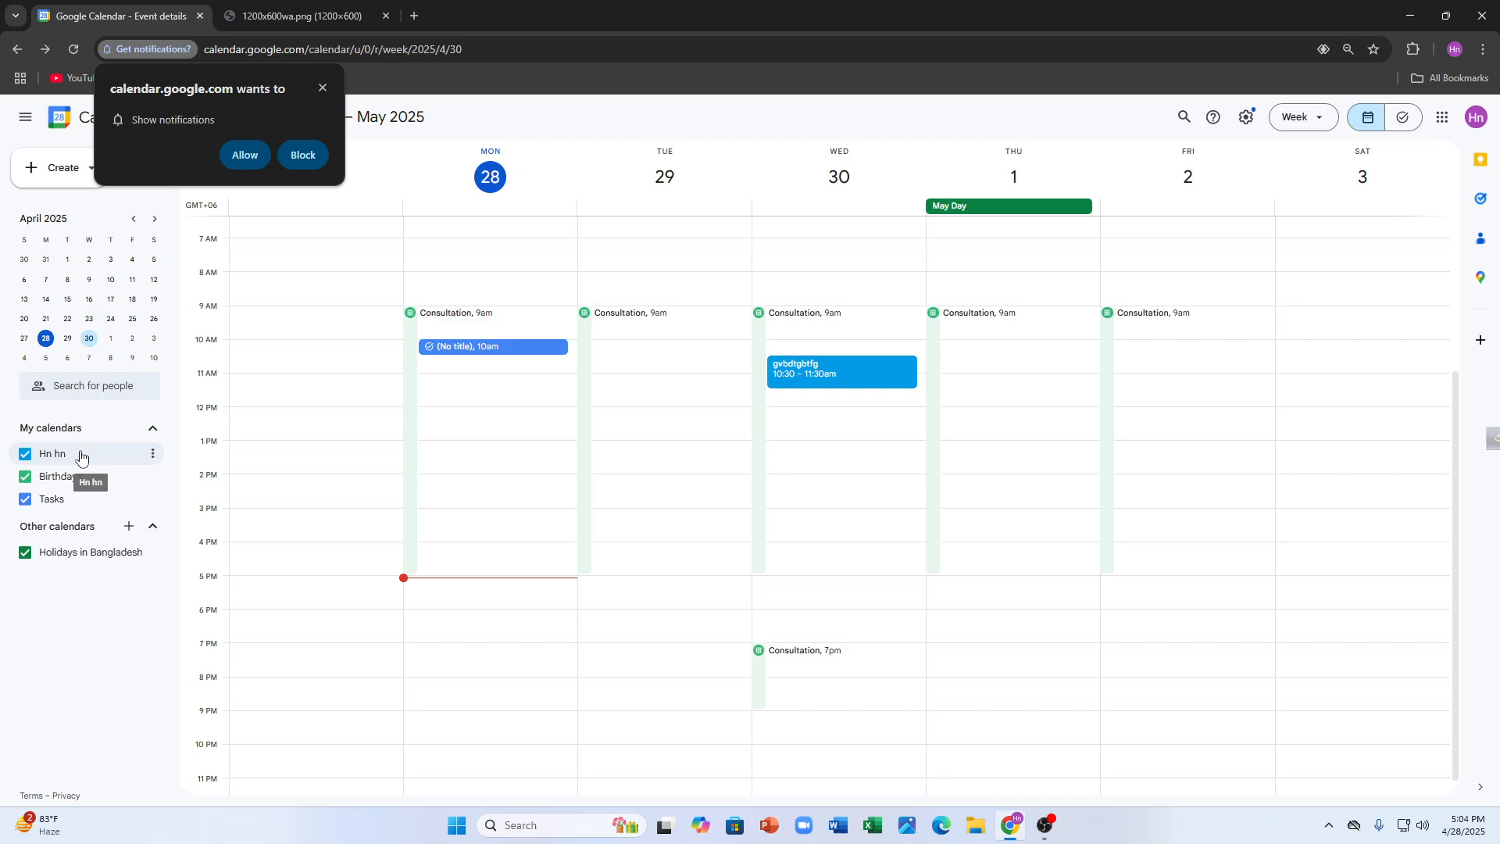
Step: Start an event on Apr 29, 2025, view its Find a time schedule and make it all day
click(589, 384)
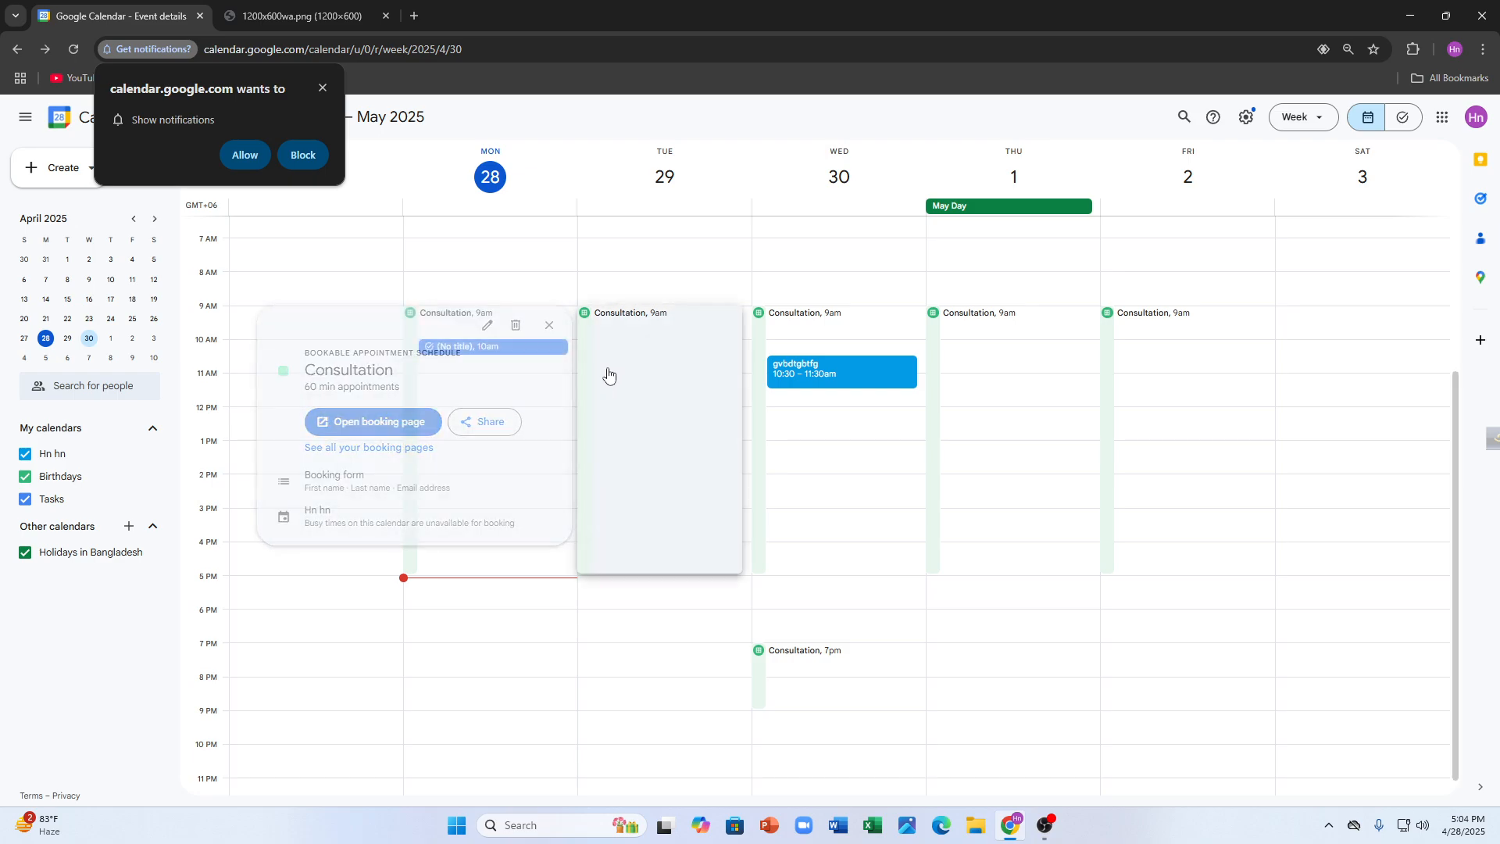
double_click(609, 368)
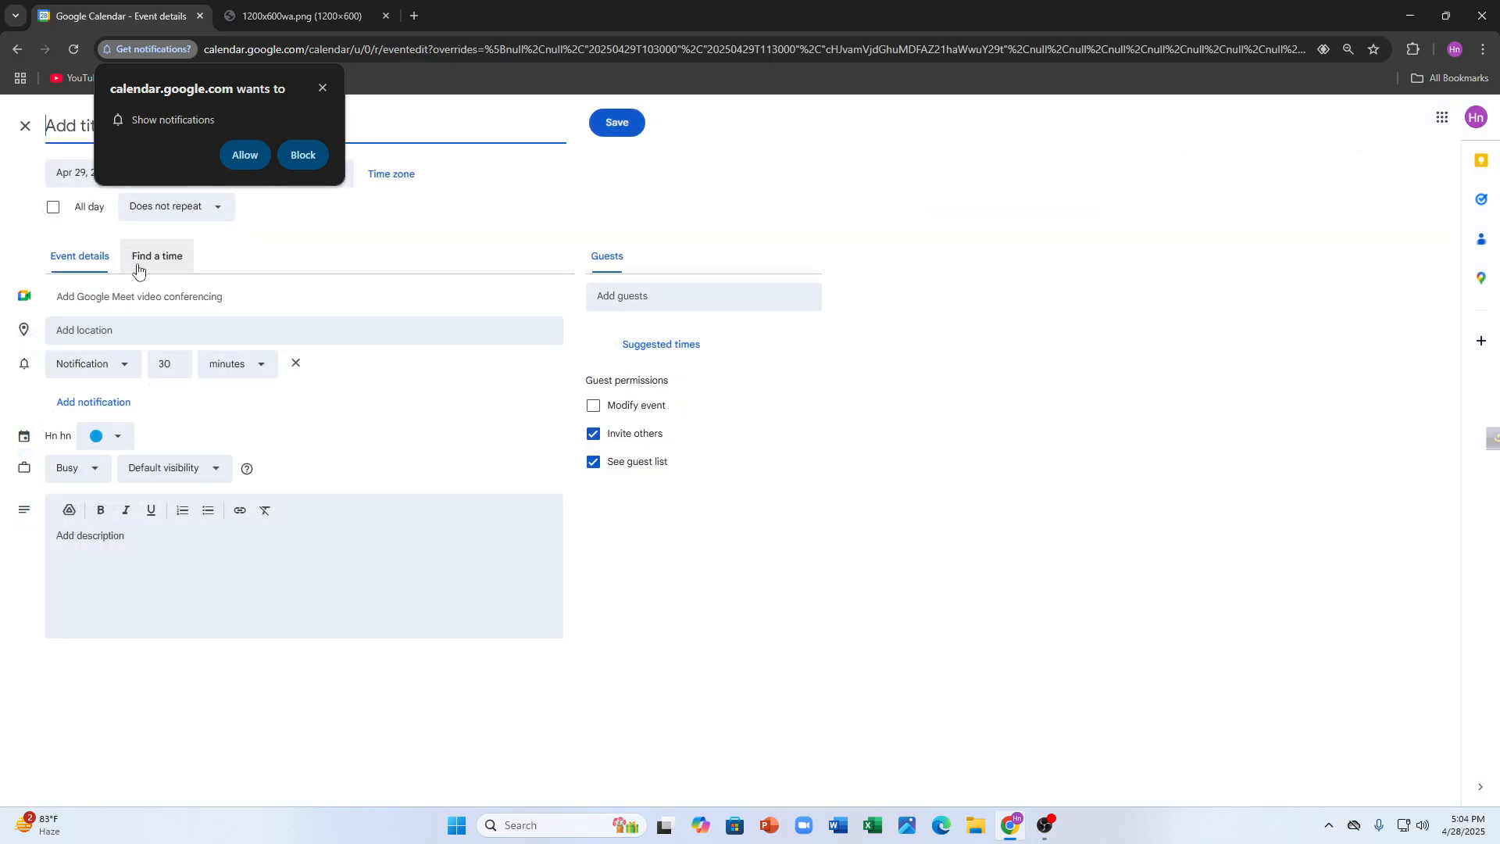
click(138, 269)
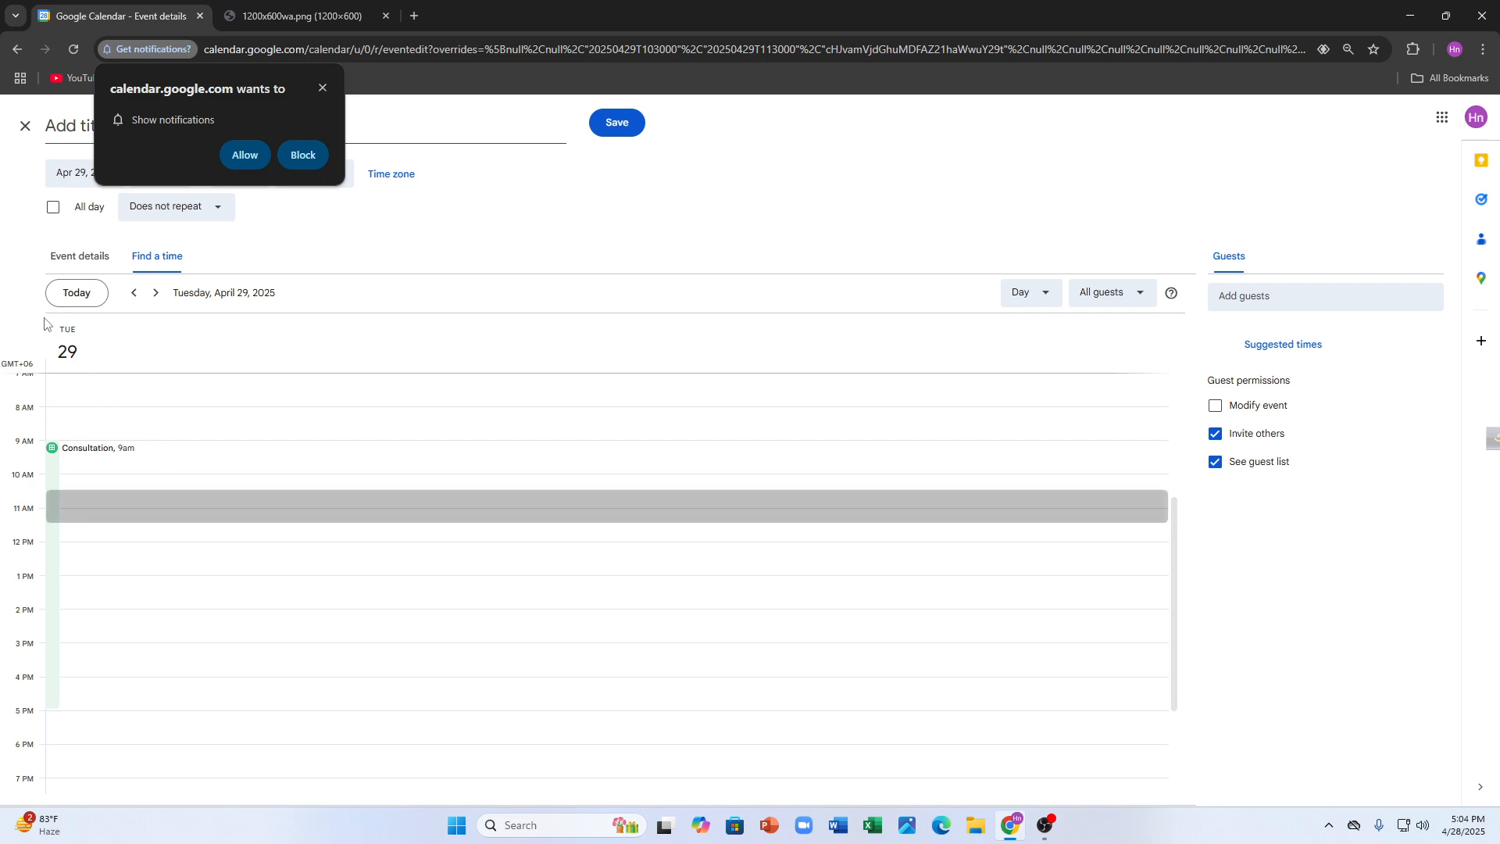
click(53, 207)
Step: Allow the site's browser notifications and discard the unsaved Apr 29 event drafts
click(244, 156)
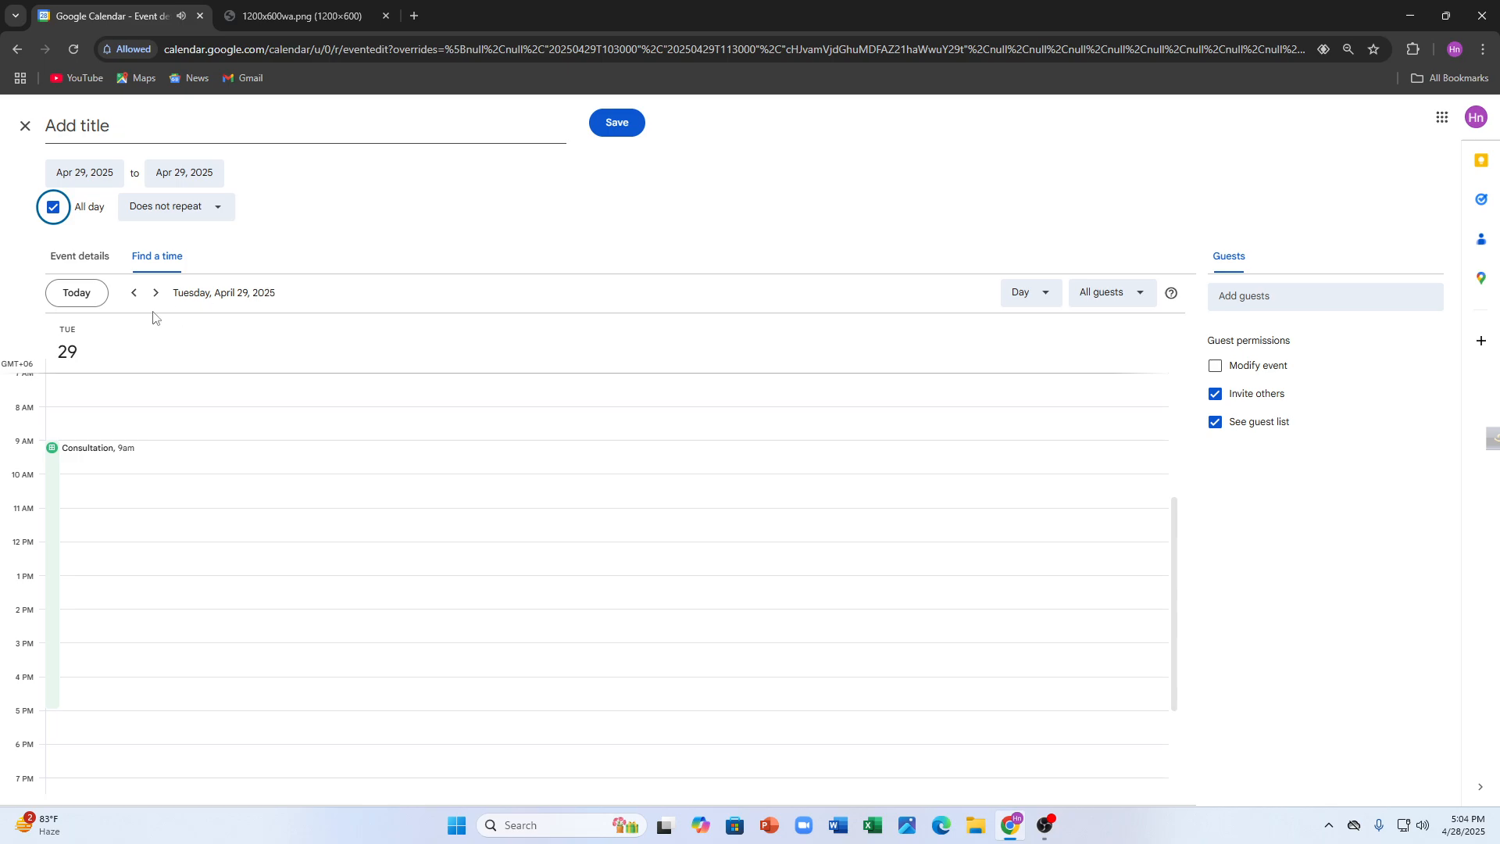
click(25, 125)
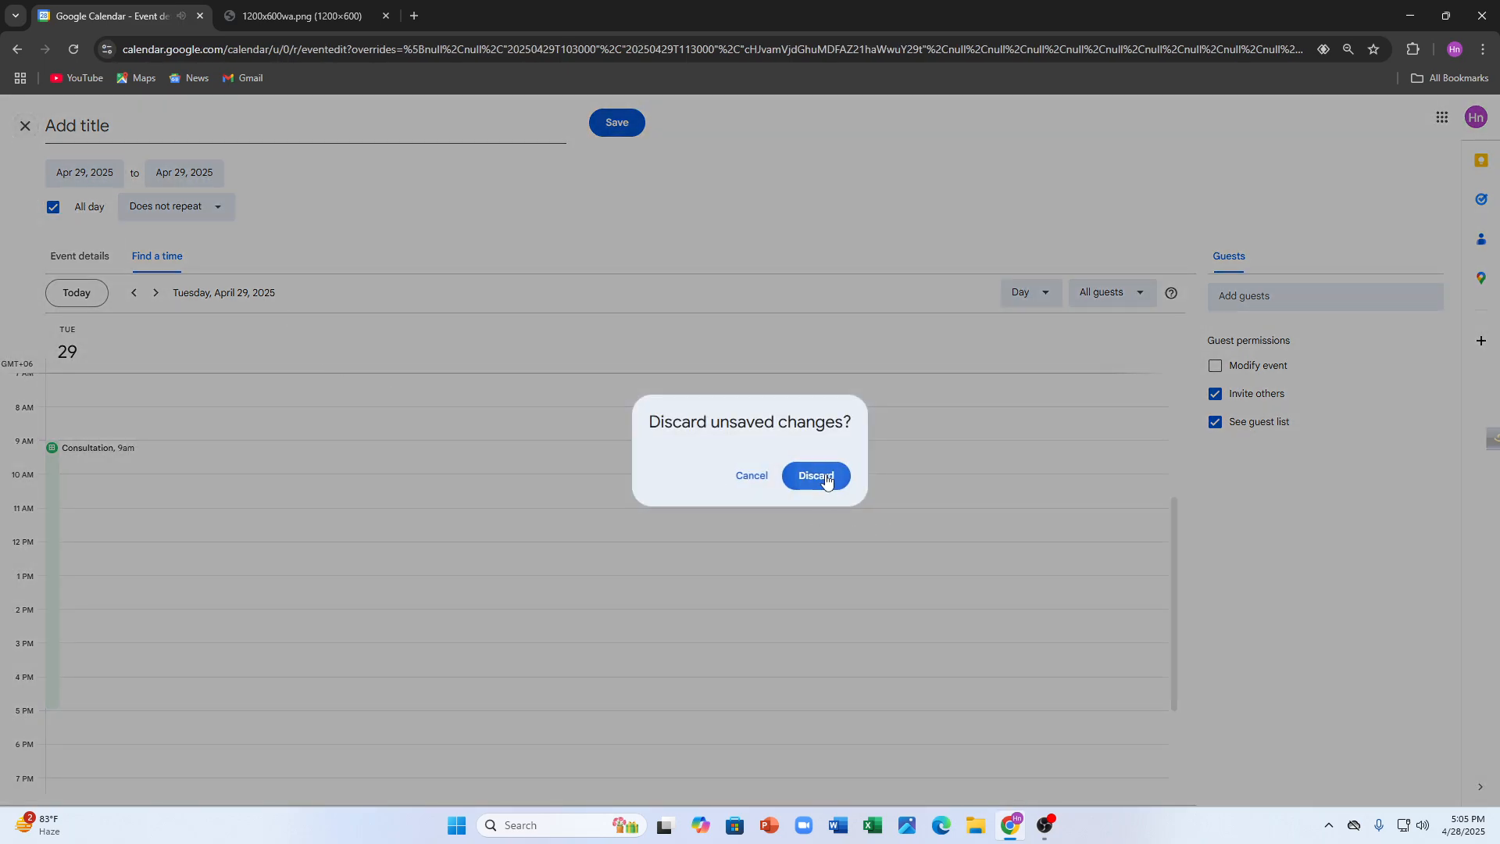
click(827, 479)
click(629, 371)
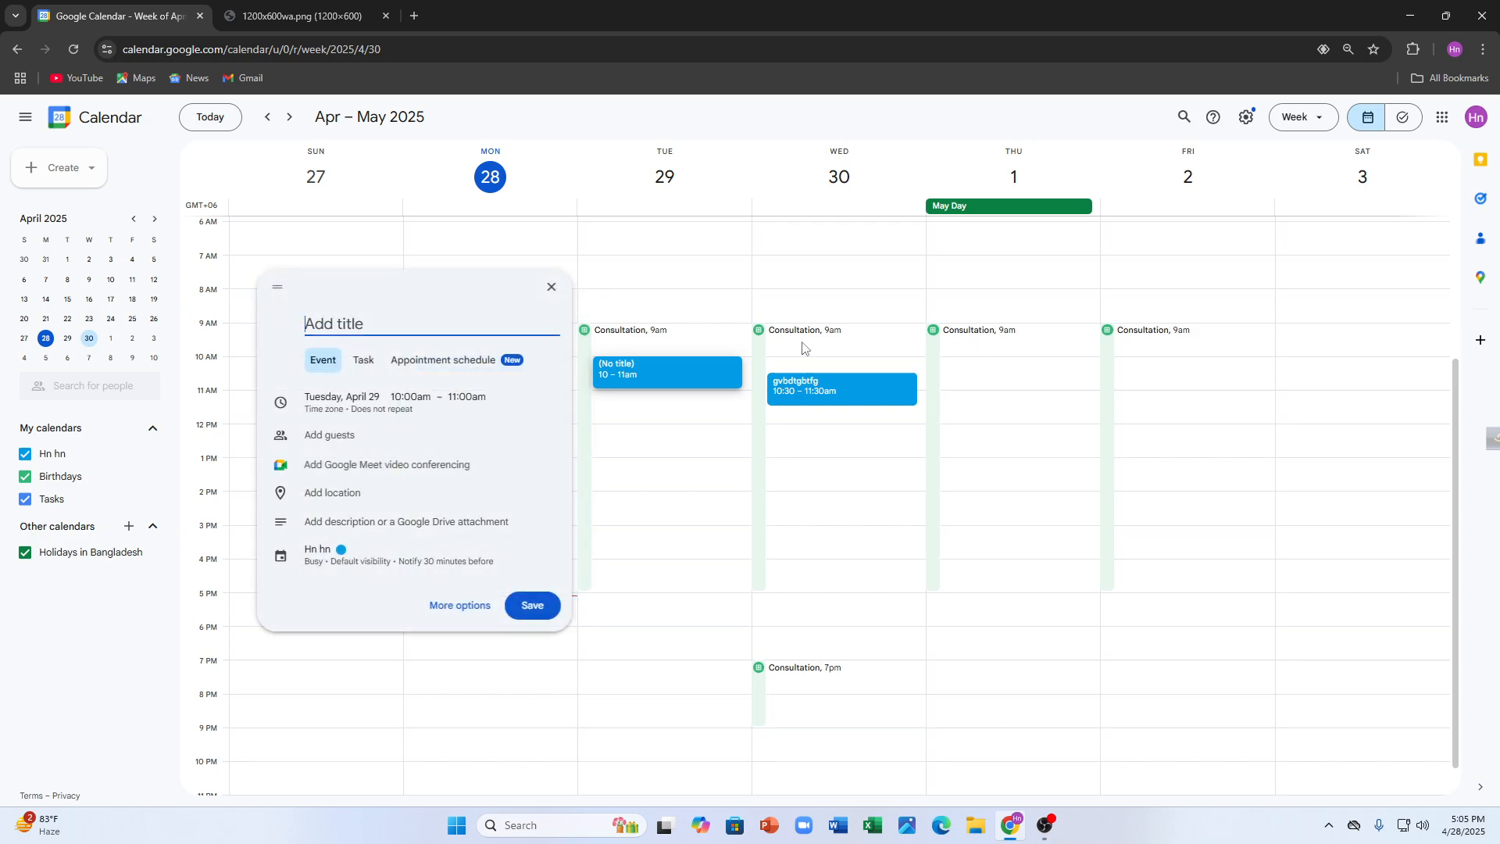
click(674, 465)
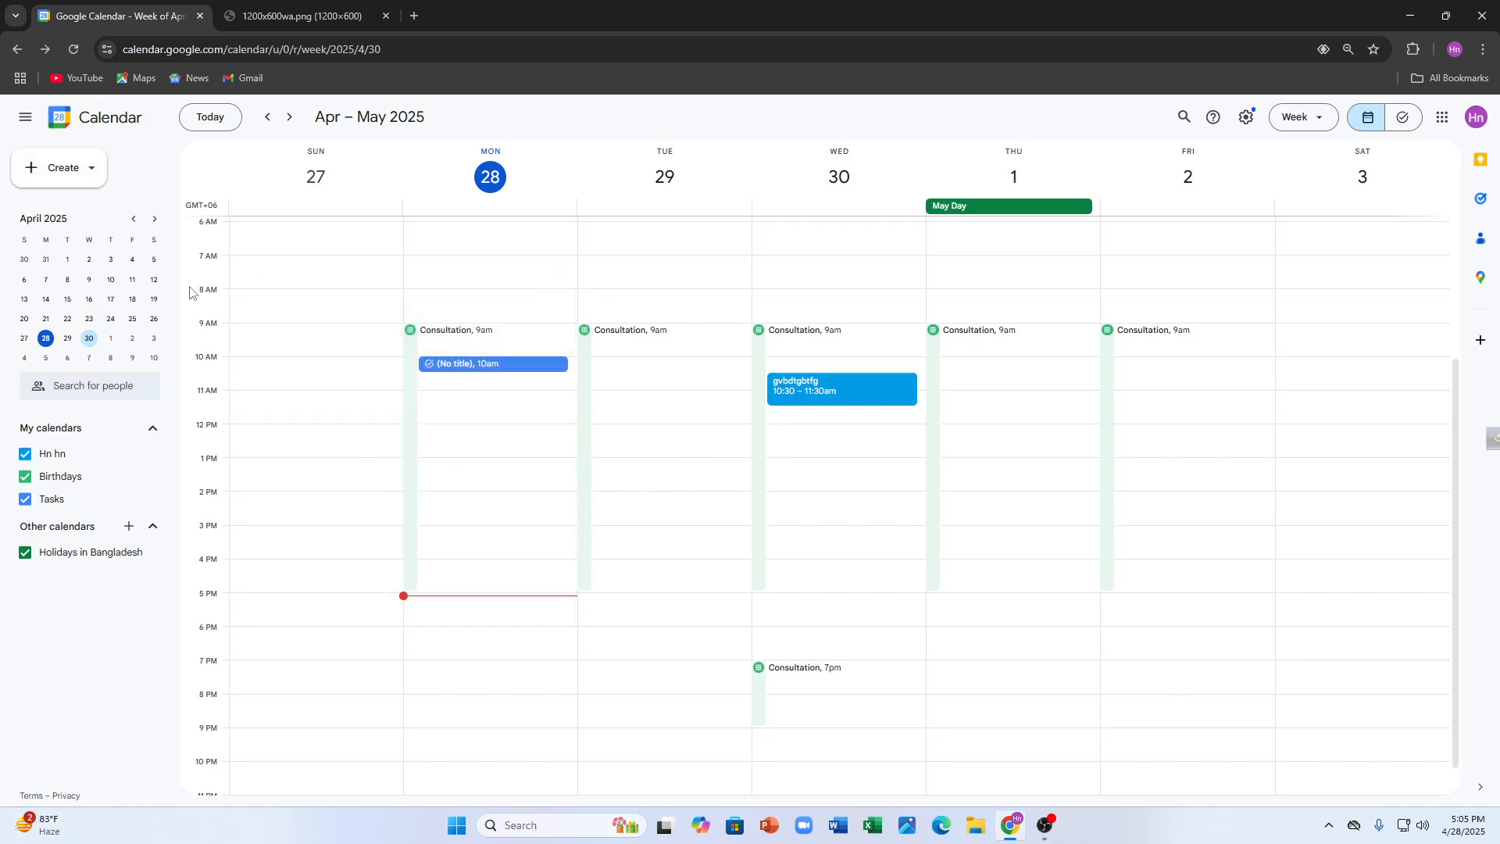
Step: Start a new calendar and fill in the name "dfbfbfdfdg" and the description "fgfdgdgfffffff"
click(129, 526)
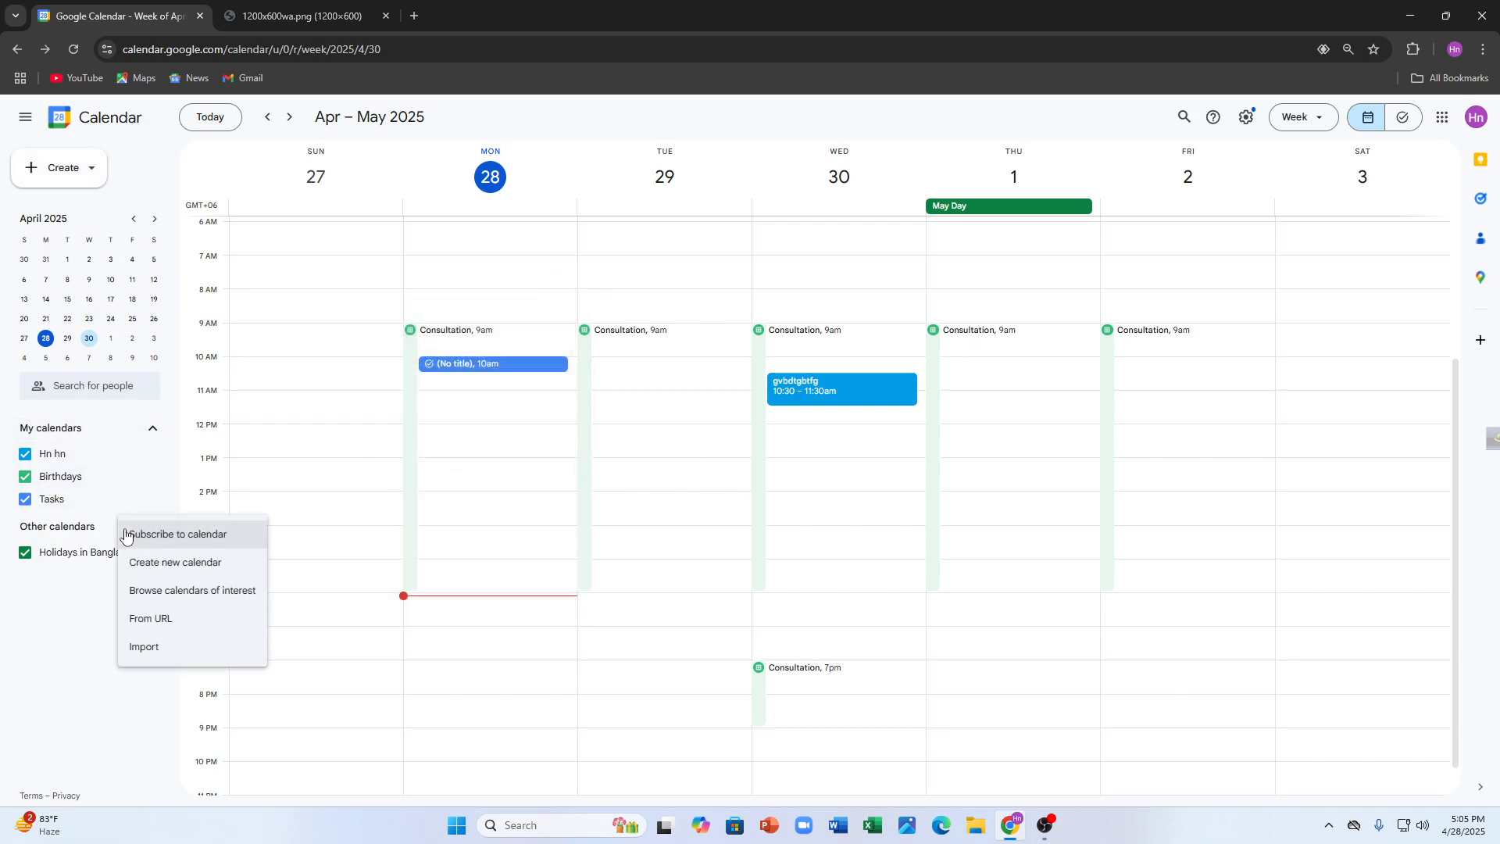
click(172, 569)
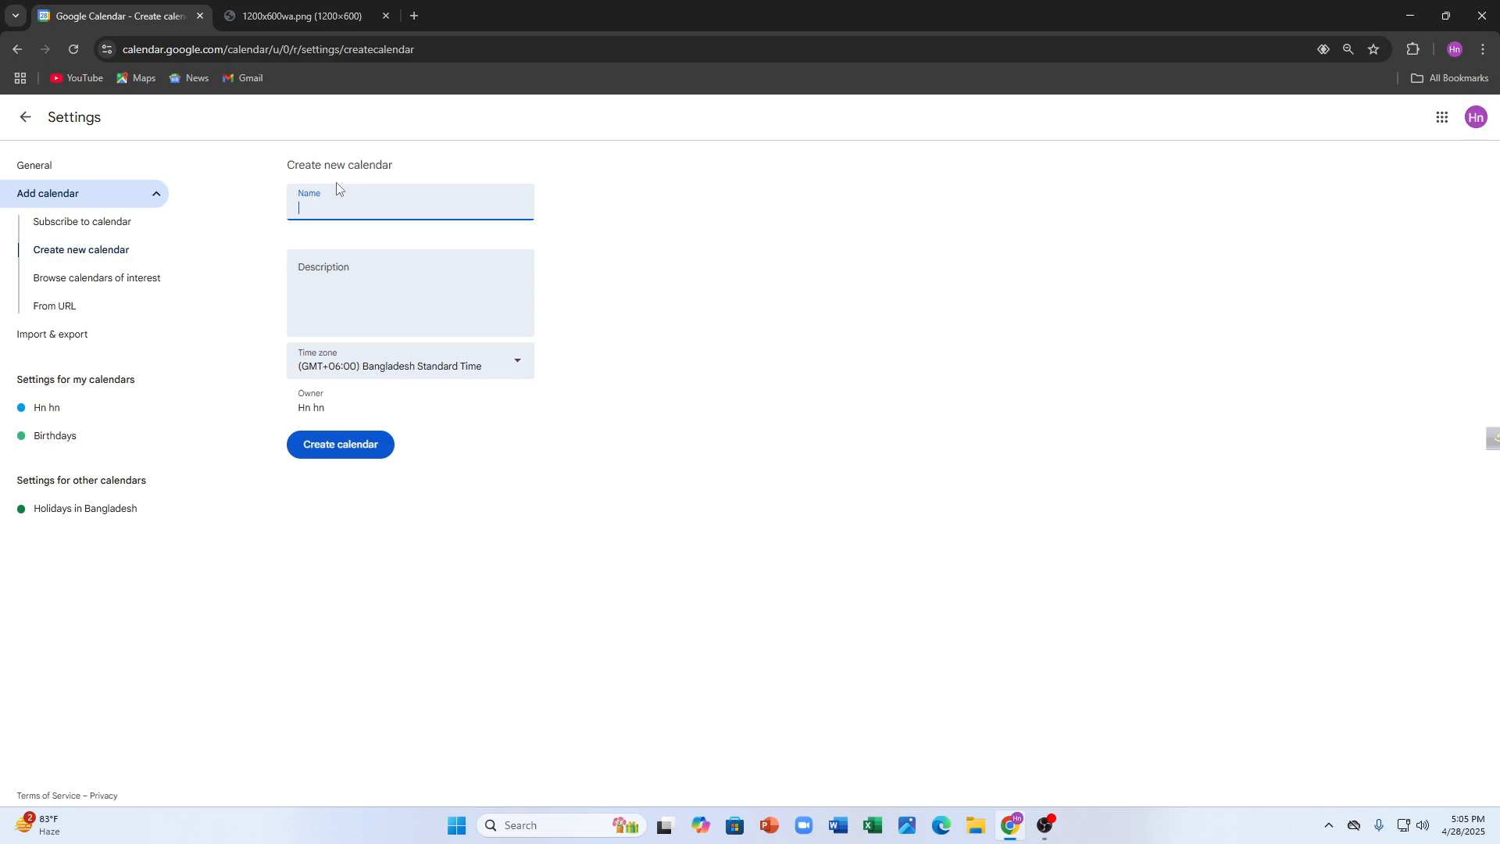
text(dfbfbf)
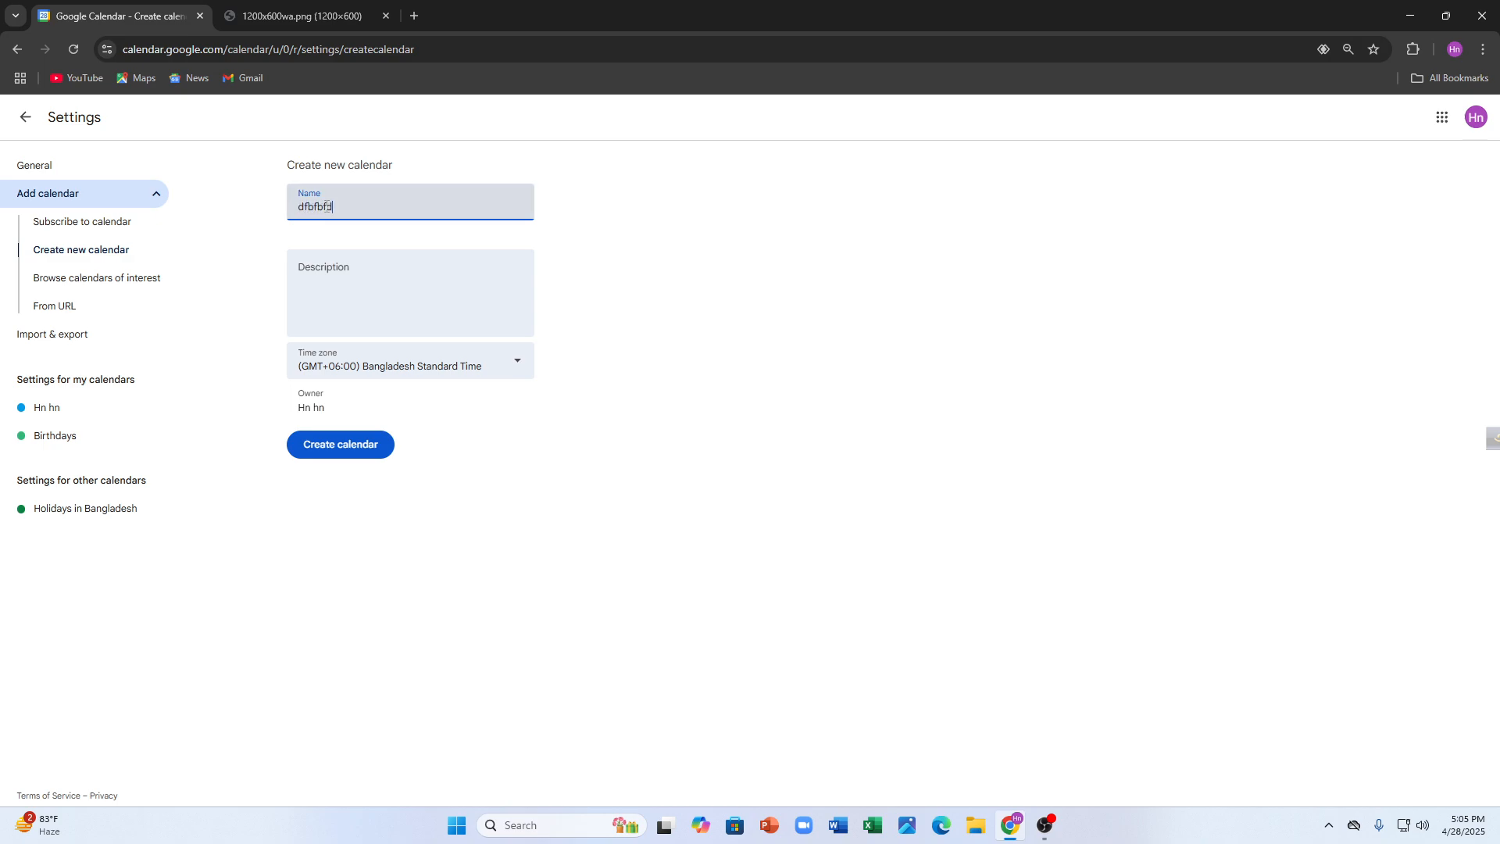
text(dfdg)
click(336, 289)
text(fgfdgd)
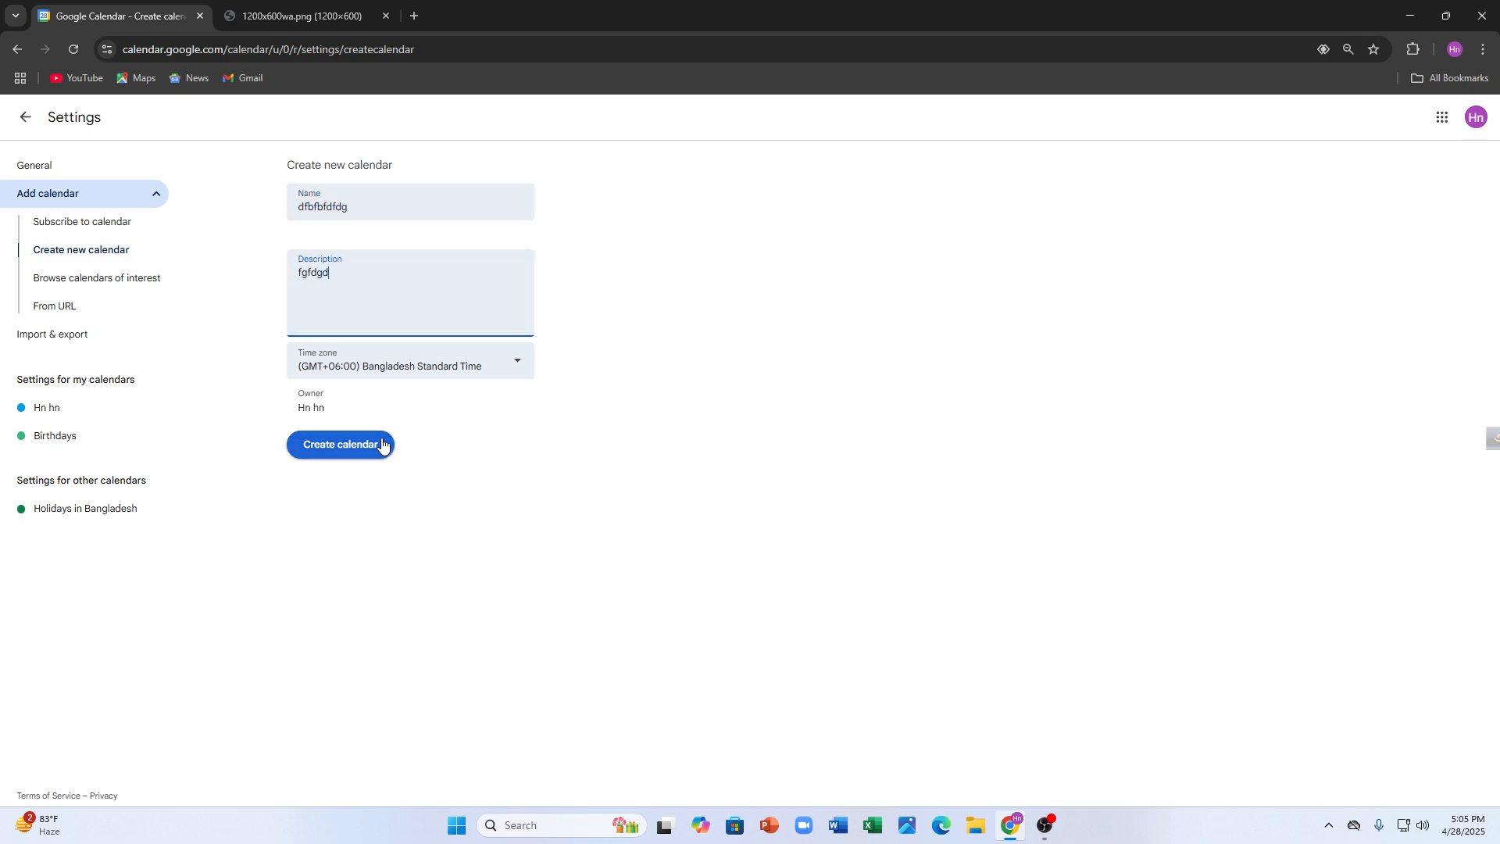
text(gfffffff)
Step: Look through the new calendar's time zone options and return to the week view without creating the calendar
click(363, 368)
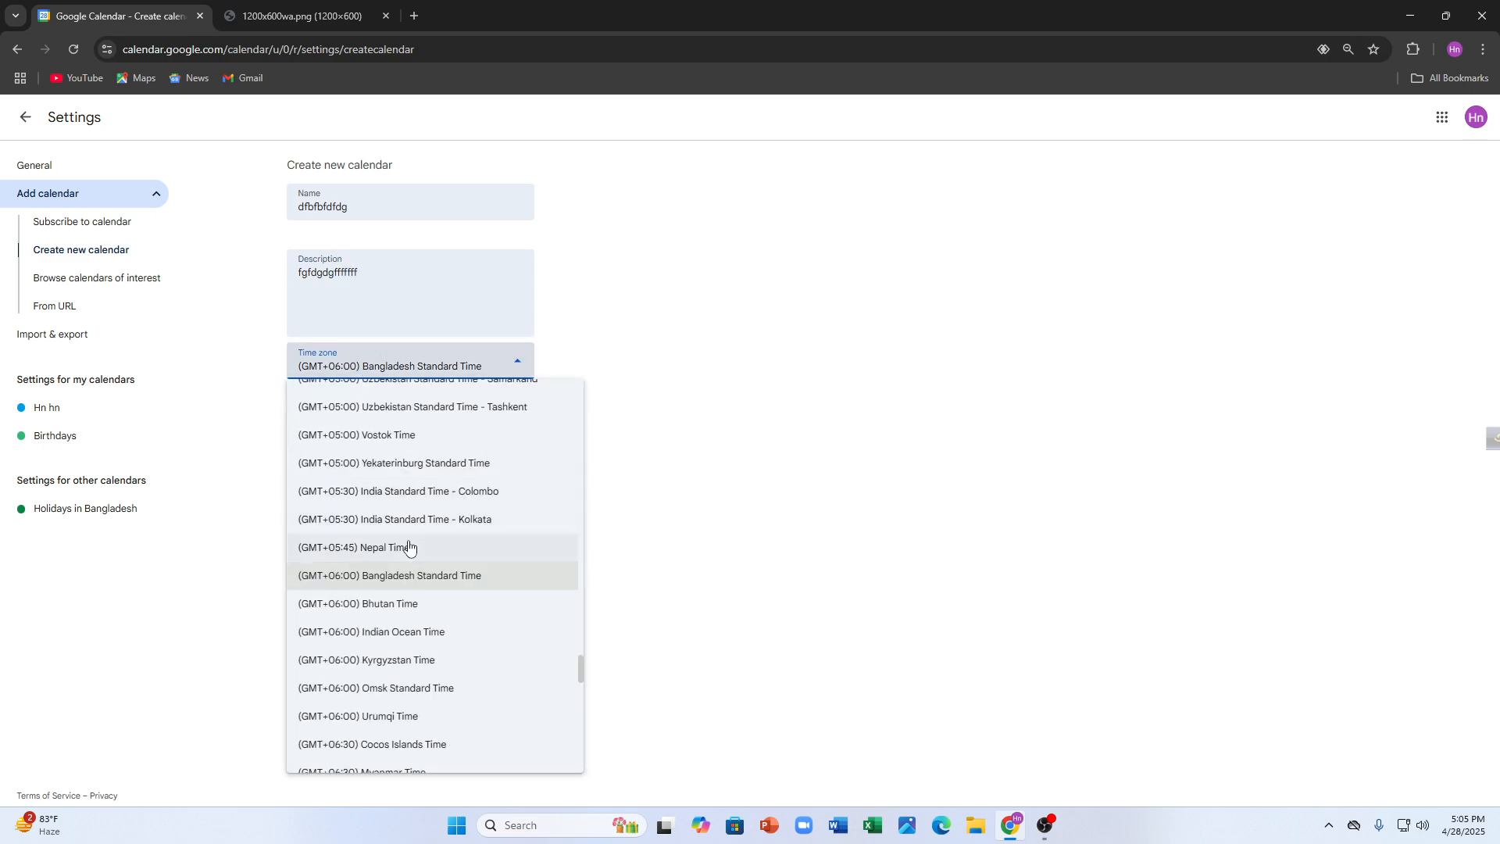
scroll(565, 401, up, 8)
click(704, 346)
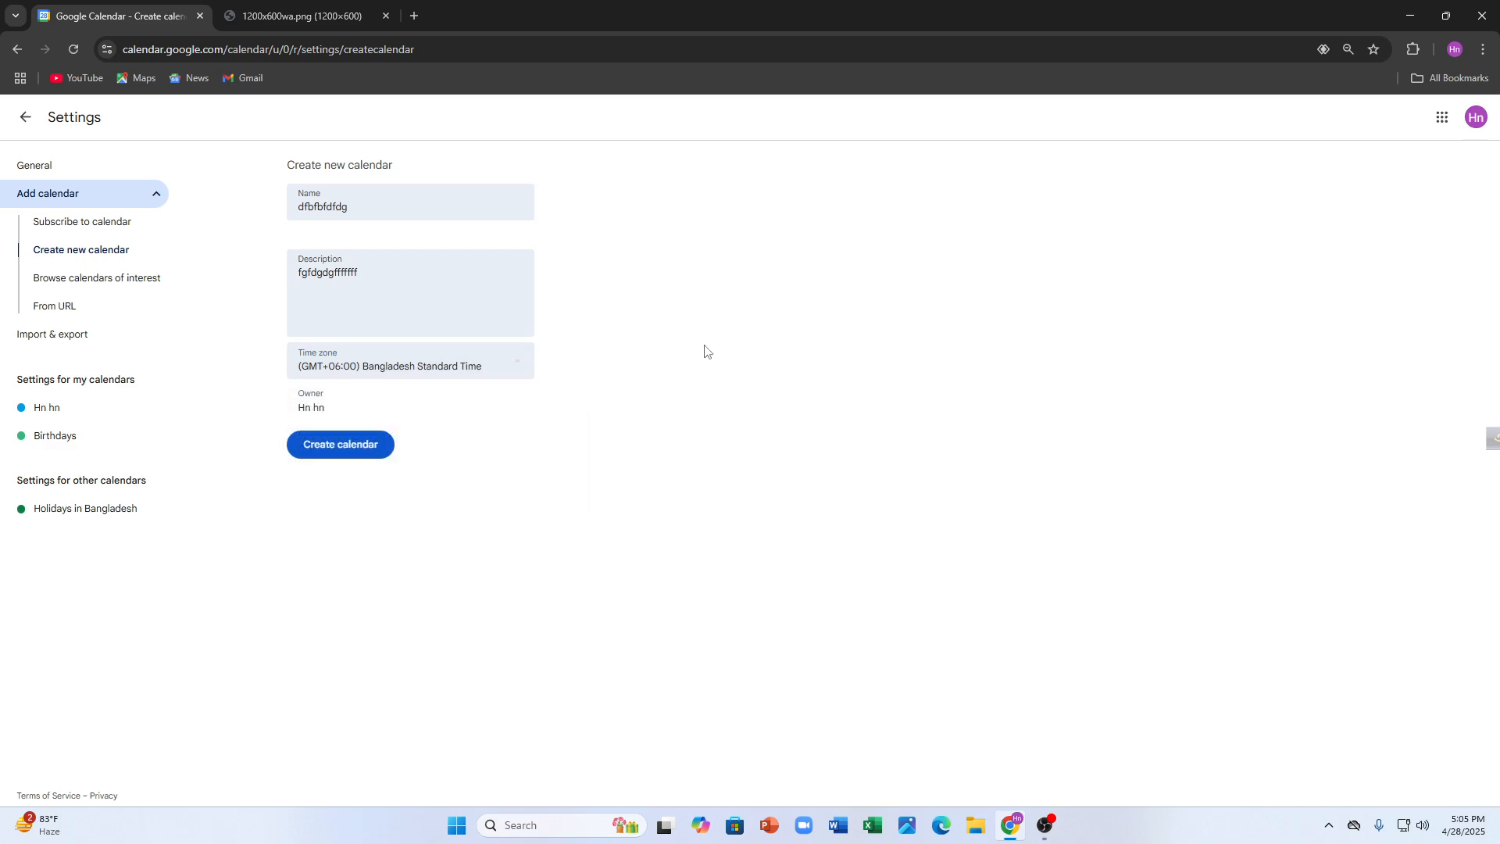
click(450, 375)
click(450, 380)
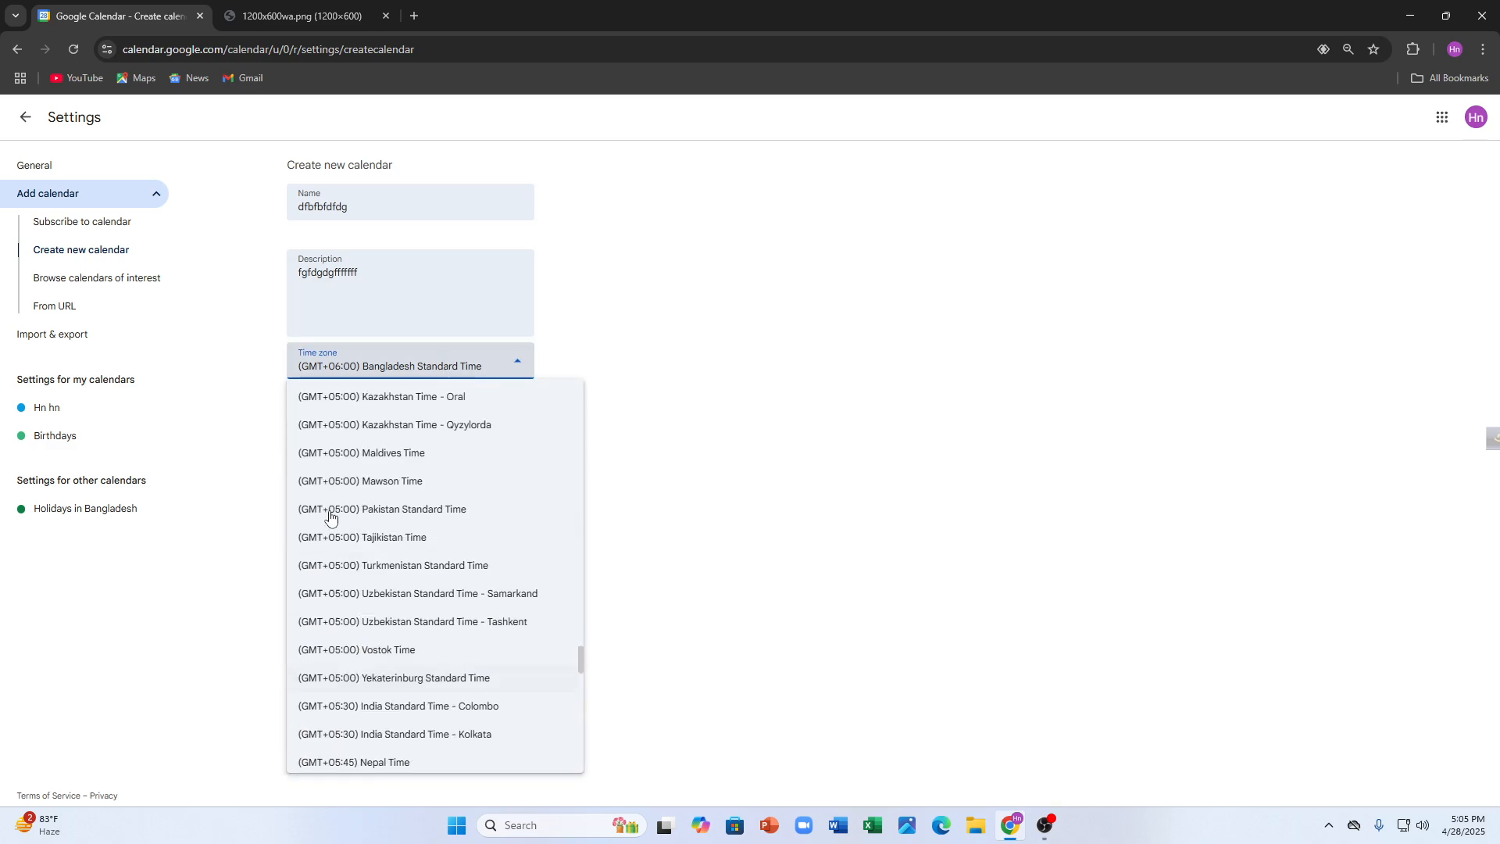
scroll(335, 513, up, 10)
click(821, 435)
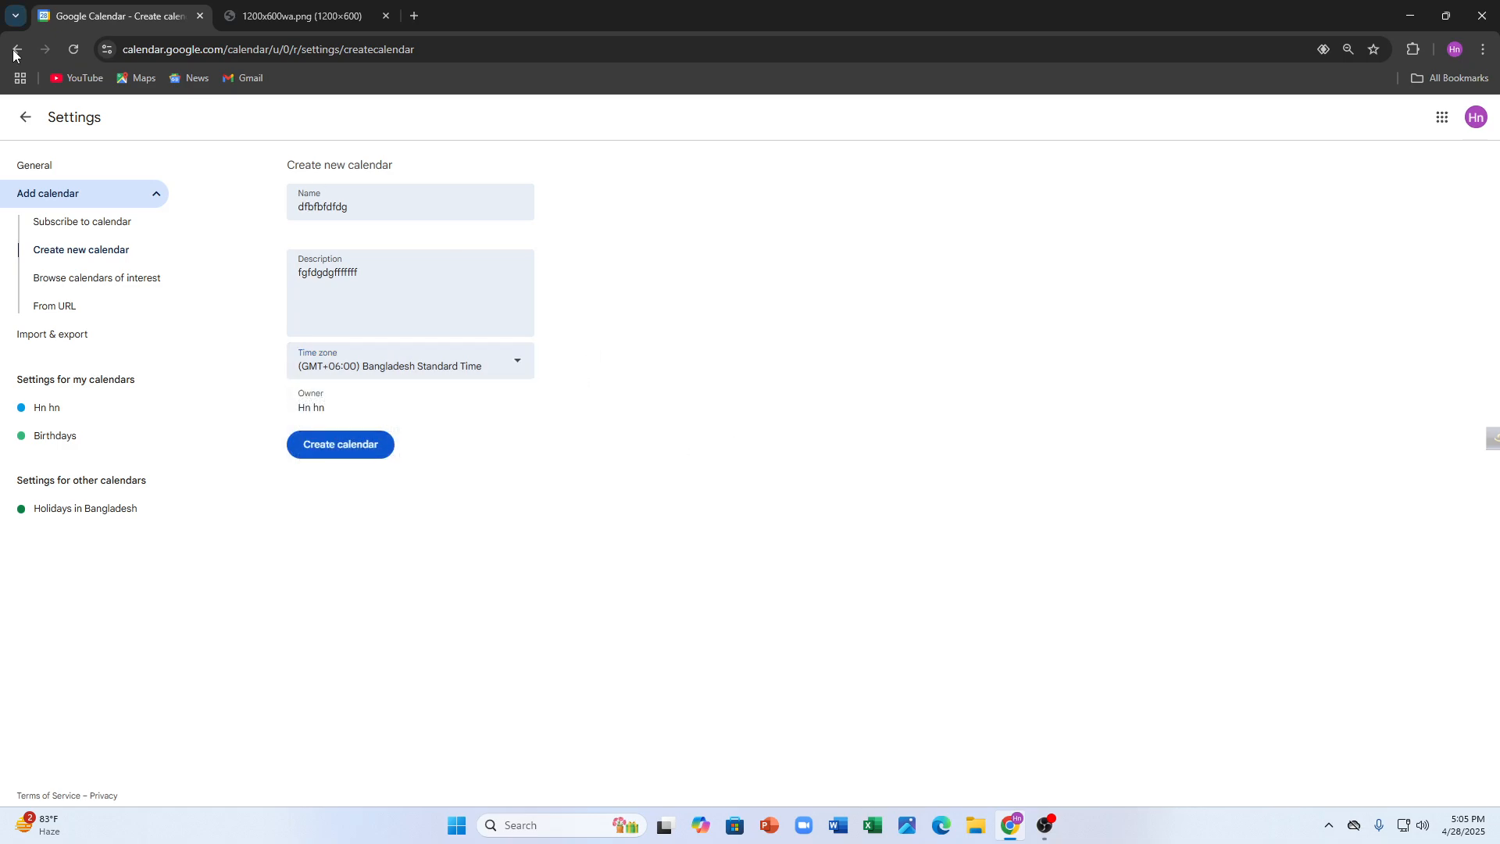
click(23, 116)
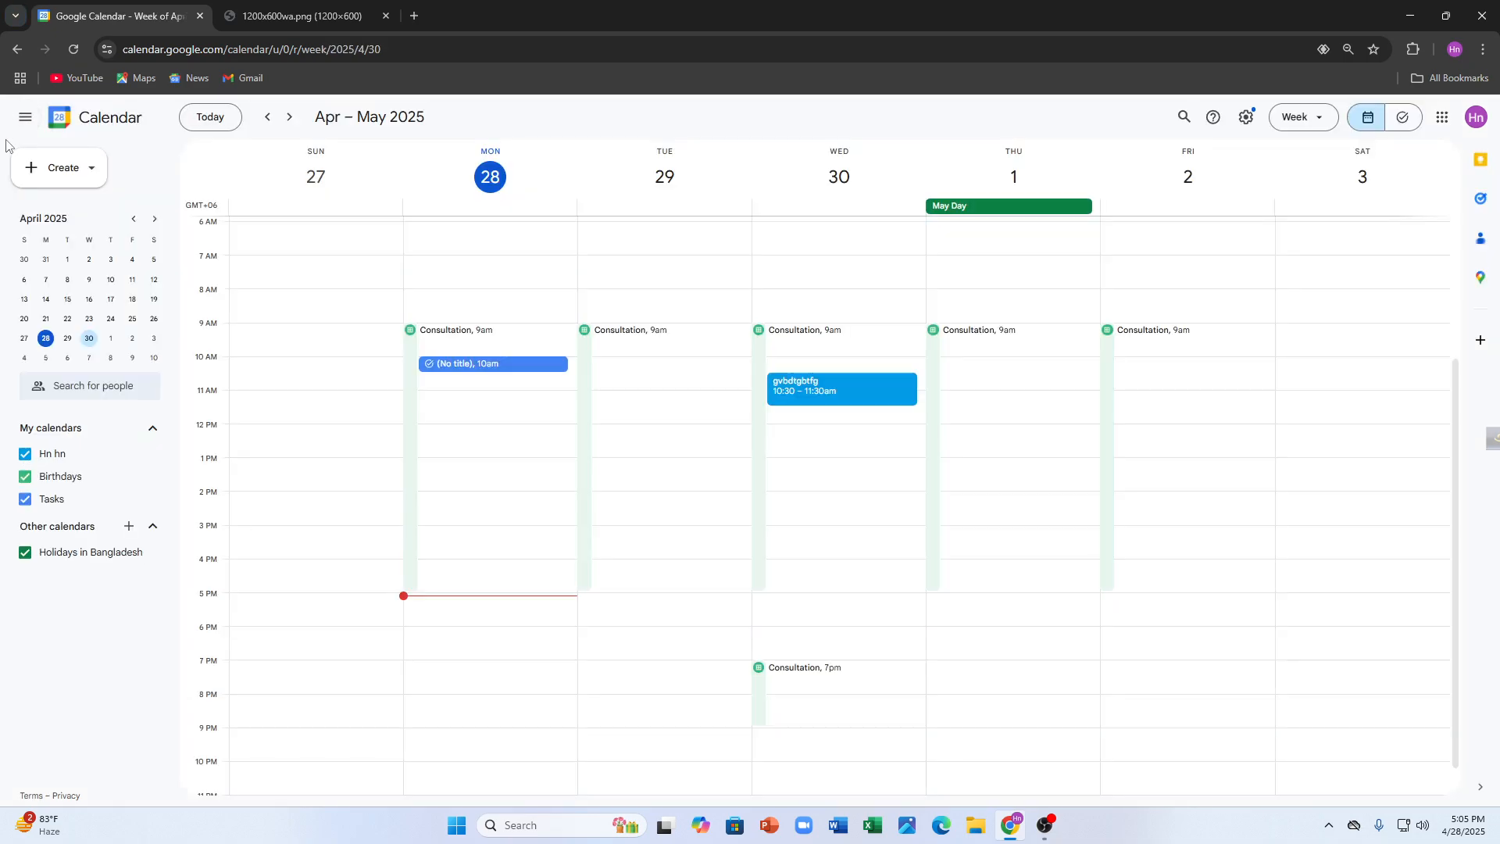
Step: Open the premium appointment schedule option, dismiss its dialog, and show the creation choices again
click(33, 173)
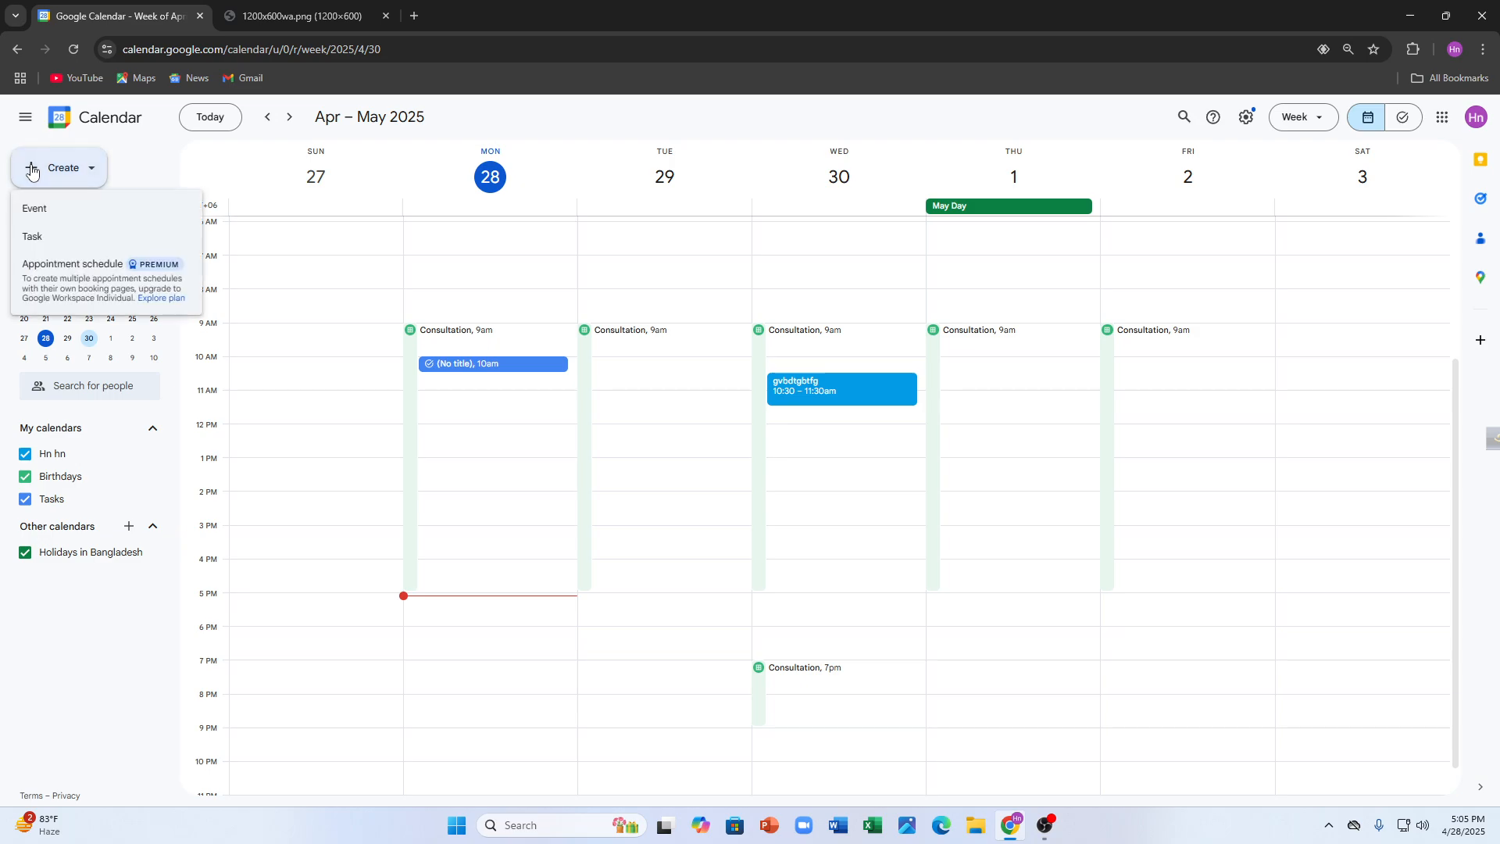
click(70, 278)
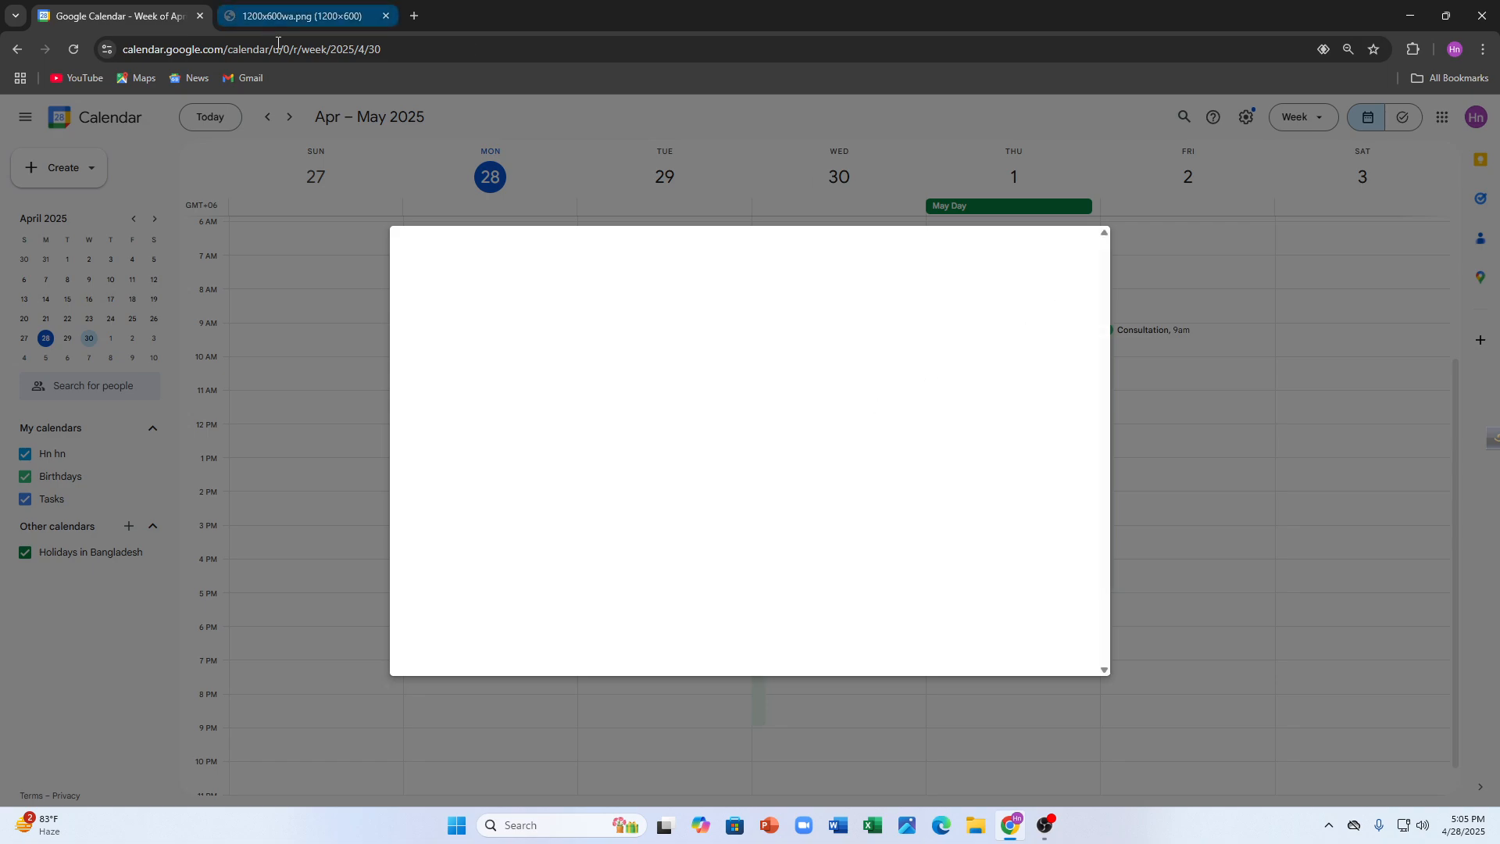
click(83, 151)
click(70, 171)
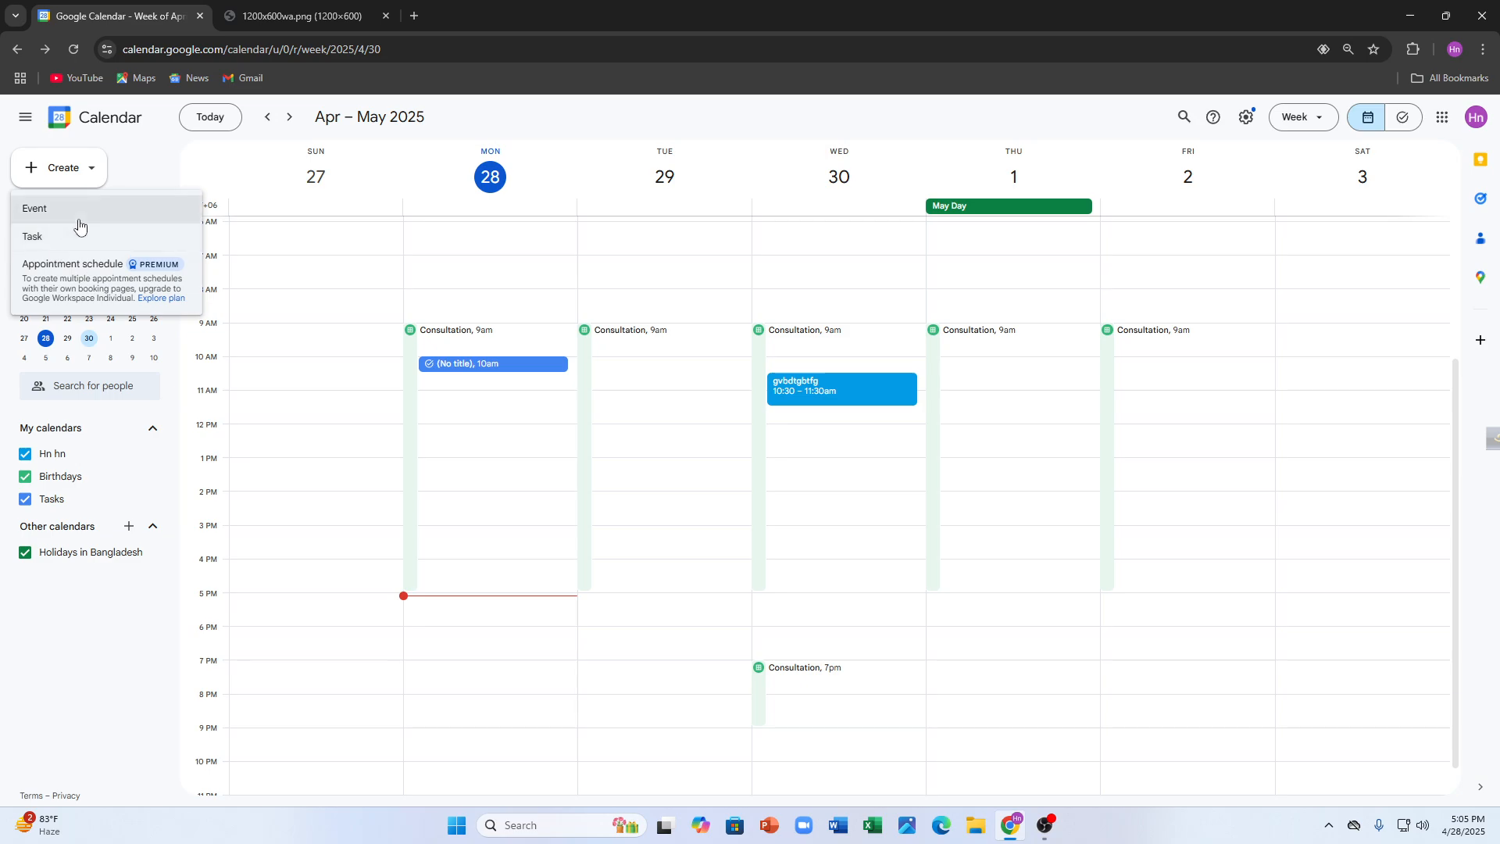
scroll(864, 282, down, 1)
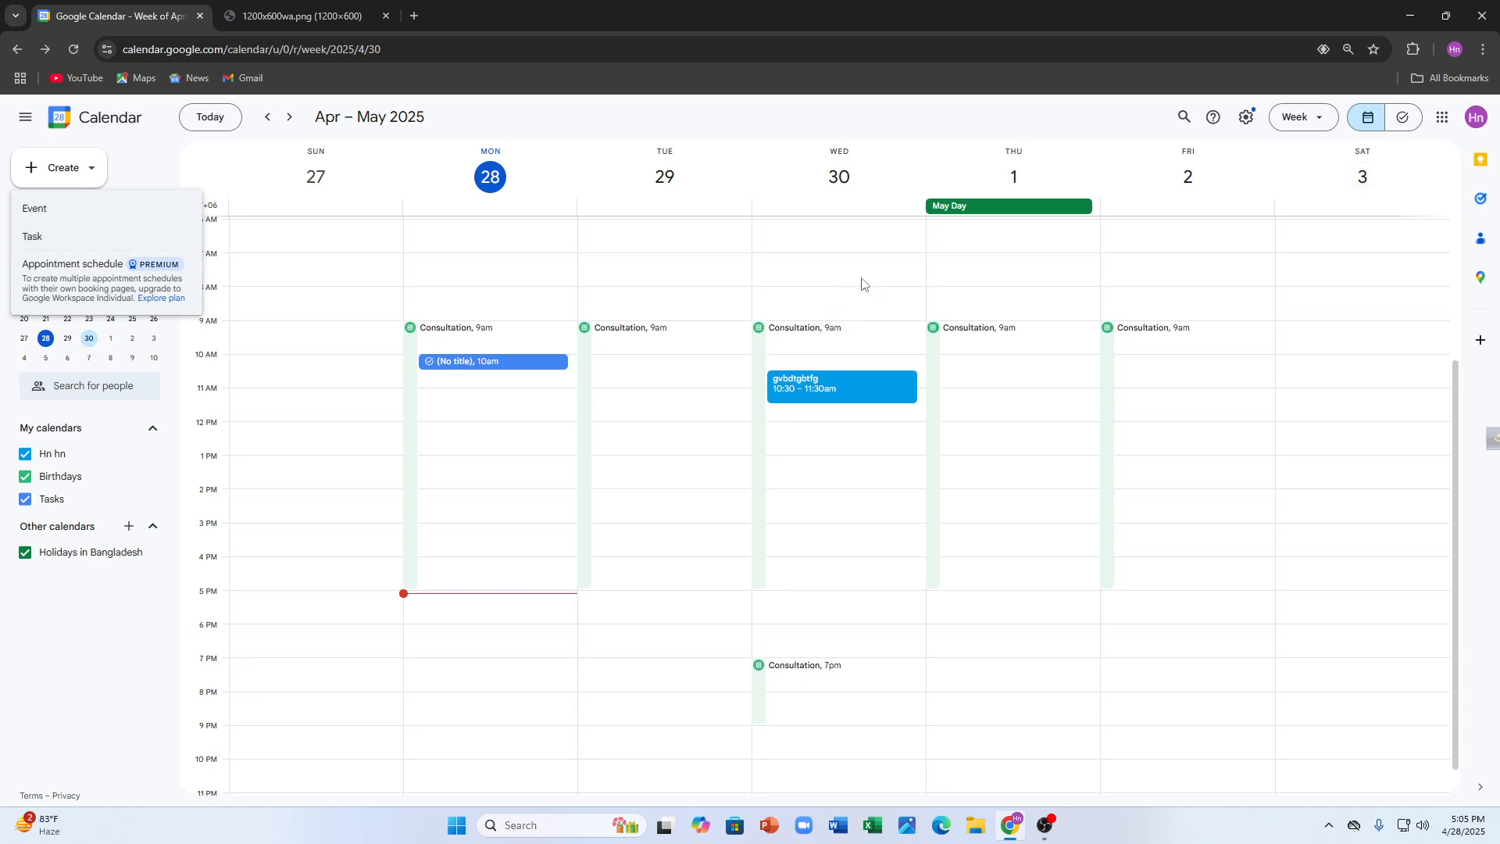